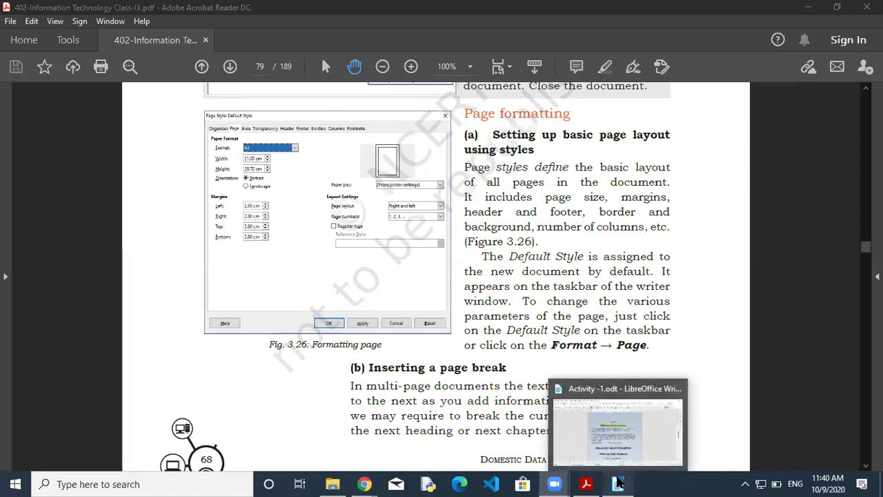
Step: Switch to the Activity -1 document in LibreOffice Writer and open the background area settings of its Default Style page style
{"action": "left_click", "coordinate": [619, 484]}
{"action": "left_click", "coordinate": [120, 24]}
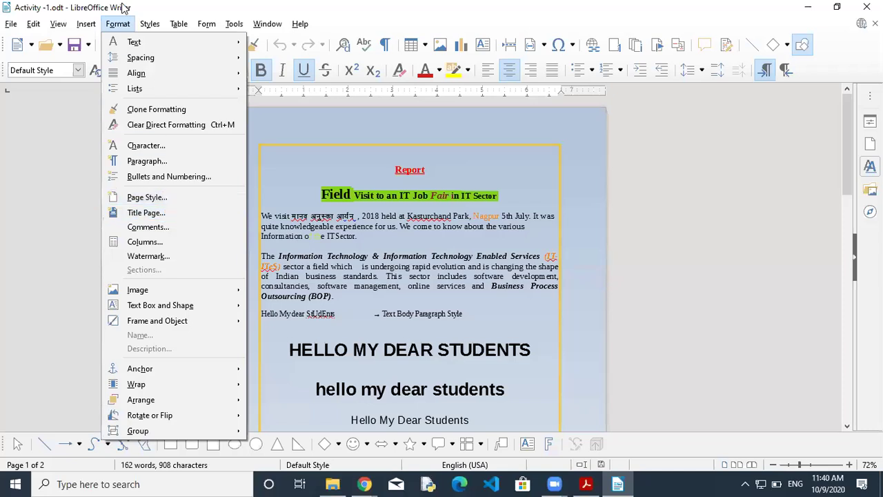
{"action": "left_click", "coordinate": [147, 199]}
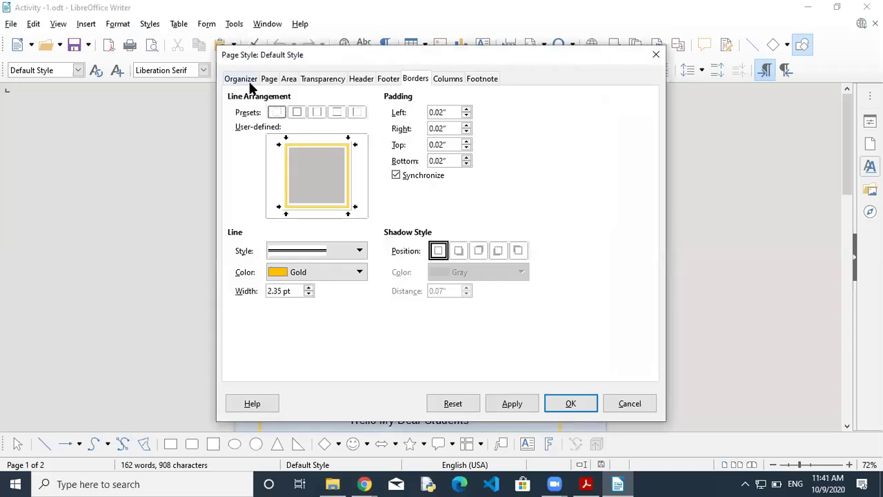
{"action": "left_click", "coordinate": [250, 80]}
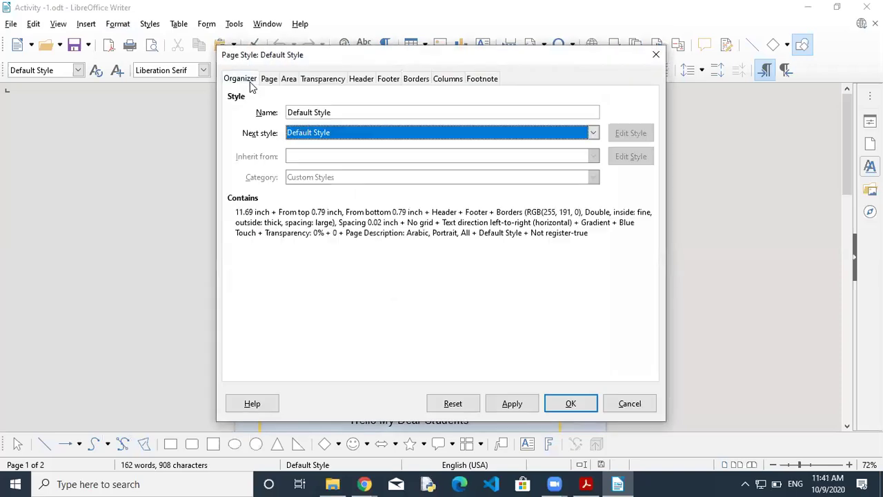
{"action": "left_click", "coordinate": [269, 80]}
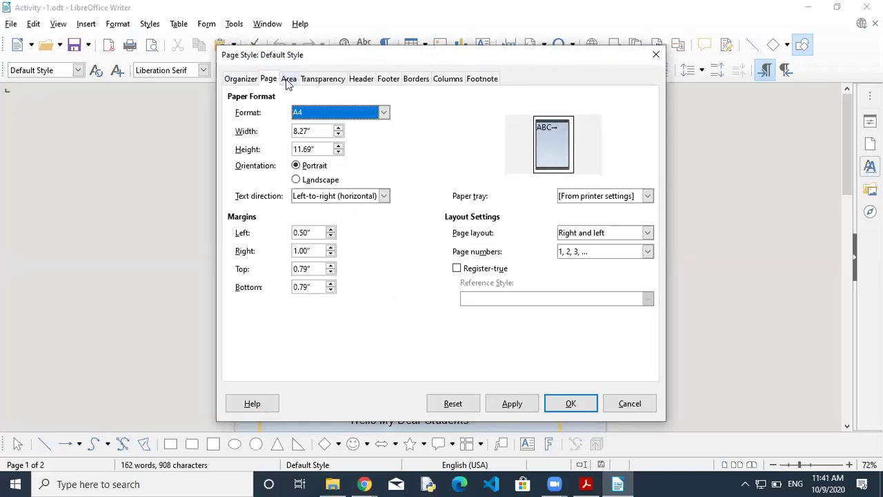
{"action": "left_click", "coordinate": [288, 80]}
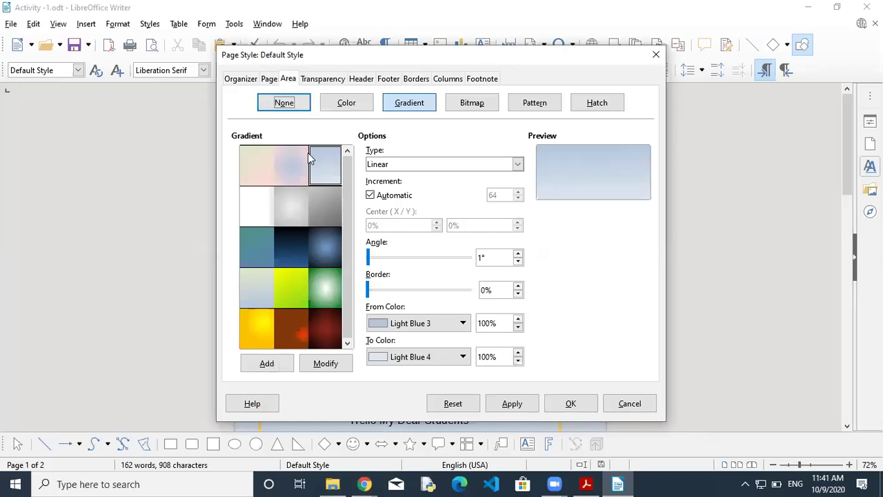
Step: Look through the color, gradient and bitmap fill options available for the page background
{"action": "left_click", "coordinate": [358, 107]}
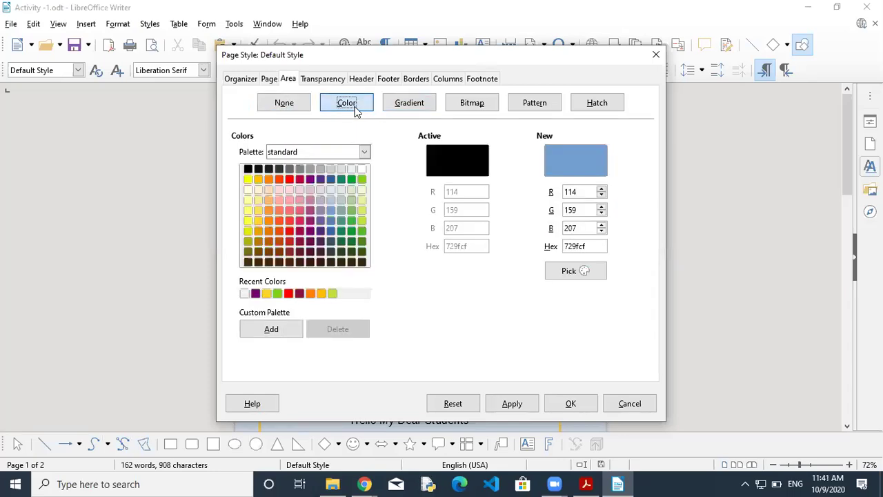
{"action": "left_click", "coordinate": [427, 109]}
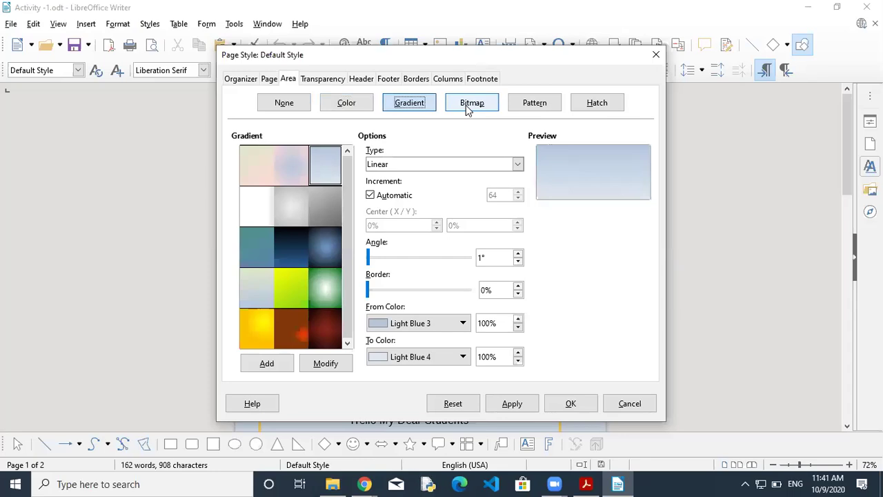
{"action": "left_click", "coordinate": [535, 103]}
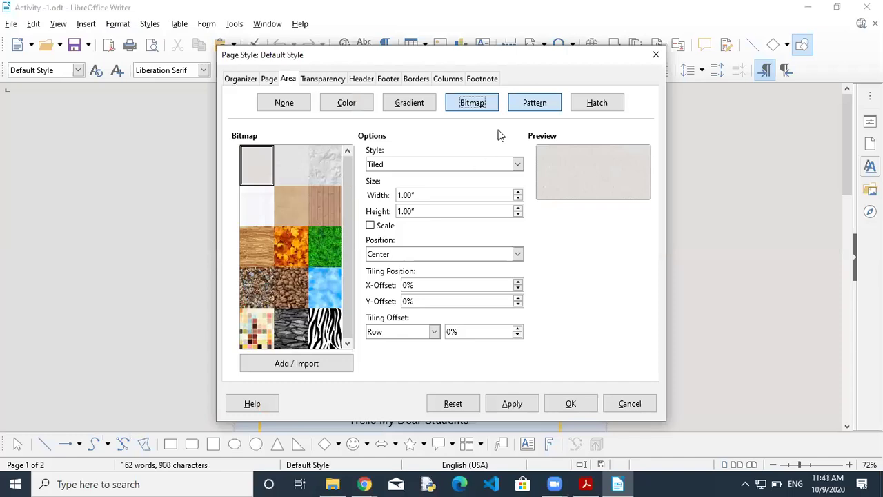
Step: Try a light dotted pattern fill with Dark Orange 1 foreground and Dark Purple 1 background
{"action": "left_click", "coordinate": [529, 101]}
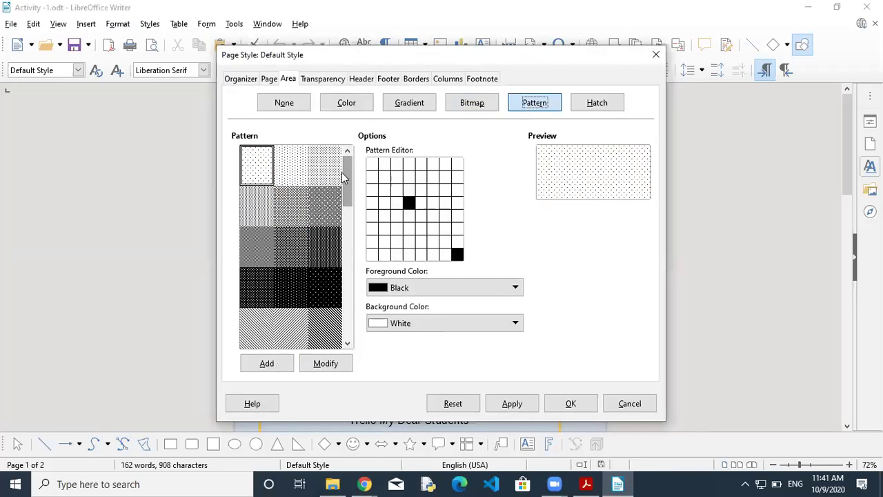
{"action": "left_click", "coordinate": [326, 246]}
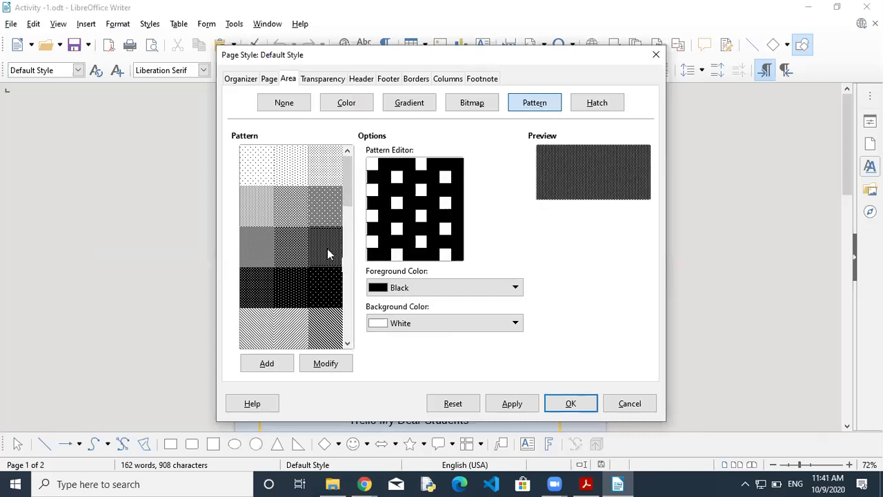
{"action": "left_click", "coordinate": [325, 171]}
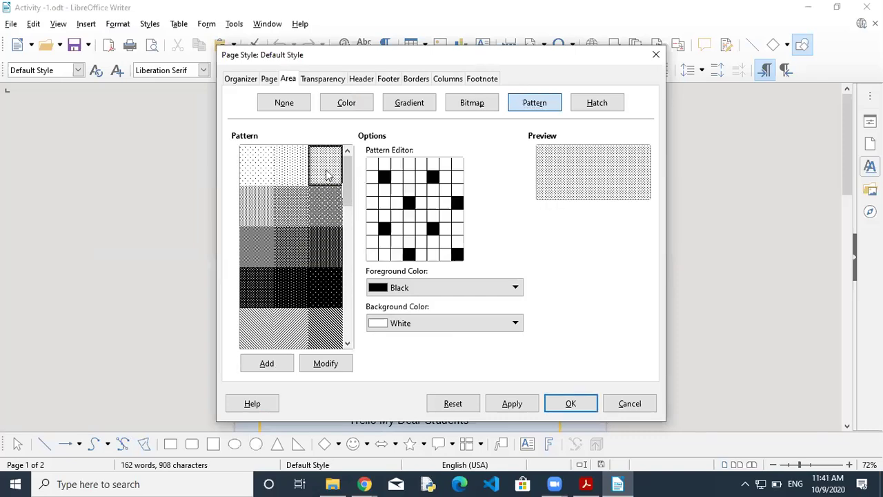
{"action": "left_click", "coordinate": [433, 288]}
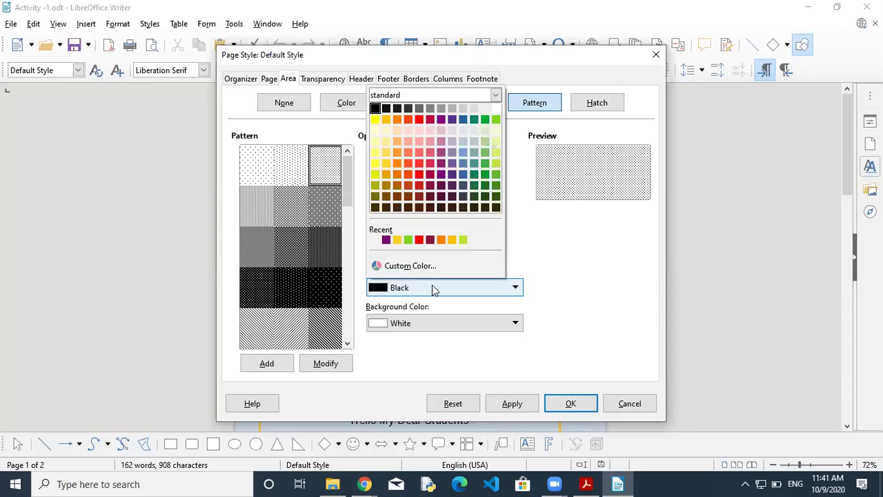
{"action": "left_click", "coordinate": [398, 185]}
{"action": "left_click", "coordinate": [431, 324]}
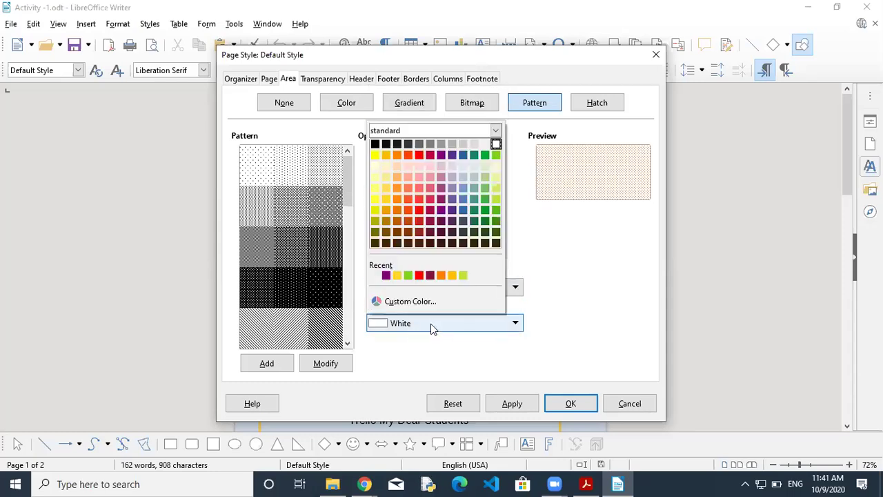
{"action": "left_click", "coordinate": [386, 275]}
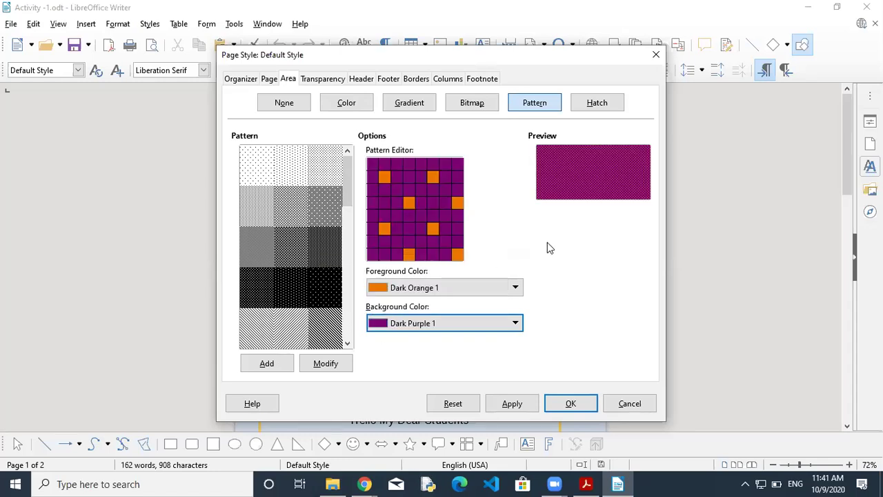
Step: Preview several other black-and-white dot patterns for the page background
{"action": "left_click", "coordinate": [257, 205]}
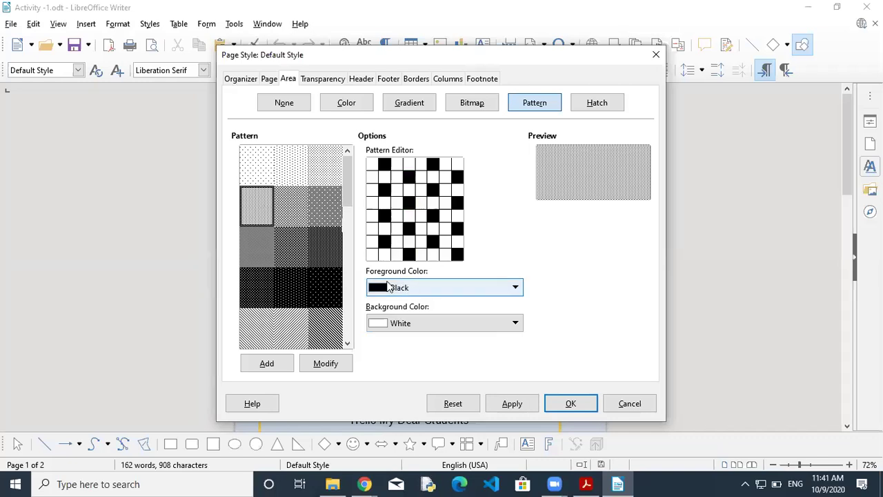
{"action": "left_click", "coordinate": [330, 283]}
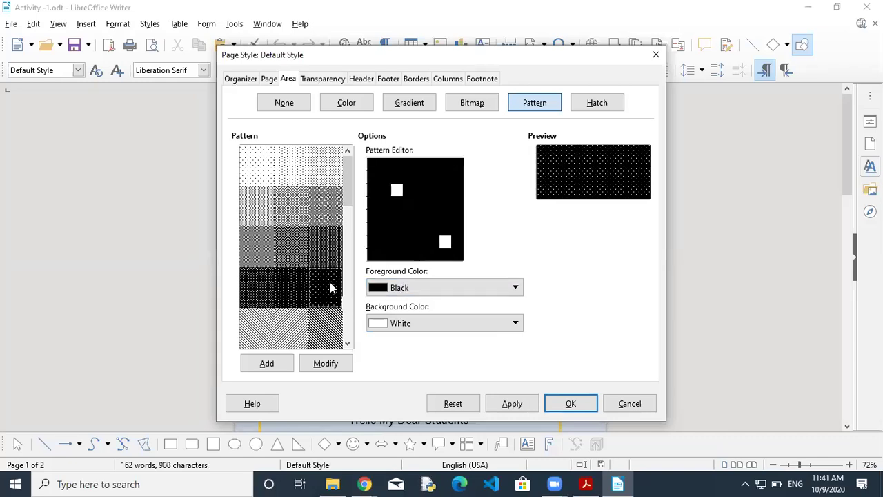
{"action": "left_click", "coordinate": [338, 208]}
Step: Try out the available hatches and apply the dark blue 45-degree crossed hatch to the page background
{"action": "left_click", "coordinate": [611, 104]}
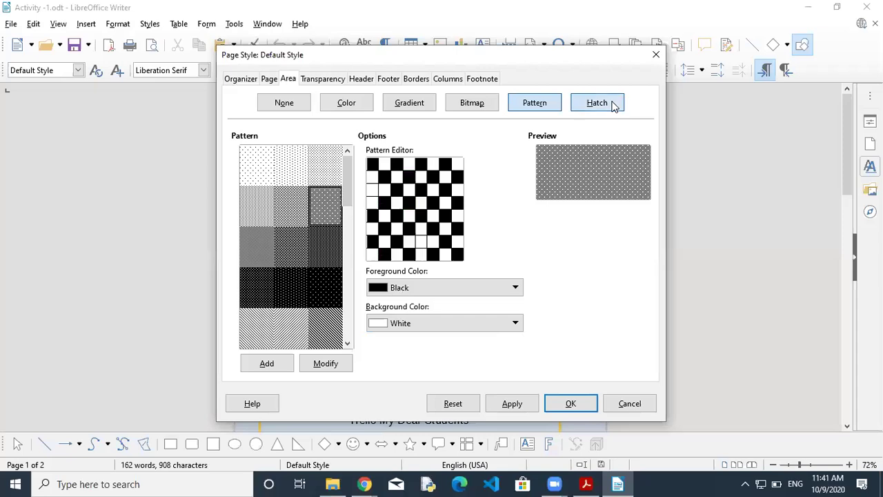
{"action": "left_click", "coordinate": [332, 254]}
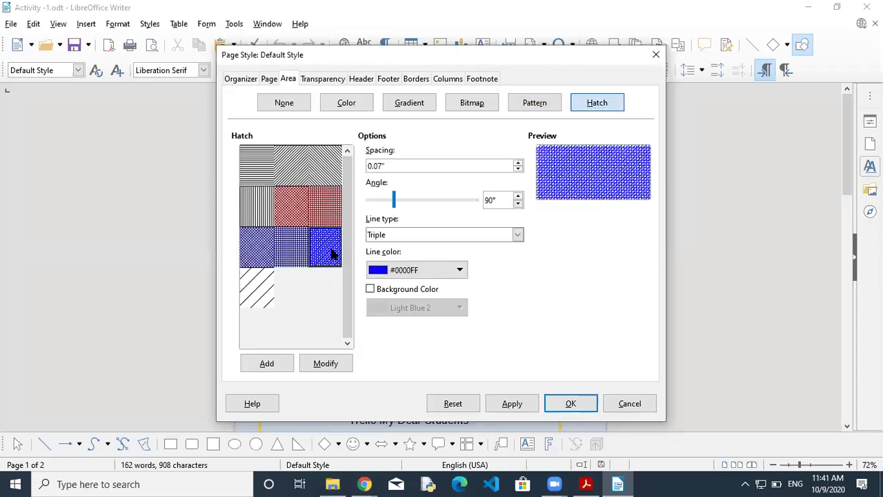
{"action": "left_click", "coordinate": [331, 195]}
{"action": "left_click", "coordinate": [255, 207]}
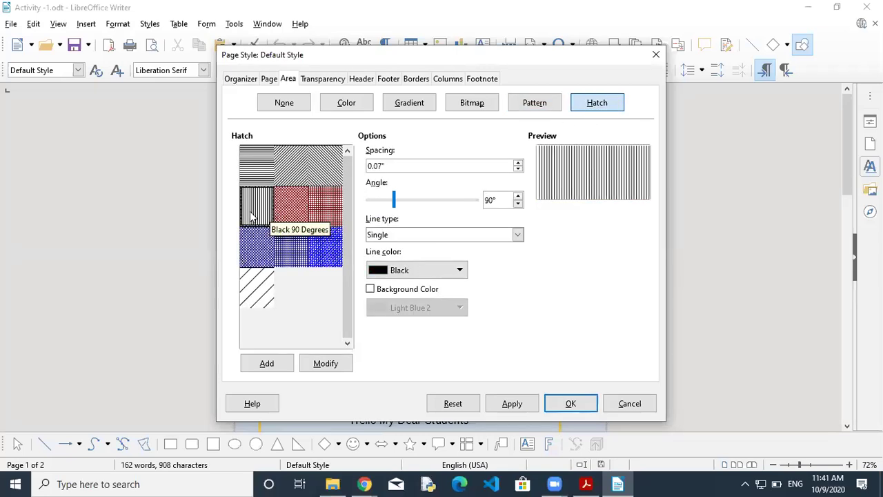
{"action": "left_click", "coordinate": [248, 253]}
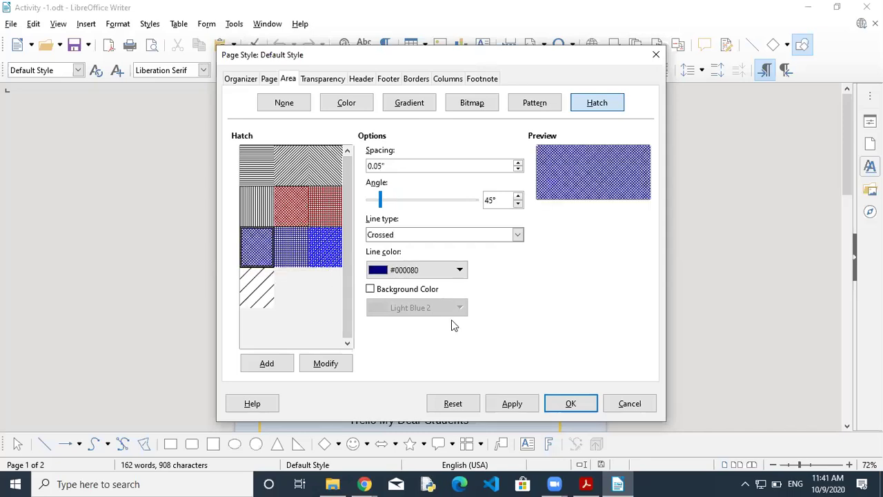
{"action": "left_click", "coordinate": [522, 402]}
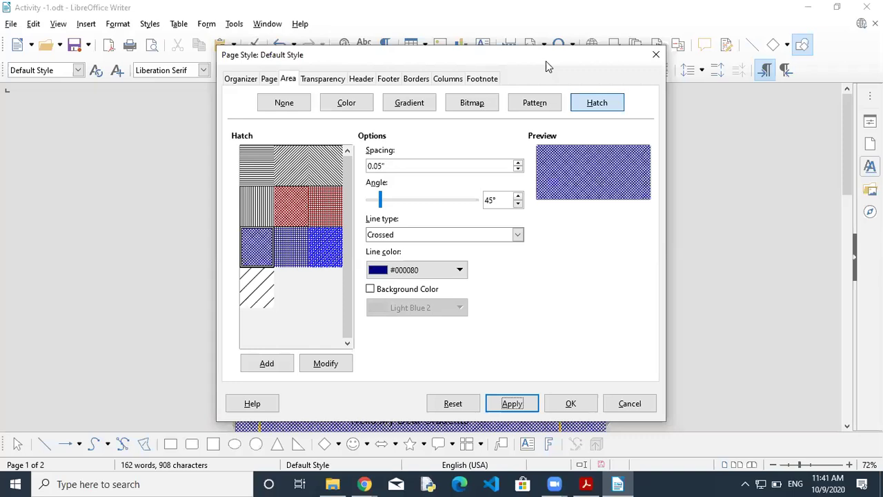
Step: Move the dialog off the page and apply the dark blue 90-degree crossed hatch, followed by the red grid hatch
{"action": "left_click_drag", "start_coordinate": [546, 60], "coordinate": [846, 75]}
{"action": "left_click", "coordinate": [564, 219]}
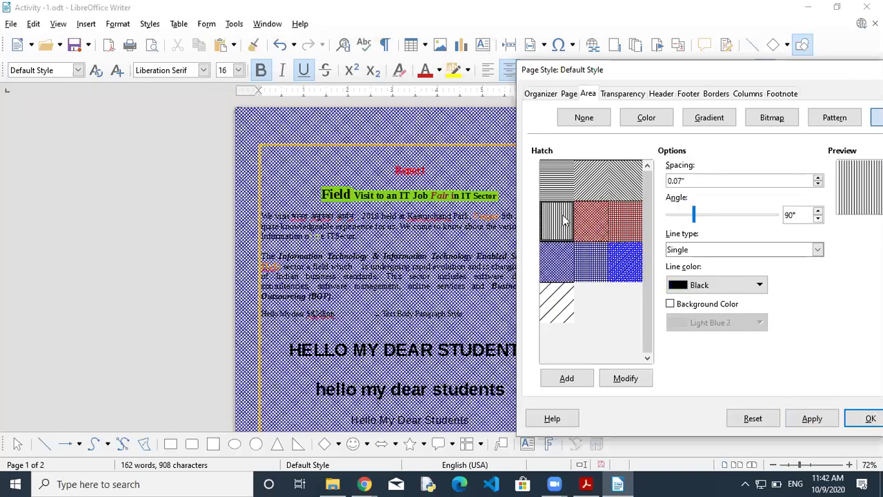
{"action": "left_click", "coordinate": [597, 270]}
{"action": "left_click", "coordinate": [810, 419]}
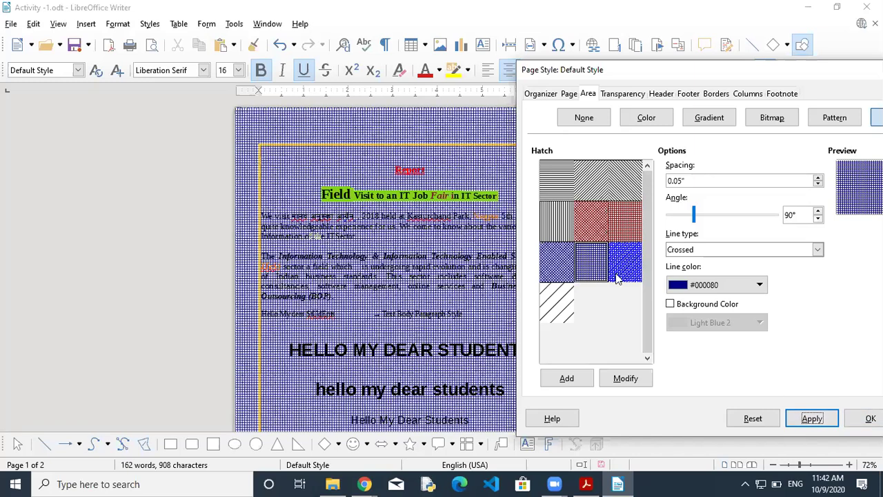
{"action": "left_click", "coordinate": [623, 226]}
{"action": "left_click", "coordinate": [811, 419]}
Step: Apply the second dotted pattern as page background, first in black and again with the foreground color Light Yellow 4
{"action": "left_click", "coordinate": [819, 122]}
{"action": "left_click", "coordinate": [597, 178]}
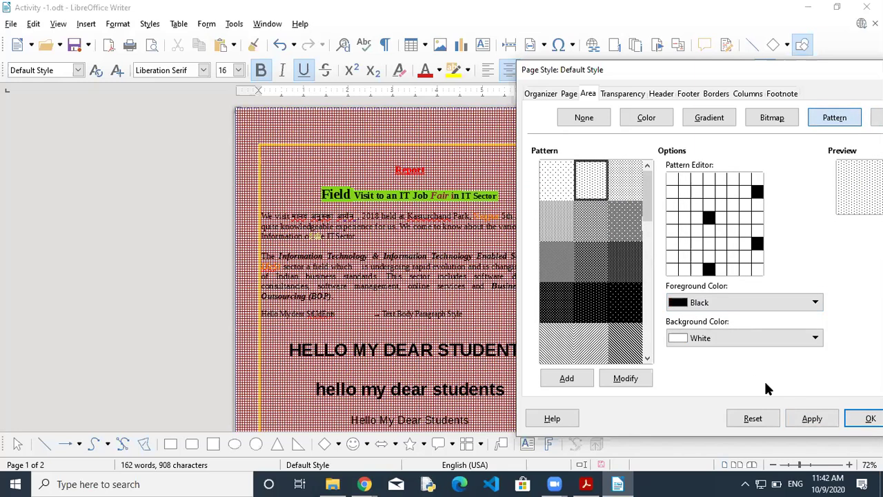
{"action": "left_click", "coordinate": [812, 420]}
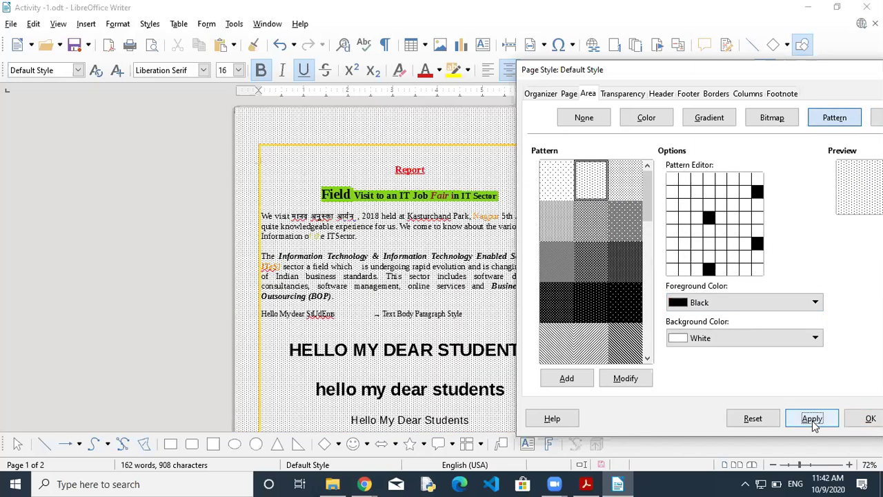
{"action": "left_click", "coordinate": [747, 306]}
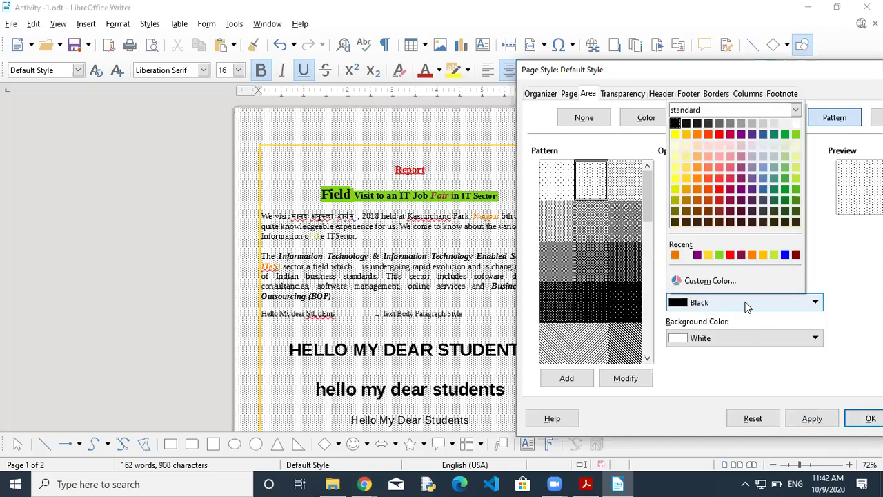
{"action": "left_click", "coordinate": [676, 145]}
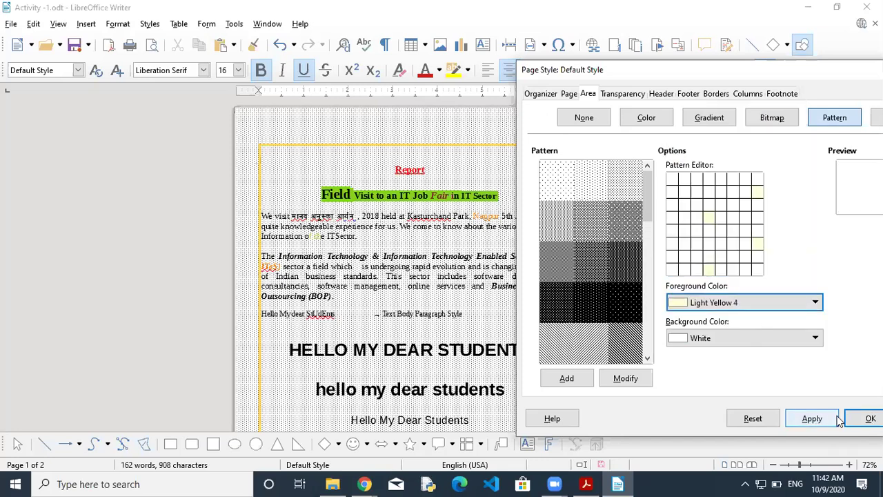
{"action": "left_click", "coordinate": [812, 420]}
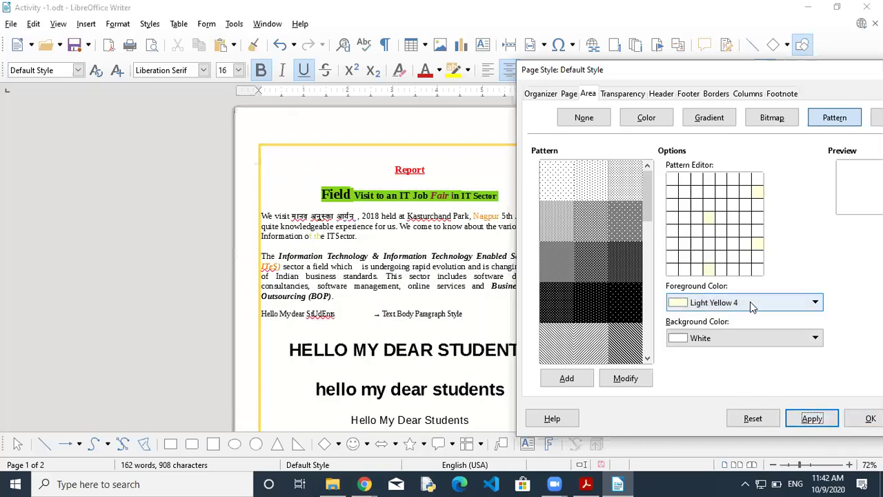
Step: Apply the wooden plank bitmap to the page background, followed by the cloudy blue bitmap
{"action": "left_click", "coordinate": [769, 119]}
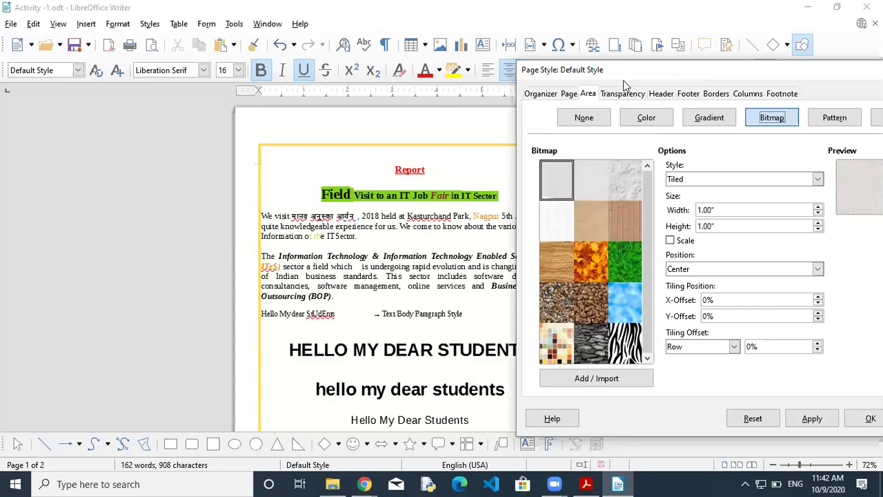
{"action": "left_click", "coordinate": [621, 237]}
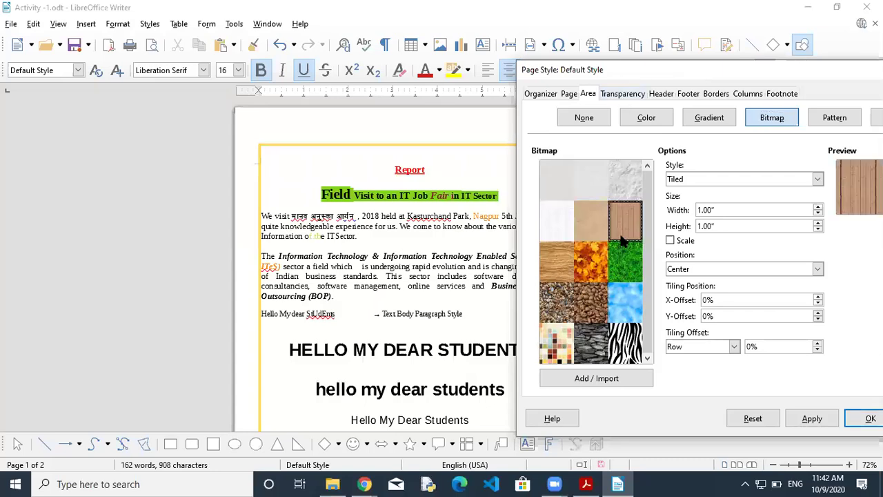
{"action": "left_click", "coordinate": [810, 419]}
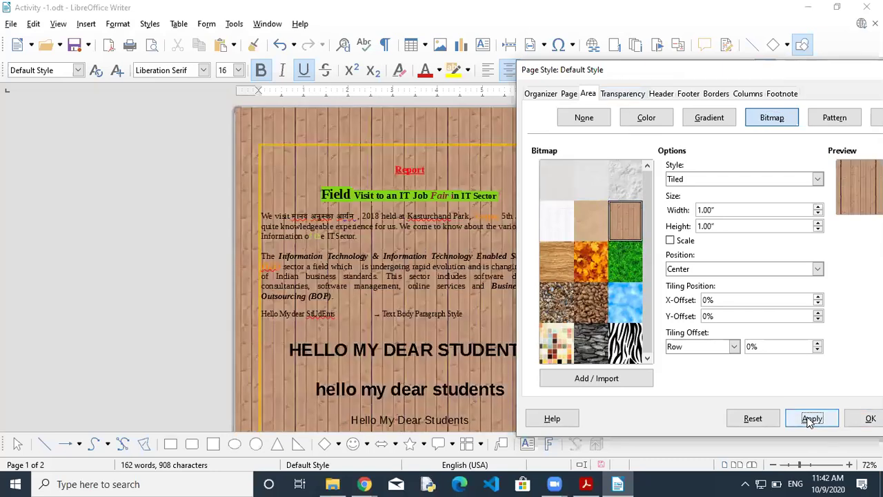
{"action": "left_click", "coordinate": [630, 312]}
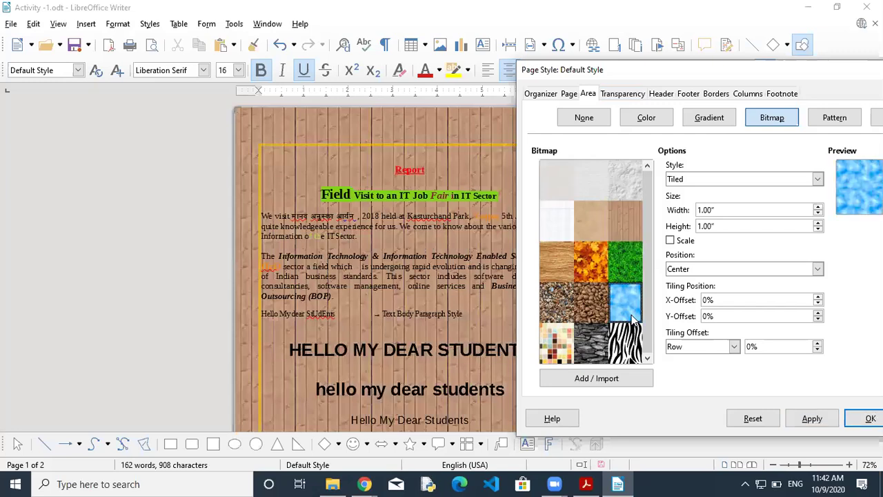
{"action": "left_click", "coordinate": [800, 413]}
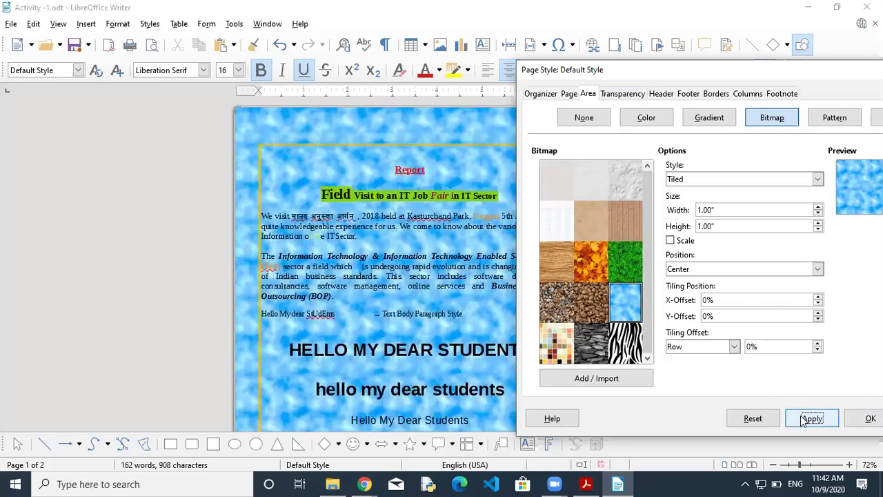
Step: Apply the dark stone bitmap as the tiled page background
{"action": "left_click", "coordinate": [591, 334]}
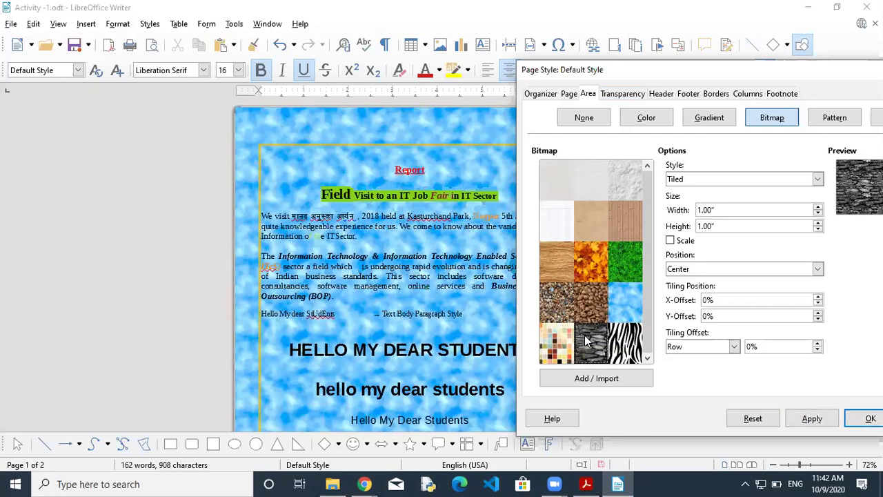
{"action": "left_click", "coordinate": [811, 421]}
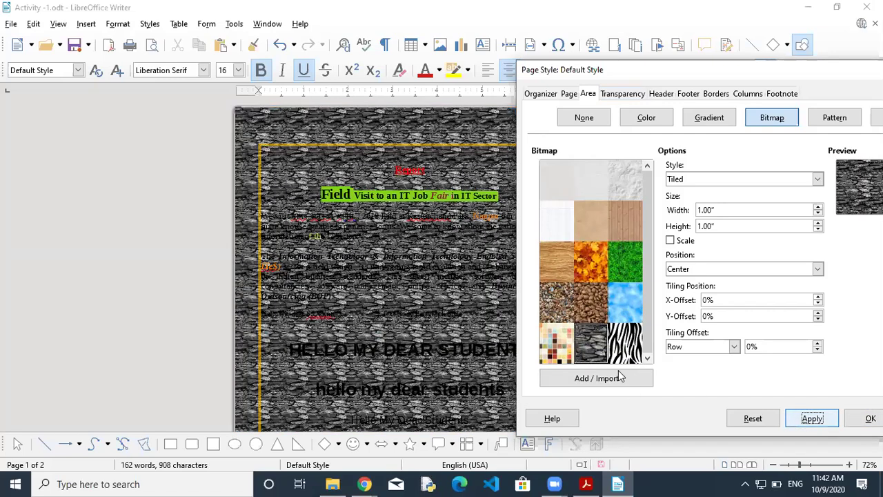
Step: Apply the blue-and-white graph paper bitmap as the tiled page background
{"action": "left_click", "coordinate": [556, 351]}
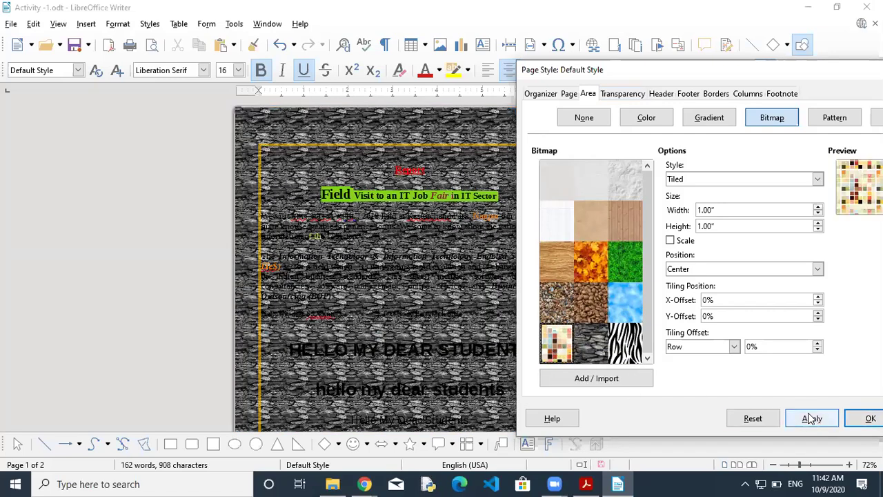
{"action": "left_click", "coordinate": [560, 220]}
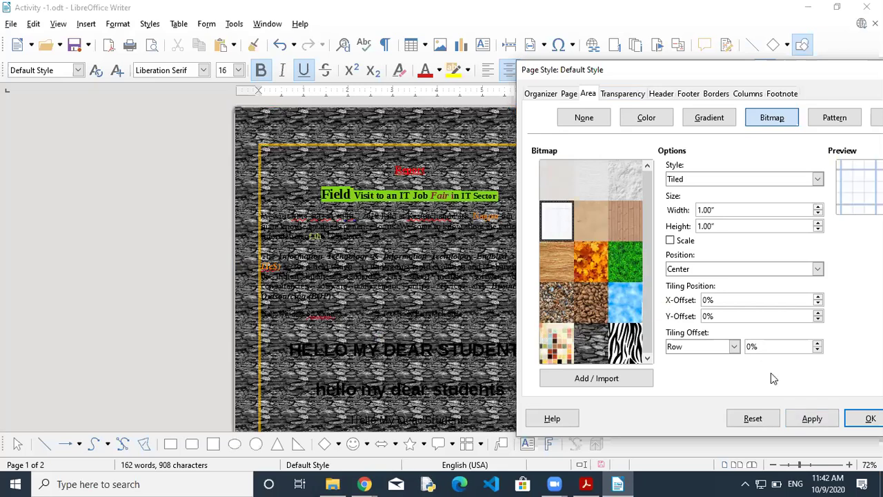
{"action": "left_click", "coordinate": [815, 419]}
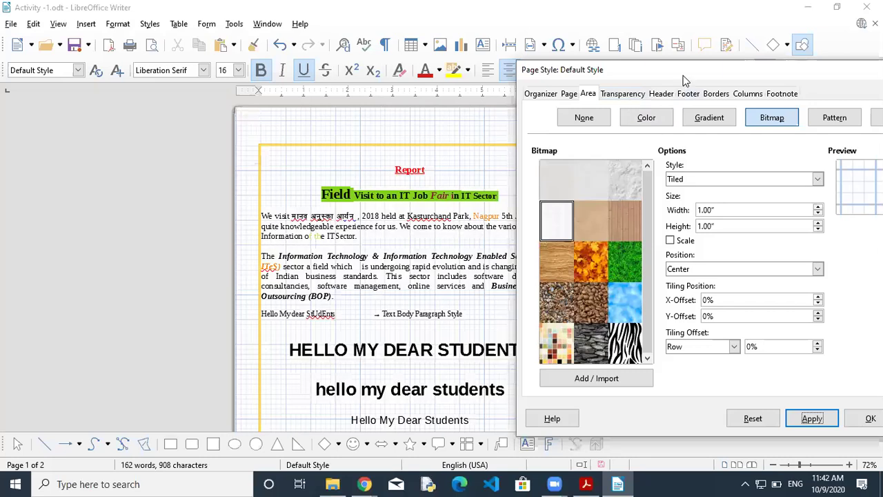
Step: Apply 50% transparency to the page background and revert it to No transparency
{"action": "left_click", "coordinate": [624, 96]}
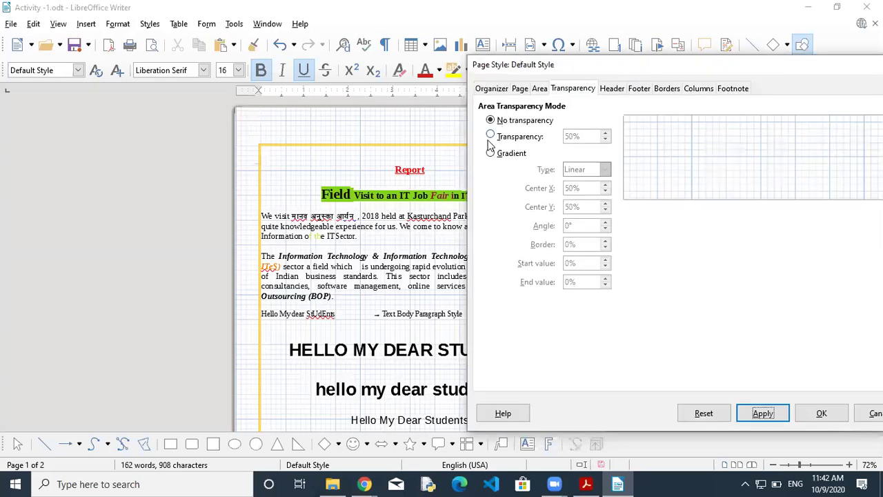
{"action": "left_click", "coordinate": [490, 136]}
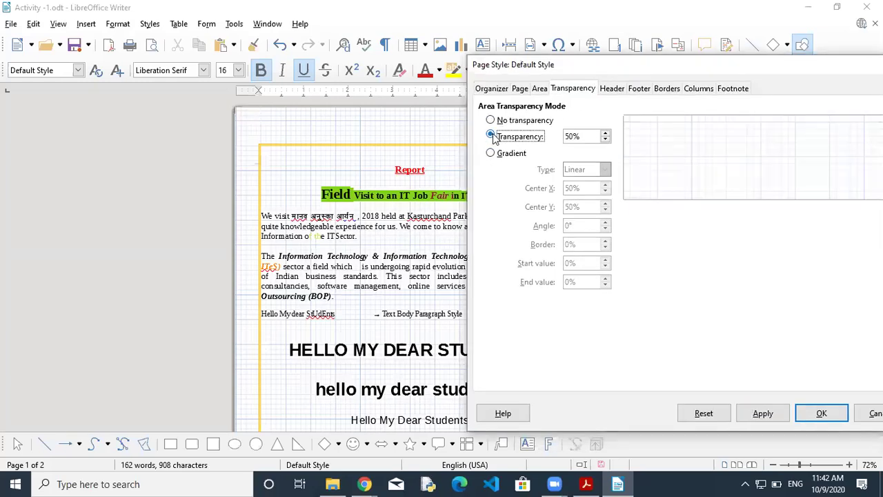
{"action": "left_click", "coordinate": [762, 412]}
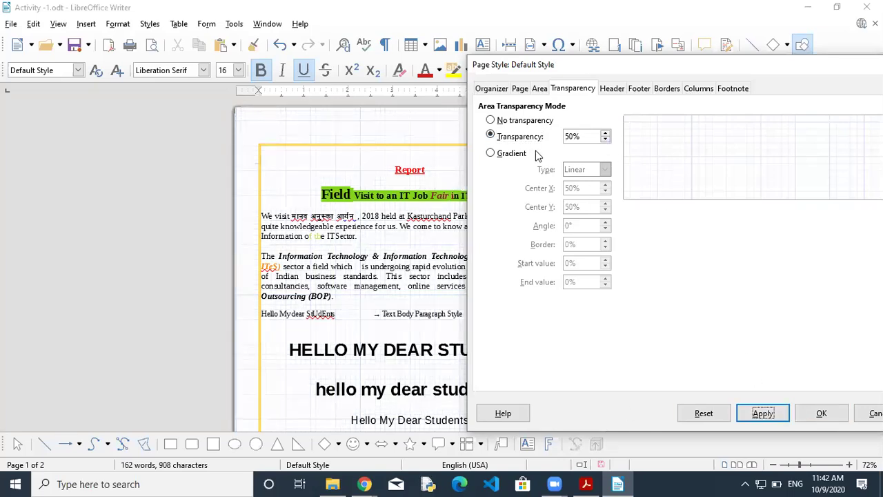
{"action": "left_click", "coordinate": [490, 120]}
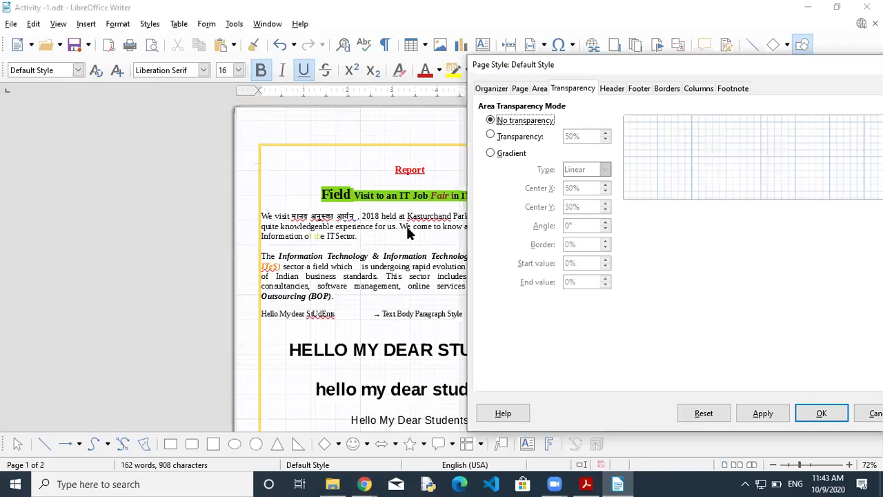
{"action": "left_click", "coordinate": [762, 412]}
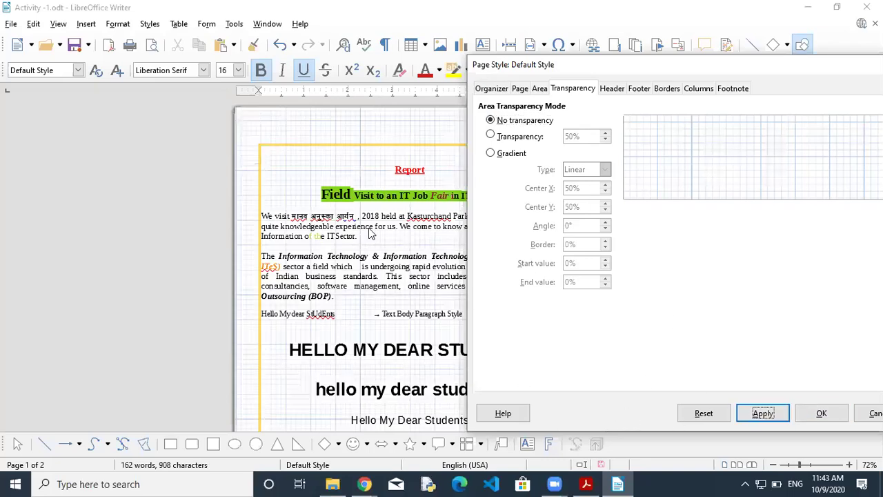
Step: Reapply the 50% area transparency to compare its effect, and return the page background to No transparency
{"action": "left_click", "coordinate": [490, 136]}
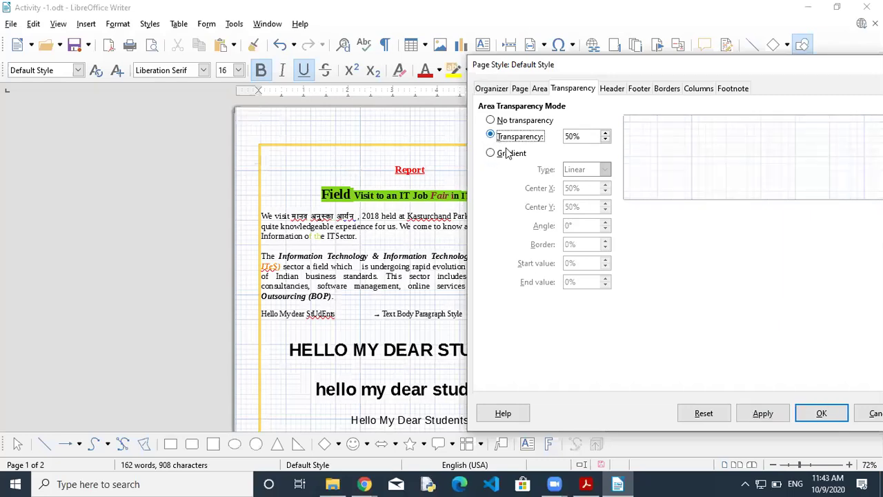
{"action": "left_click", "coordinate": [763, 413]}
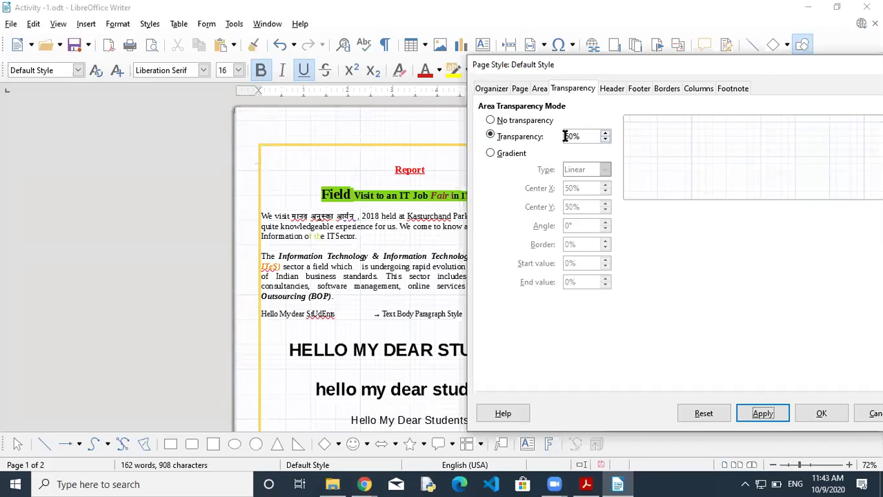
{"action": "left_click", "coordinate": [491, 152]}
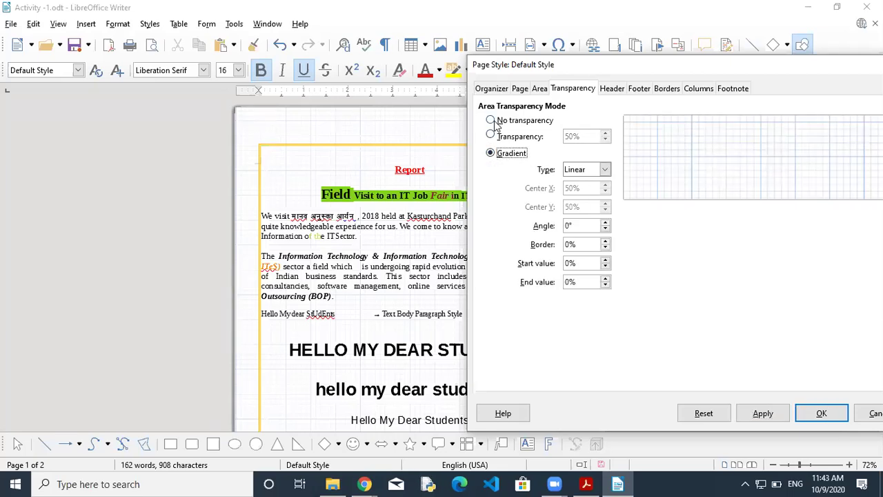
{"action": "left_click", "coordinate": [493, 121]}
{"action": "left_click", "coordinate": [756, 412]}
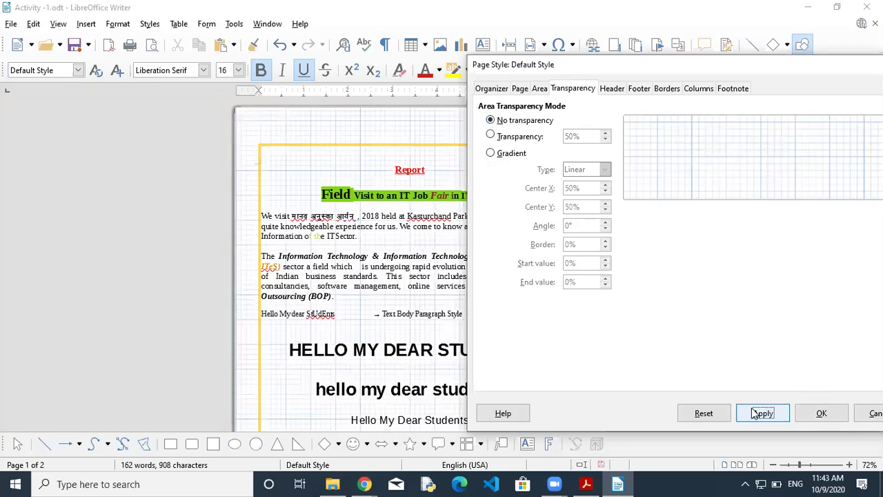
Step: Try Linear and Ellipsoid gradient transparency on the page background, and set the area back to No transparency
{"action": "left_click", "coordinate": [492, 155]}
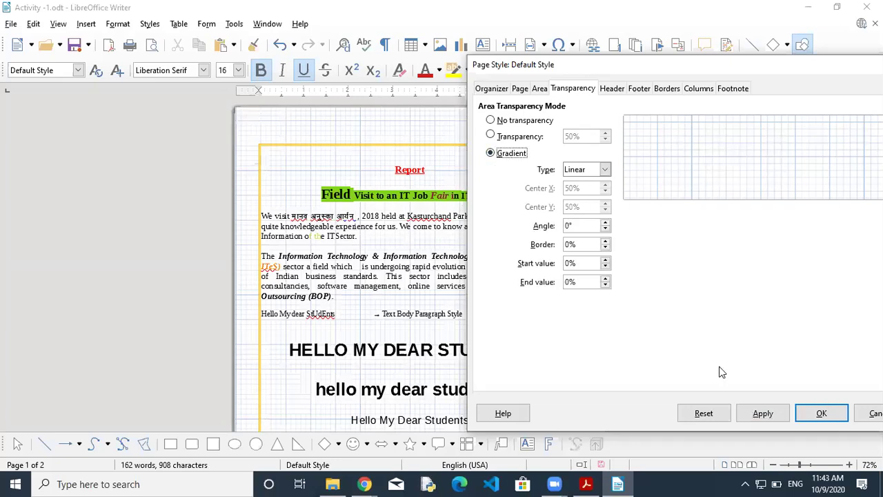
{"action": "left_click", "coordinate": [761, 412]}
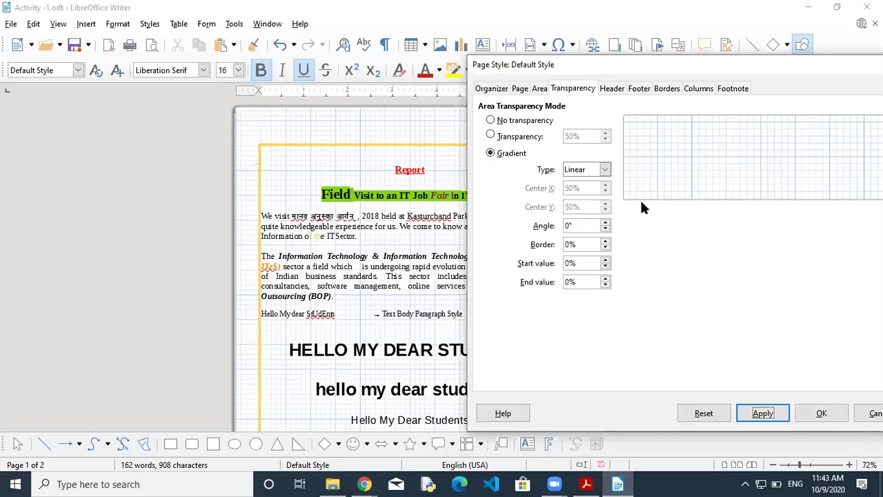
{"action": "left_click", "coordinate": [605, 169]}
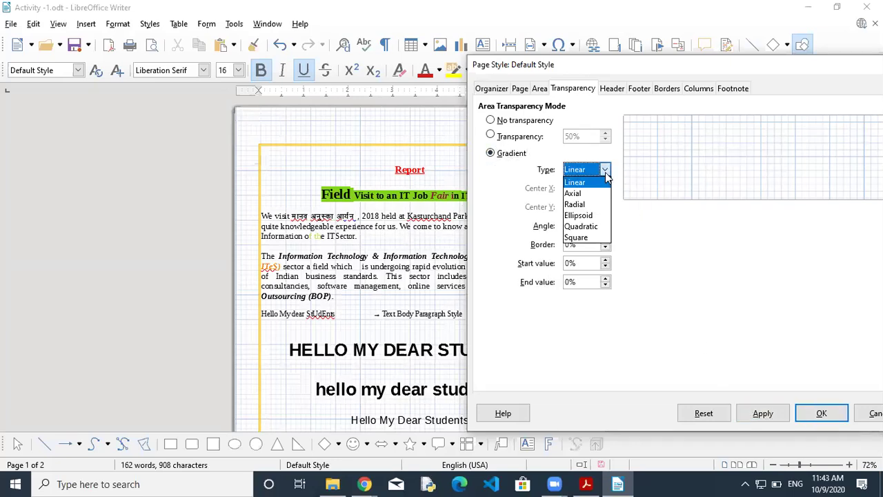
{"action": "left_click", "coordinate": [591, 216]}
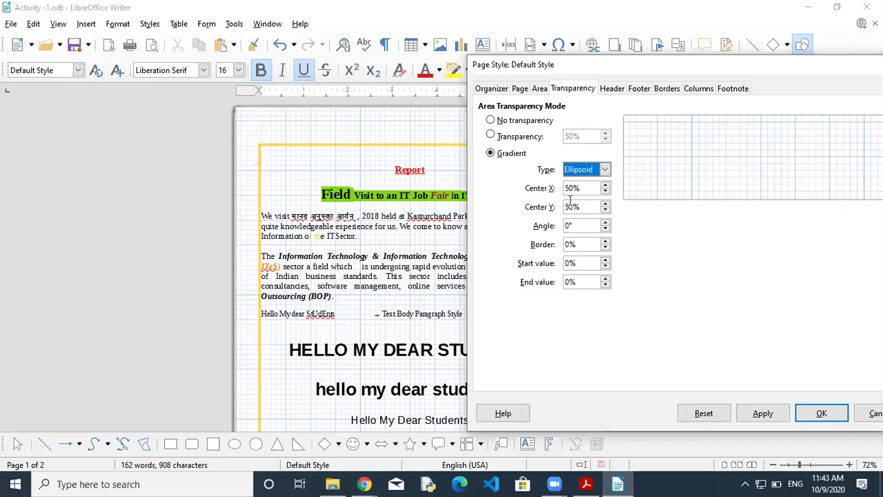
{"action": "left_click", "coordinate": [757, 416]}
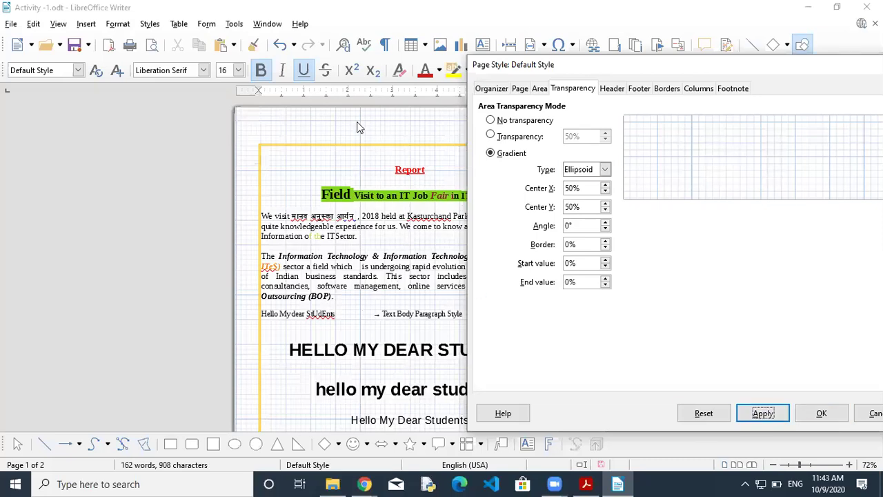
{"action": "left_click", "coordinate": [512, 122]}
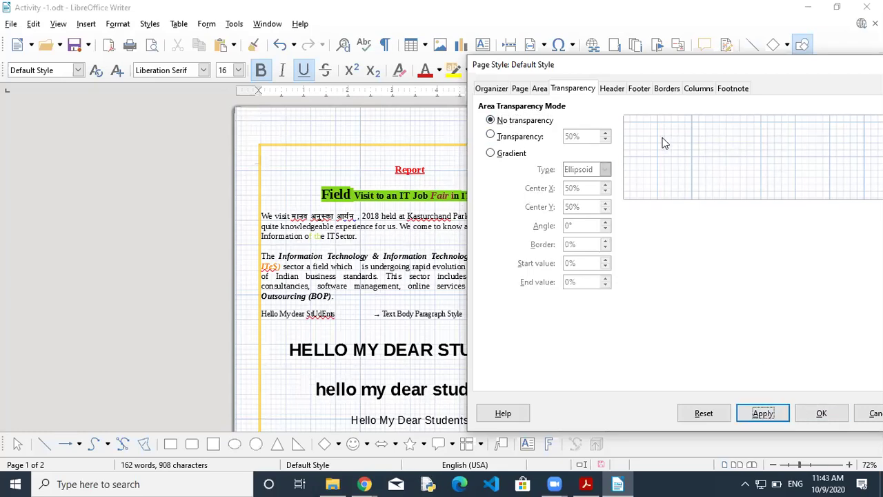
Step: Apply a box border on all four sides of the page using the last double-line style in Red
{"action": "left_click", "coordinate": [611, 88]}
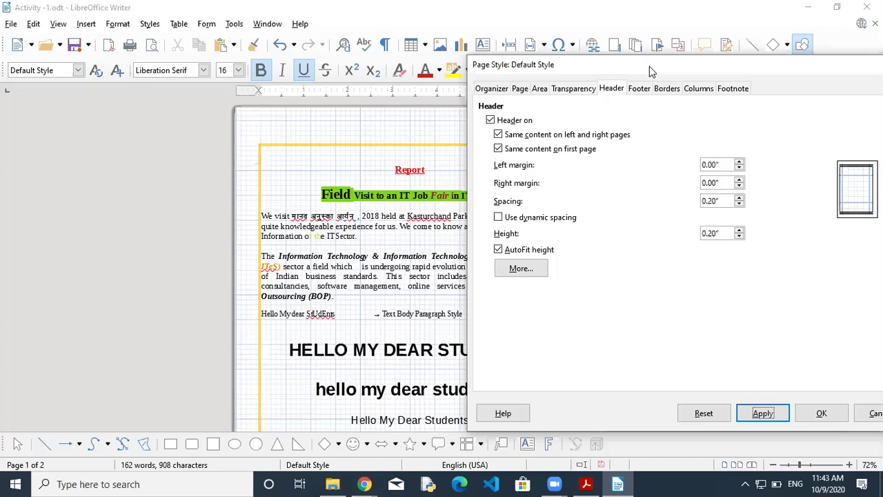
{"action": "left_click_drag", "start_coordinate": [649, 66], "coordinate": [512, 97]}
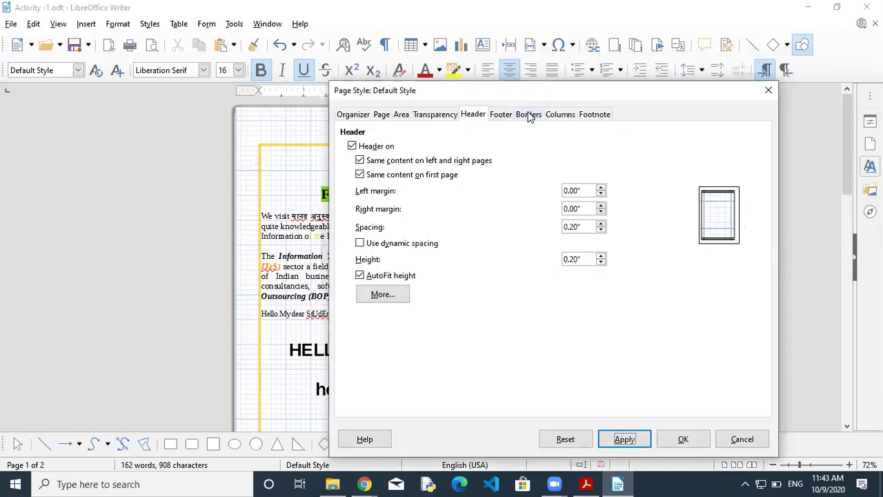
{"action": "left_click", "coordinate": [528, 116]}
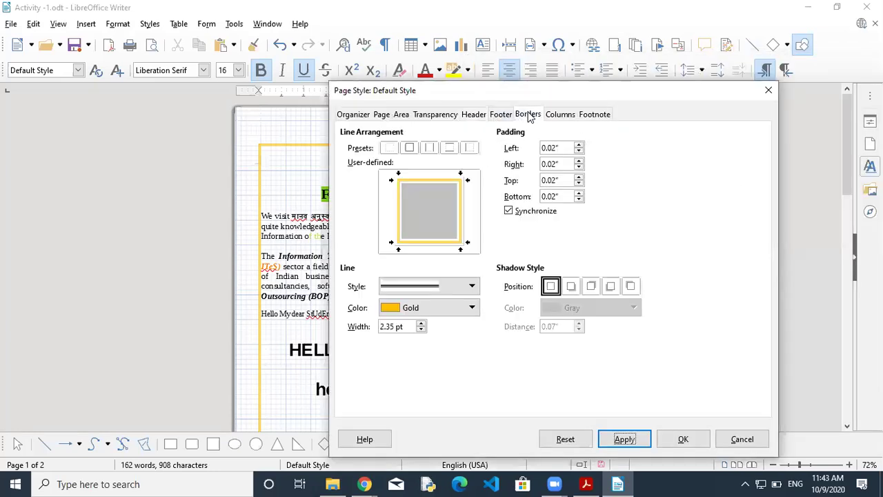
{"action": "left_click", "coordinate": [409, 148]}
{"action": "left_click", "coordinate": [472, 287]}
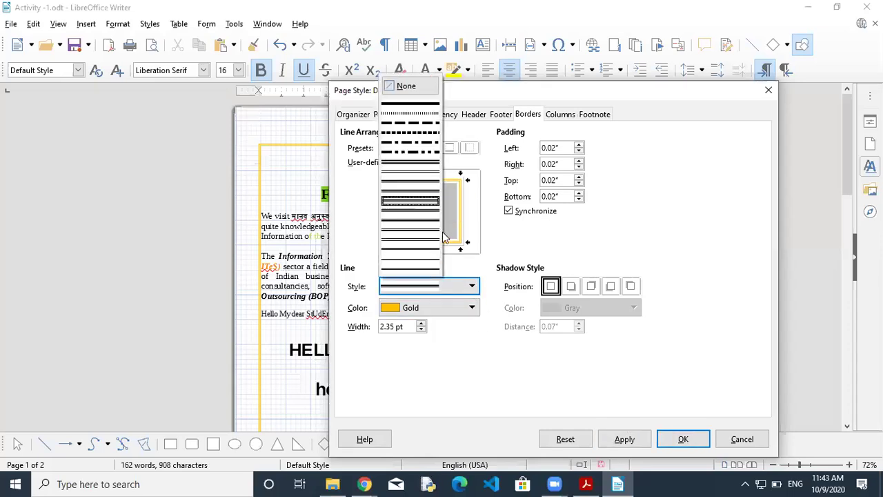
{"action": "left_click", "coordinate": [428, 270]}
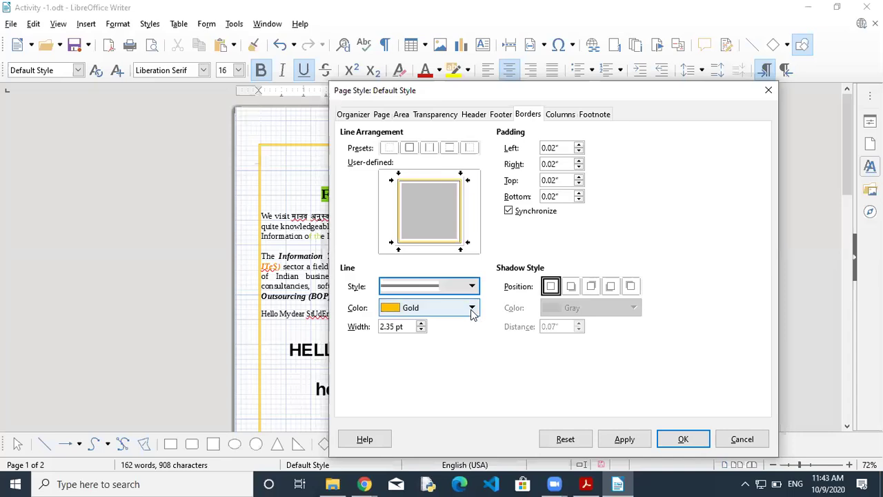
{"action": "left_click", "coordinate": [472, 308]}
{"action": "left_click", "coordinate": [434, 260]}
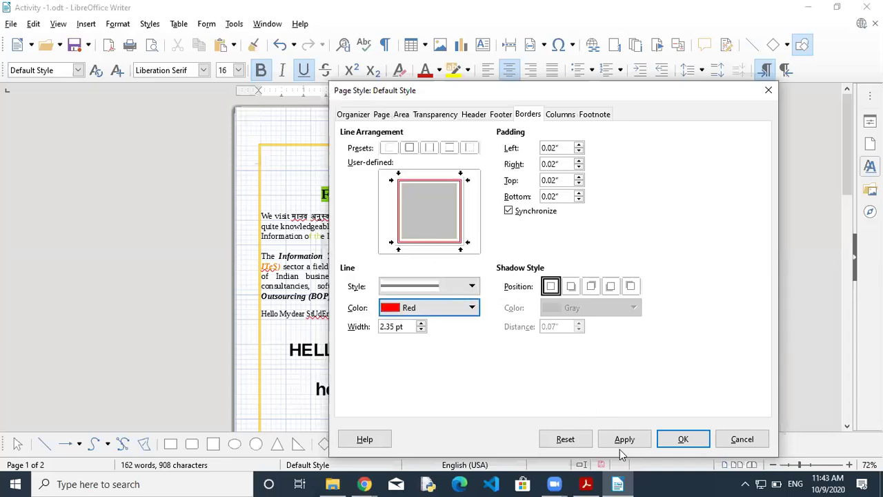
{"action": "left_click", "coordinate": [638, 438]}
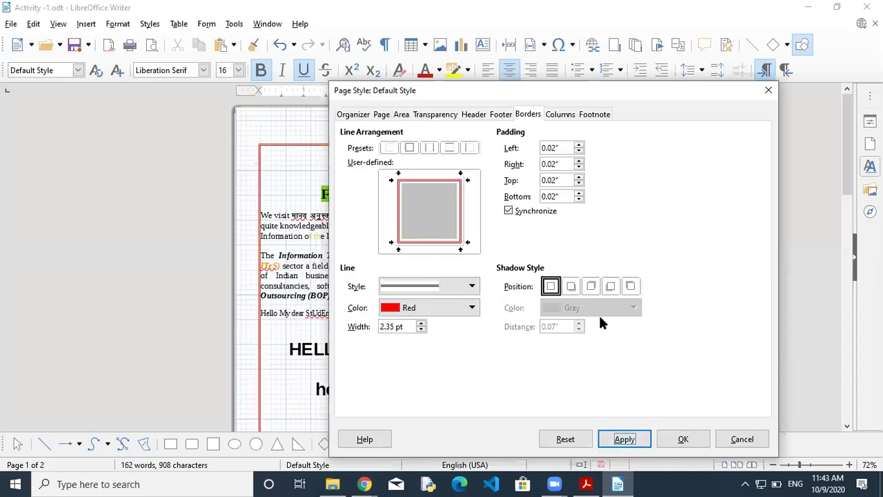
Step: Apply a gray shadow cast to the bottom left of the page border, and uncover the page's left edge
{"action": "left_click", "coordinate": [593, 290]}
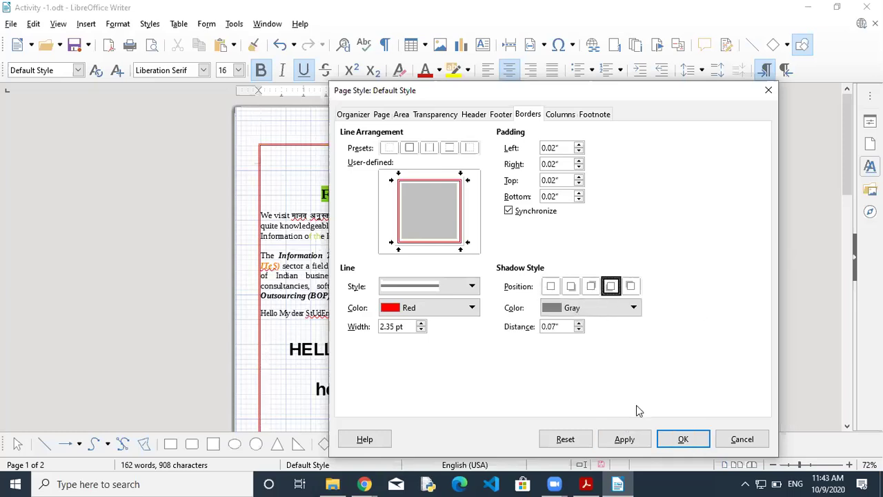
{"action": "left_click", "coordinate": [629, 440]}
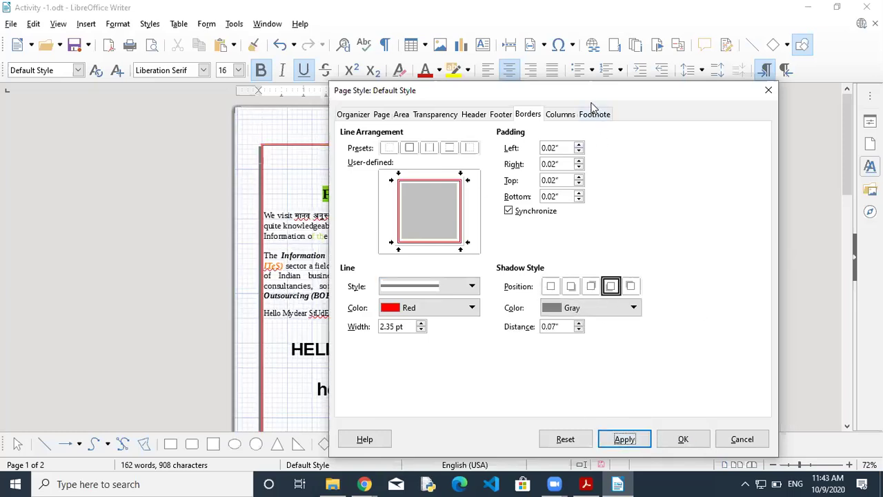
{"action": "left_click_drag", "start_coordinate": [587, 96], "coordinate": [707, 87]}
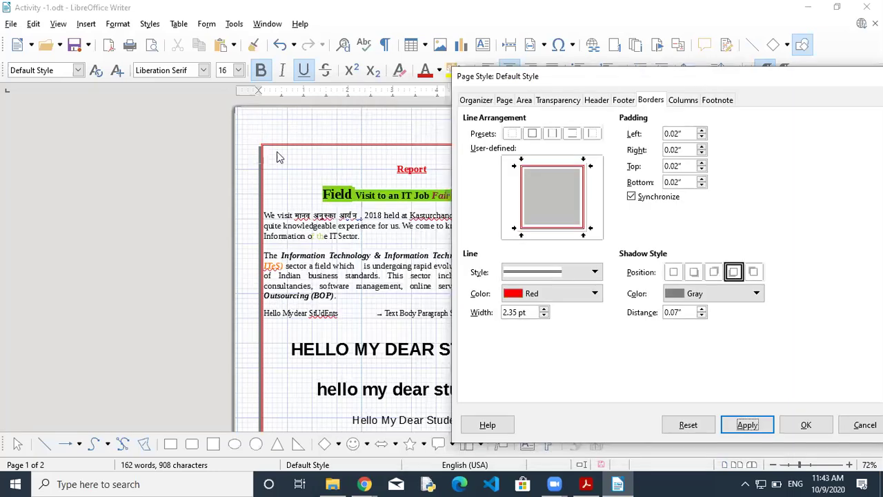
Step: Apply the gray border shadow cast to the top right, with the dialog moved off the page's right edge
{"action": "left_click", "coordinate": [712, 272]}
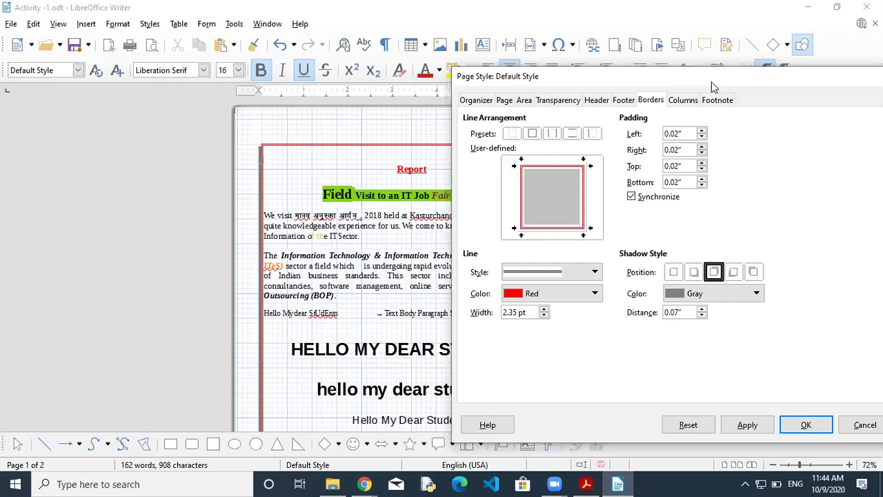
{"action": "left_click_drag", "start_coordinate": [711, 81], "coordinate": [440, 178]}
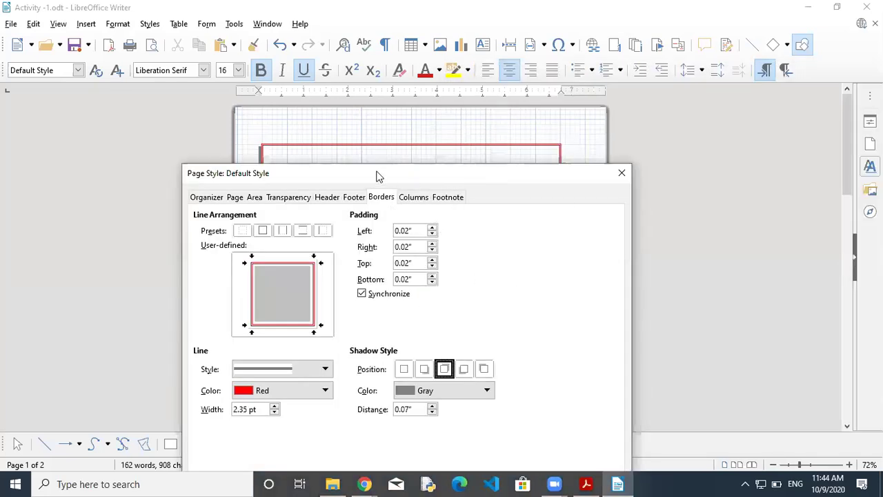
{"action": "left_click_drag", "start_coordinate": [379, 175], "coordinate": [224, 93]}
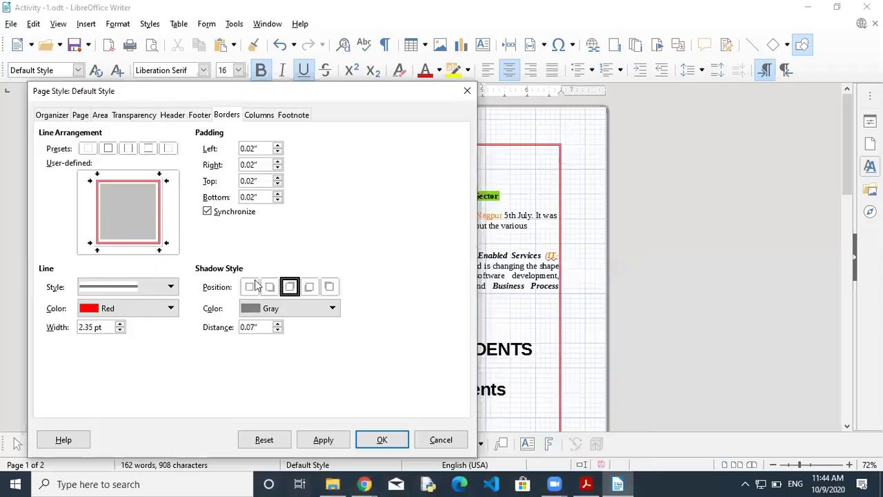
{"action": "left_click", "coordinate": [322, 440]}
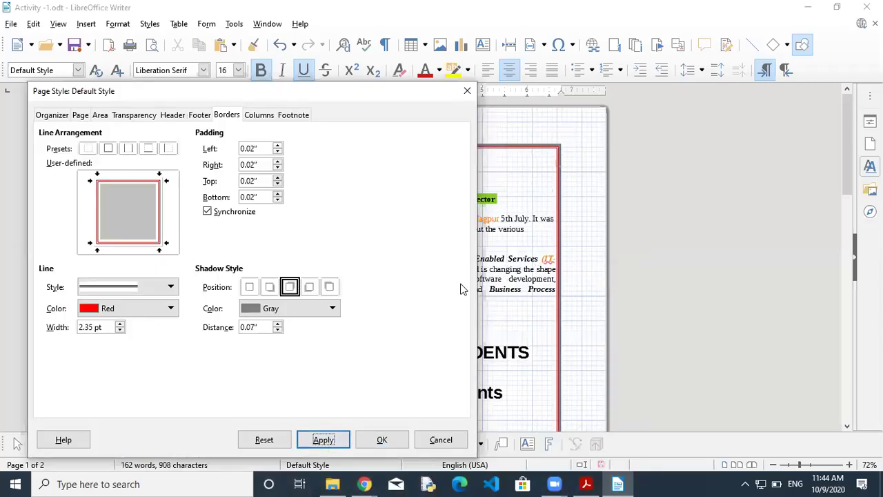
Step: Set the synchronized border padding to 0.12" on all sides and apply it to the page
{"action": "left_click", "coordinate": [277, 146]}
{"action": "double_click", "coordinate": [277, 146]}
{"action": "double_click", "coordinate": [277, 145]}
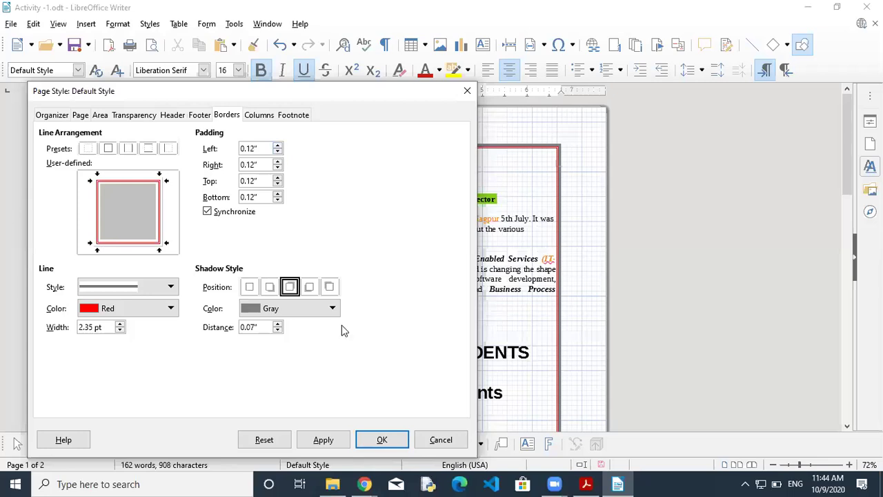
{"action": "left_click", "coordinate": [325, 442]}
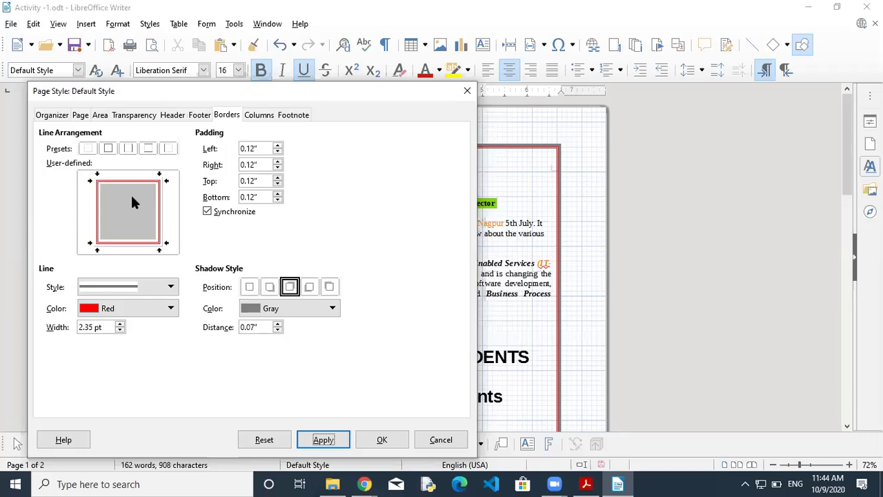
Step: Reduce the synchronized border padding to 0.02" on all sides and apply it to the page
{"action": "left_click", "coordinate": [277, 152]}
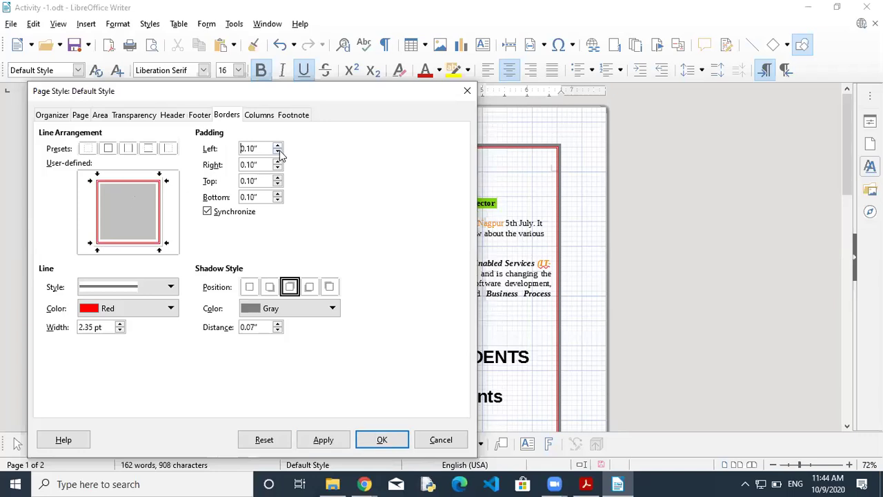
{"action": "left_click", "coordinate": [277, 151]}
{"action": "left_click", "coordinate": [277, 152]}
{"action": "left_click", "coordinate": [277, 152]}
{"action": "left_click", "coordinate": [333, 437]}
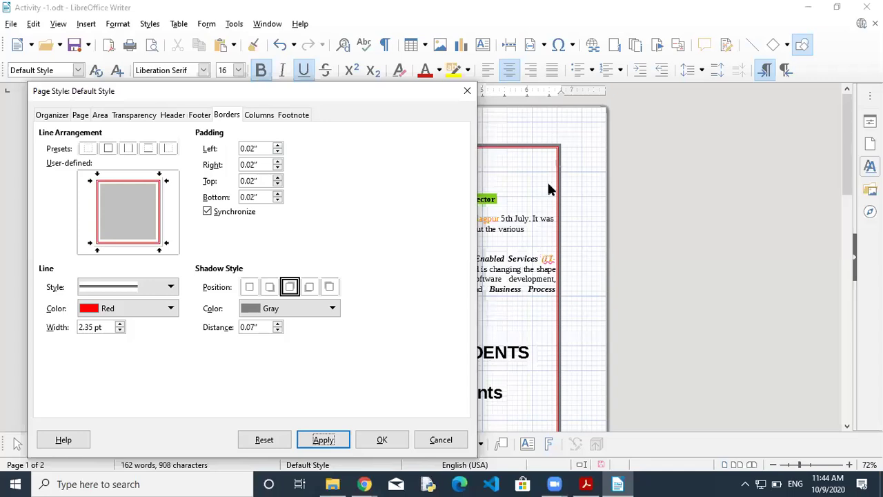
Step: Apply the layout with two equal columns to the page style, with the dialog moved to uncover the page's left part
{"action": "left_click", "coordinate": [258, 115]}
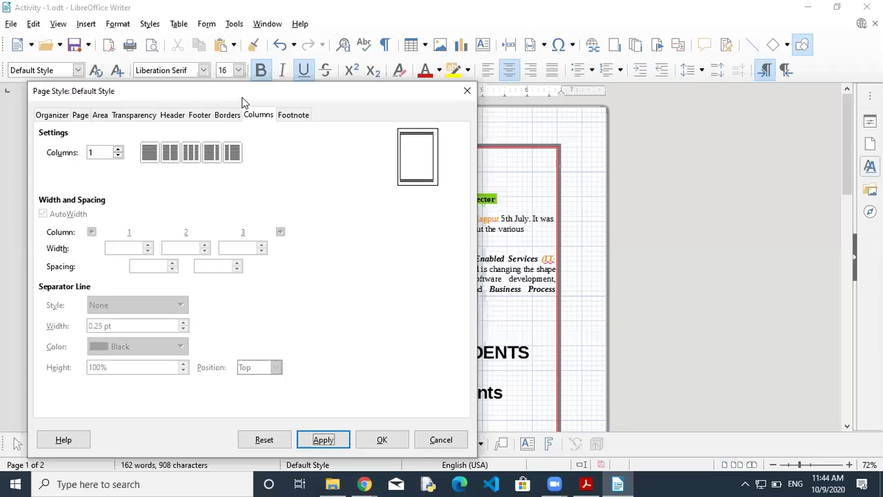
{"action": "left_click_drag", "start_coordinate": [242, 102], "coordinate": [720, 77]}
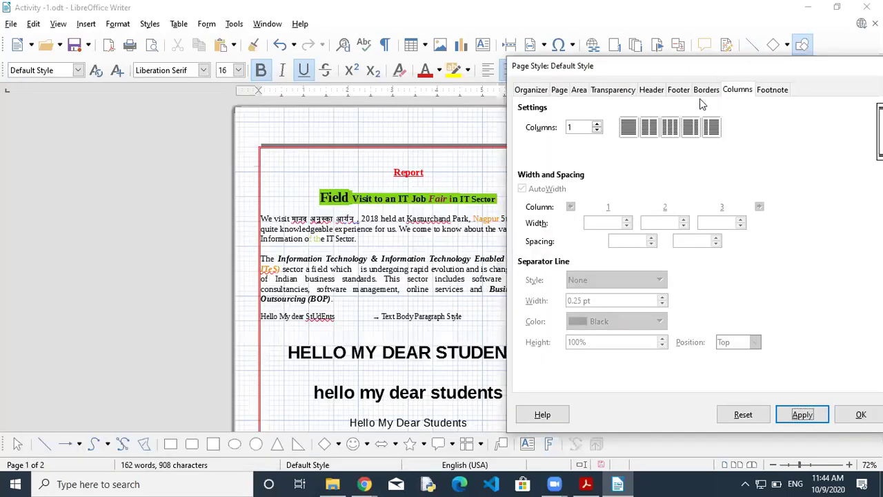
{"action": "left_click", "coordinate": [650, 129]}
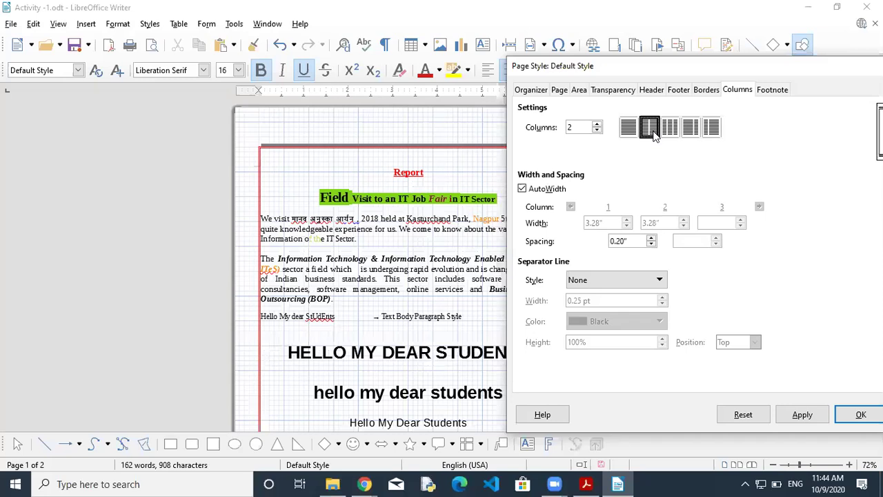
{"action": "left_click", "coordinate": [784, 417]}
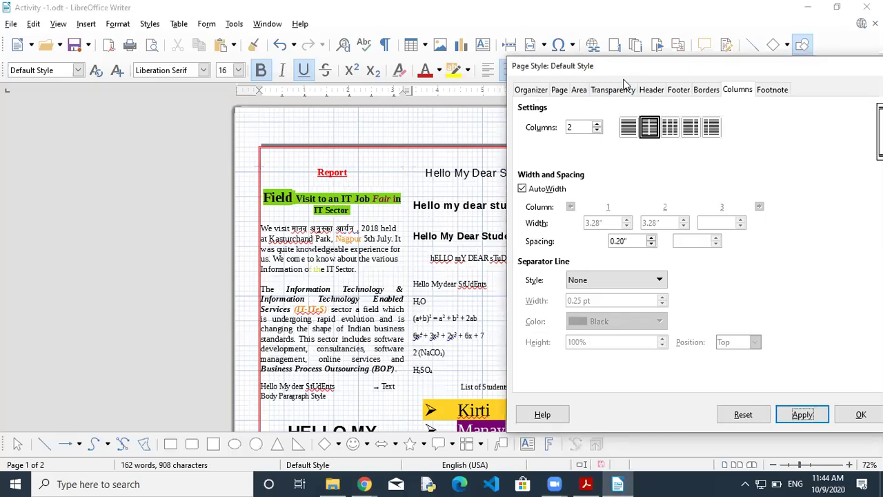
Step: Apply the layout with three equal columns to the page, and return the page to a single column
{"action": "left_click", "coordinate": [615, 123]}
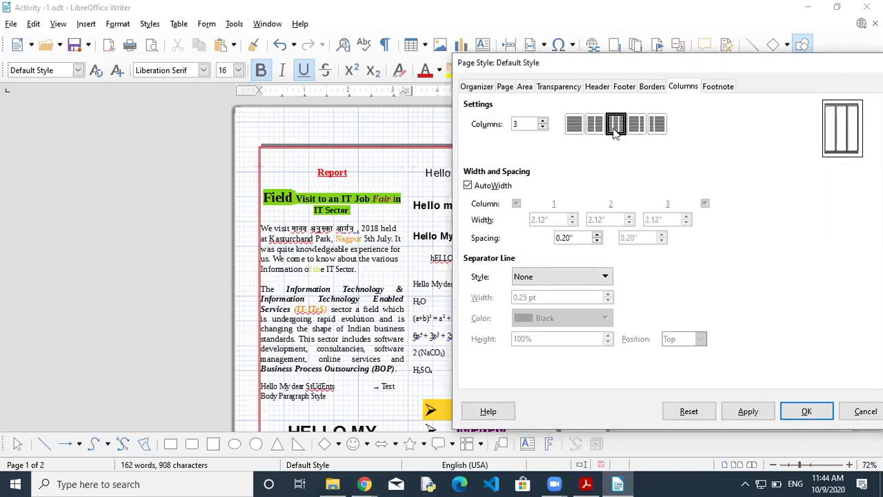
{"action": "left_click", "coordinate": [749, 414]}
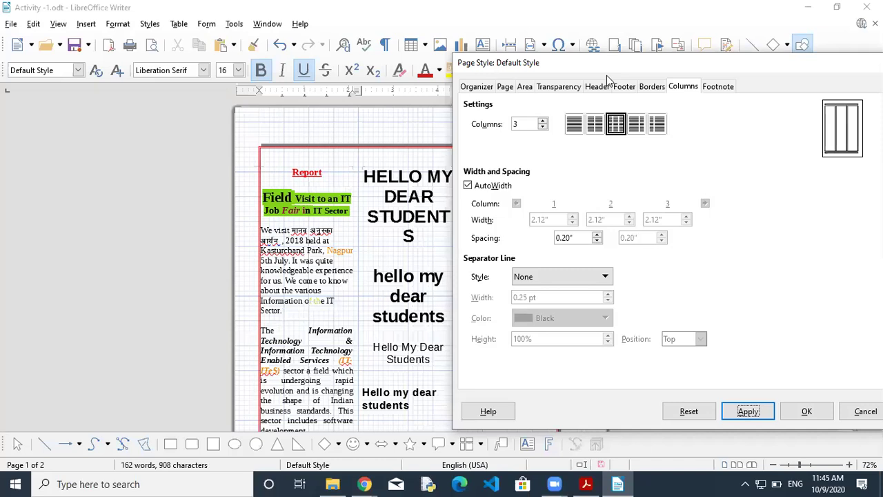
{"action": "left_click_drag", "start_coordinate": [606, 75], "coordinate": [568, 119]}
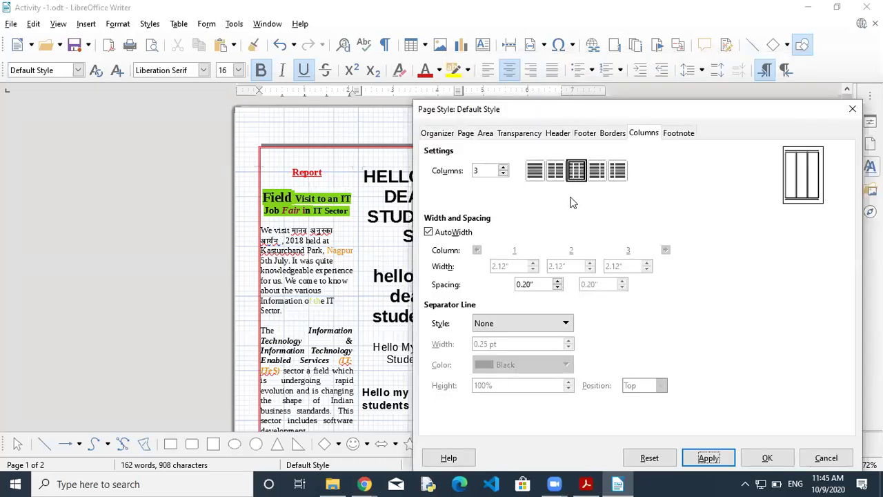
{"action": "left_click", "coordinate": [536, 174]}
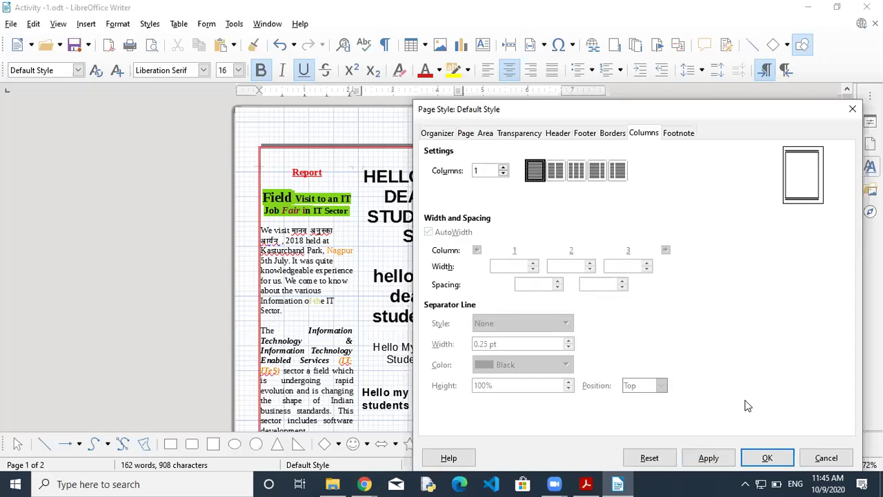
{"action": "left_click", "coordinate": [709, 458]}
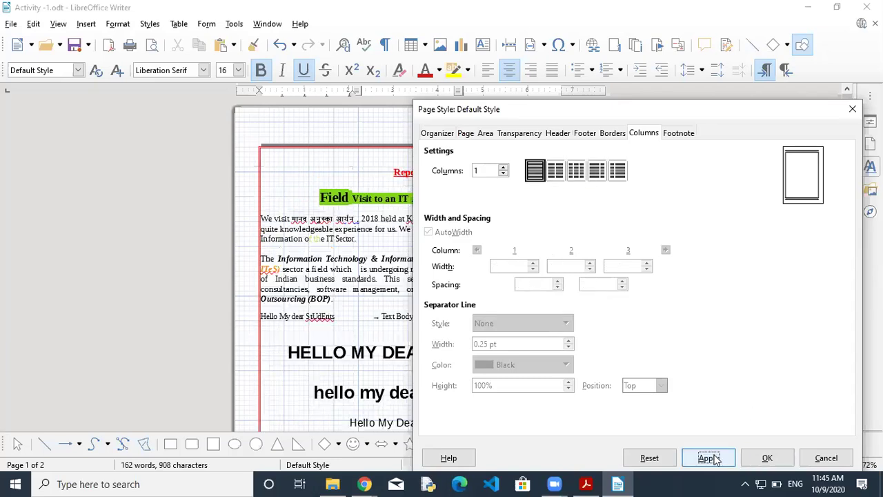
Step: Try the two-equal-column layout on the page, followed by the three-equal-column layout
{"action": "left_click", "coordinate": [556, 173]}
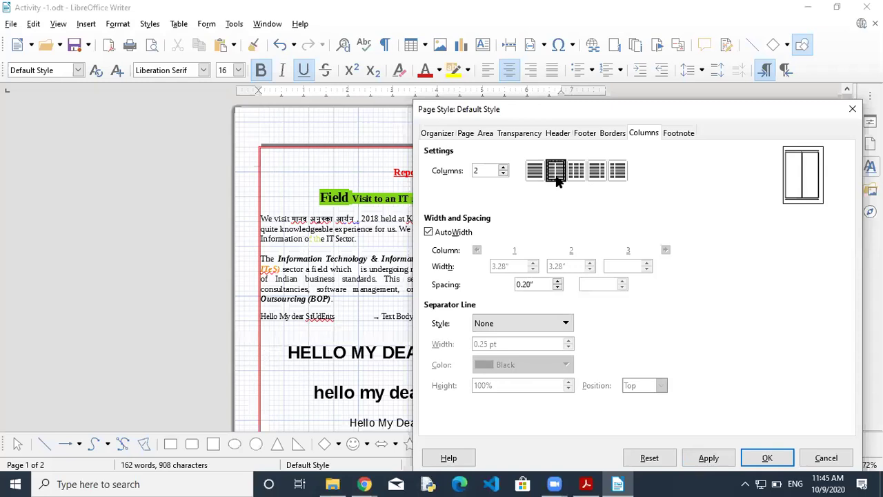
{"action": "left_click", "coordinate": [700, 461]}
{"action": "left_click", "coordinate": [577, 173]}
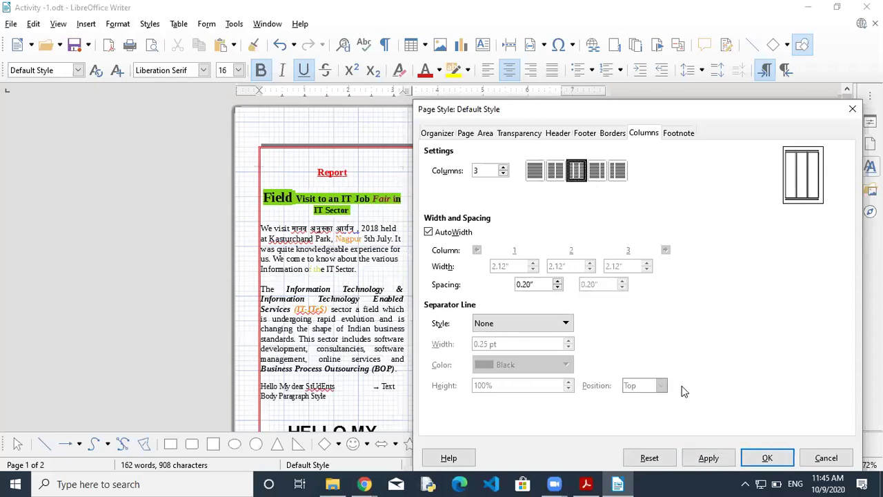
{"action": "left_click", "coordinate": [710, 456]}
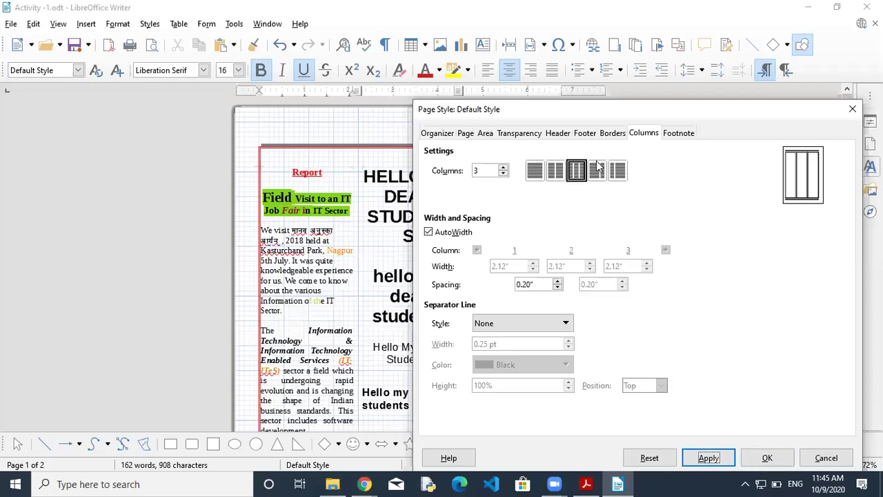
Step: Try the unequal two-column layouts on the page, first with the wider left column and then with the wider right column
{"action": "left_click", "coordinate": [597, 170]}
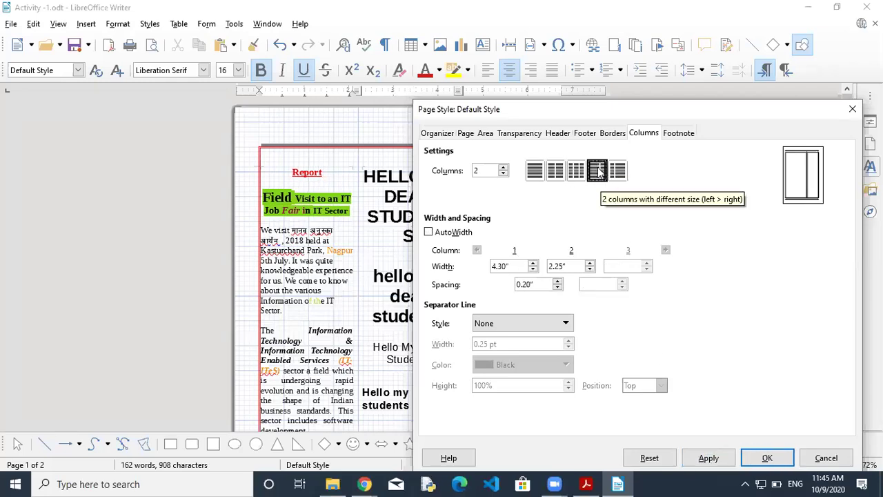
{"action": "left_click", "coordinate": [708, 458]}
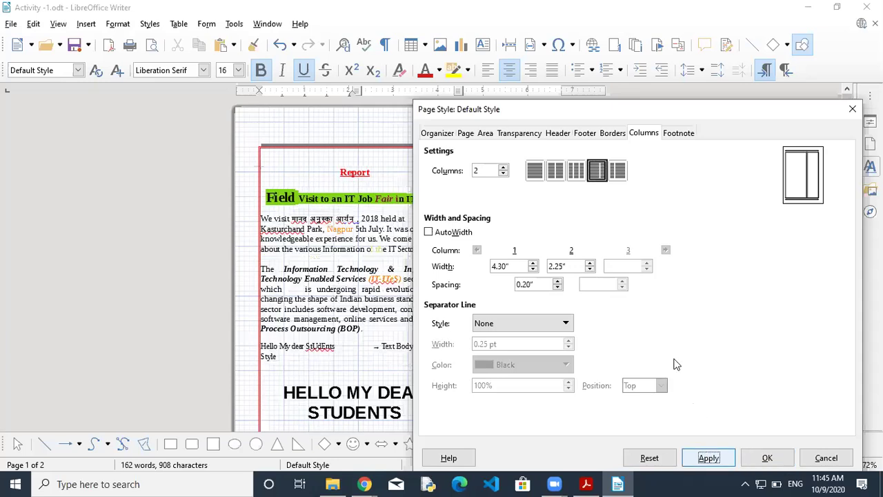
{"action": "left_click", "coordinate": [618, 171]}
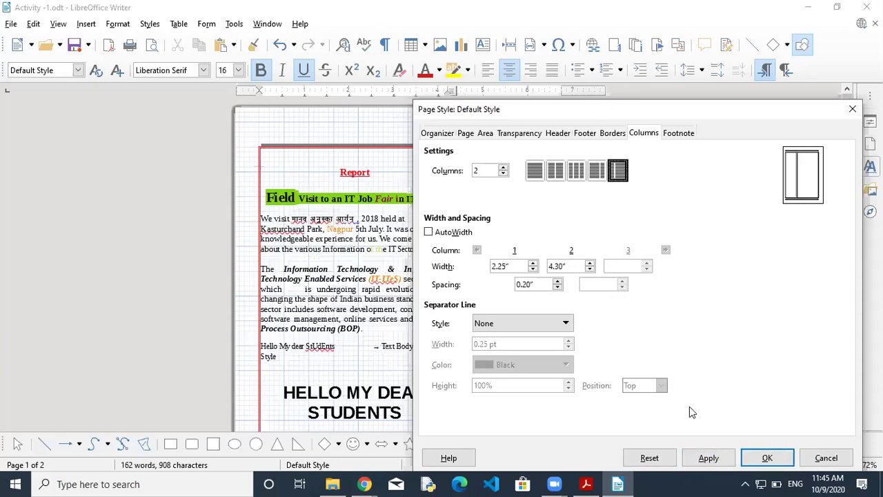
{"action": "left_click", "coordinate": [708, 458]}
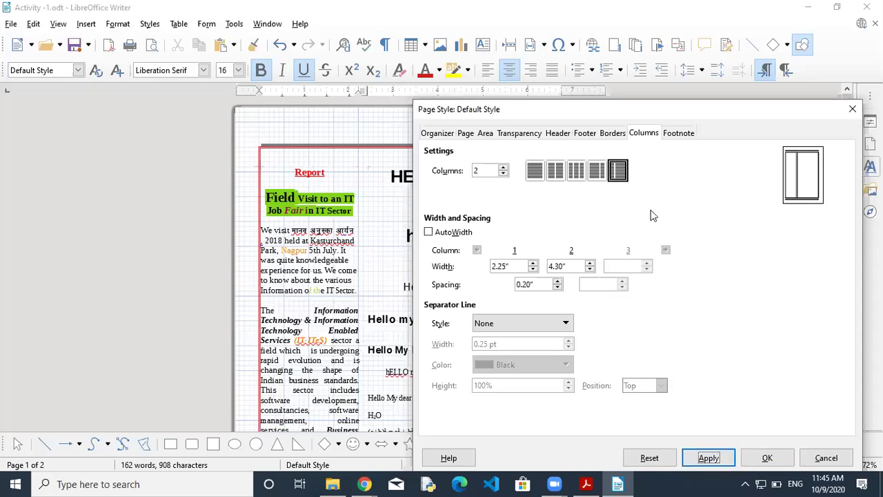
Step: Restore the single-column layout, and apply a column count of 5 with the dialog moved clear of the page text
{"action": "left_click", "coordinate": [536, 171]}
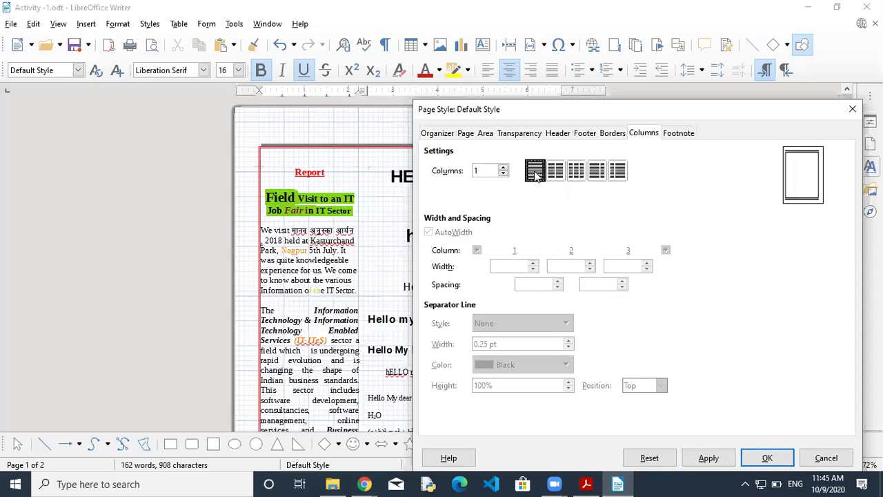
{"action": "left_click", "coordinate": [708, 458]}
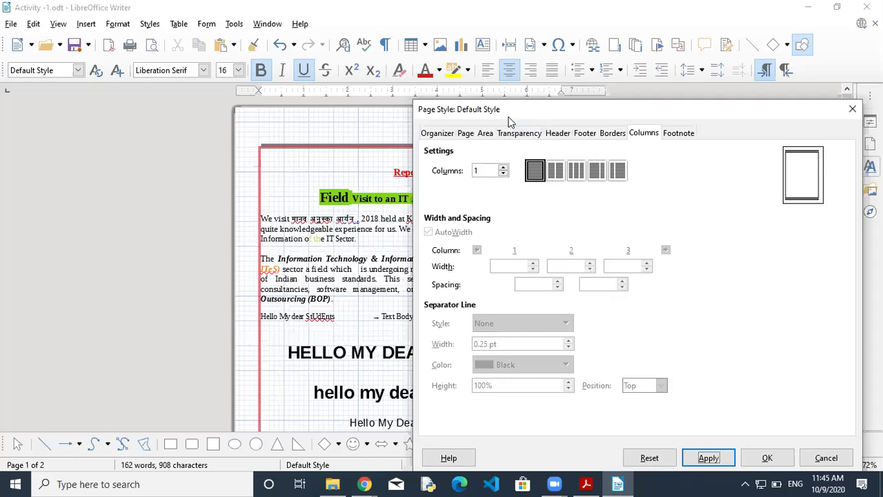
{"action": "left_click_drag", "start_coordinate": [509, 120], "coordinate": [539, 226]}
{"action": "left_click_drag", "start_coordinate": [517, 276], "coordinate": [497, 282]}
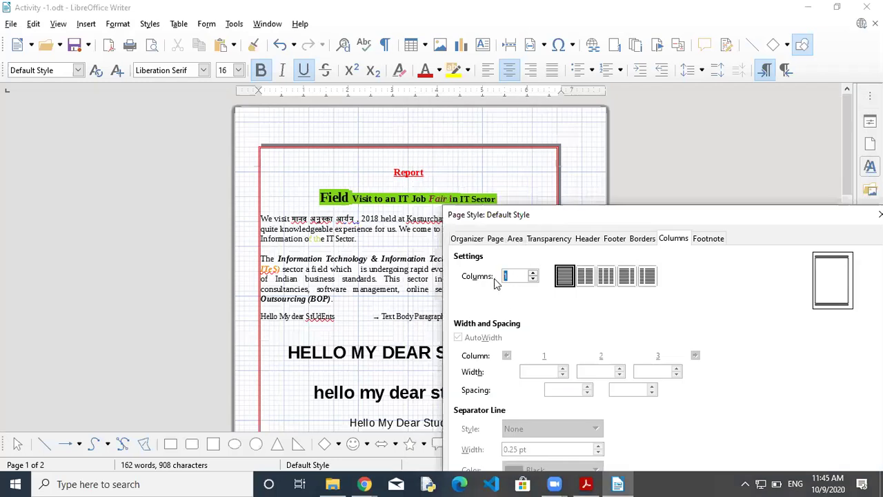
{"action": "type", "text": "5"}
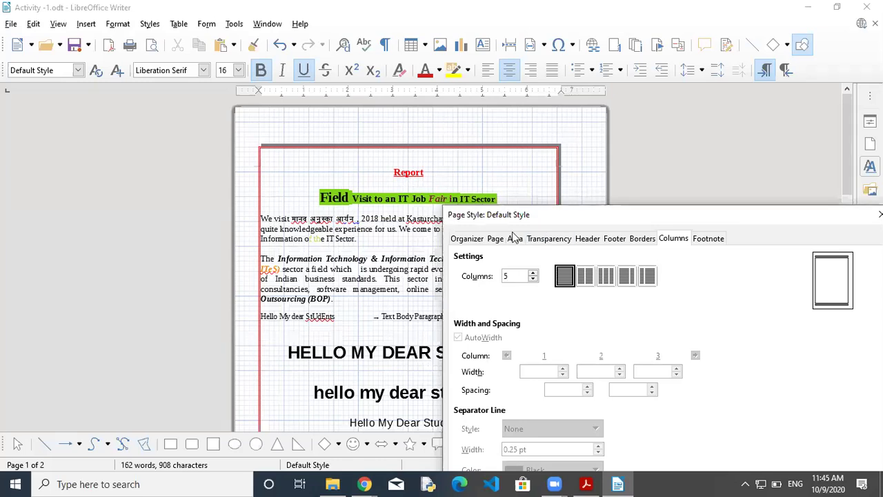
{"action": "left_click_drag", "start_coordinate": [558, 221], "coordinate": [44, 53]}
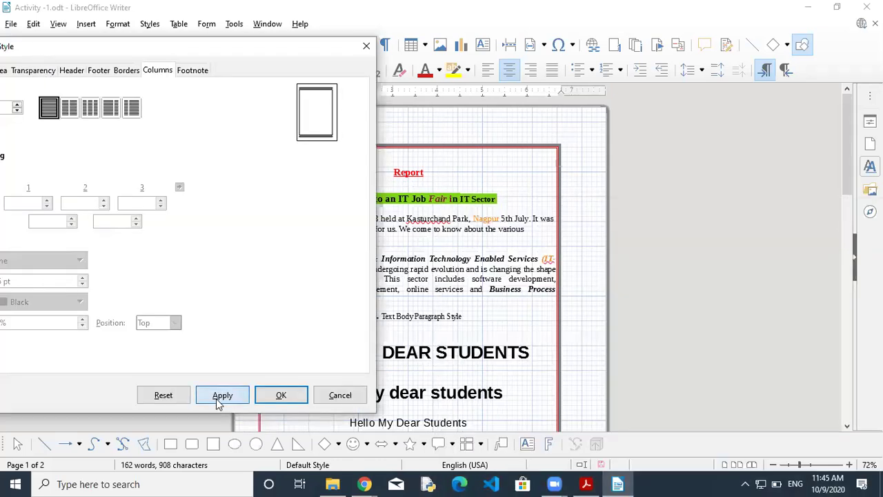
{"action": "left_click", "coordinate": [219, 398]}
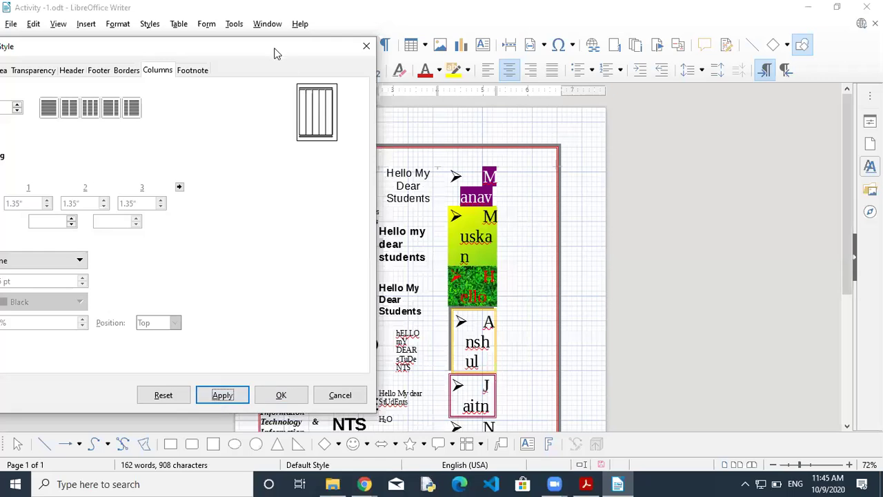
{"action": "left_click_drag", "start_coordinate": [274, 53], "coordinate": [372, 402]}
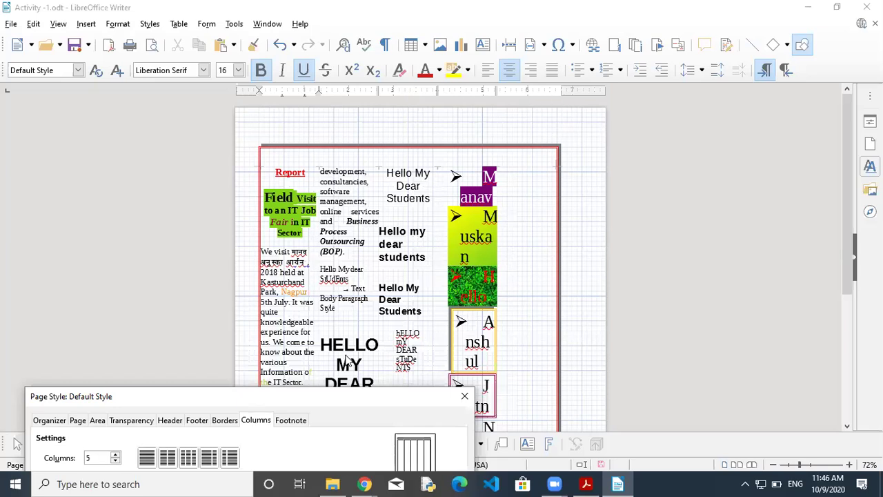
Step: Turn off AutoWidth to try widening the first column to 1.46" and narrowing it again, and turn AutoWidth back on
{"action": "left_click_drag", "start_coordinate": [275, 393], "coordinate": [288, 154]}
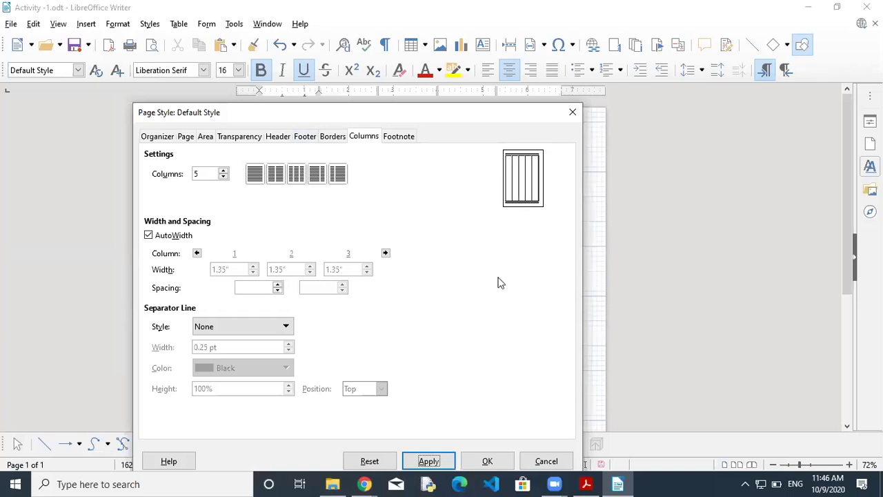
{"action": "left_click", "coordinate": [148, 236]}
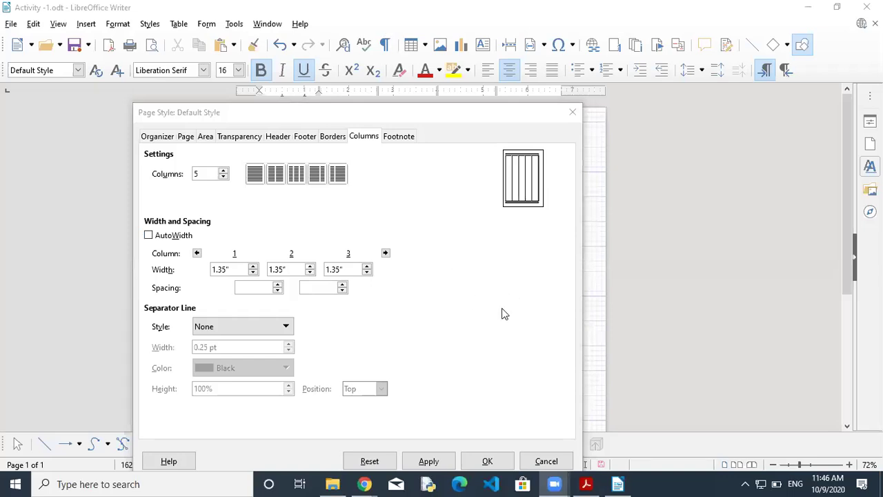
{"action": "left_click", "coordinate": [253, 267]}
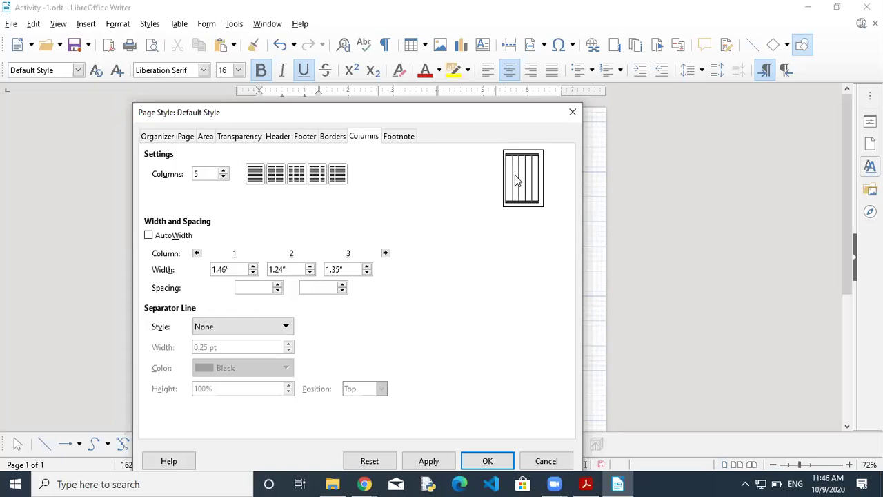
{"action": "left_click", "coordinate": [253, 268]}
{"action": "left_click", "coordinate": [253, 273]}
{"action": "left_click", "coordinate": [253, 273]}
{"action": "left_click", "coordinate": [253, 273]}
{"action": "left_click", "coordinate": [253, 272]}
{"action": "left_click", "coordinate": [149, 236]}
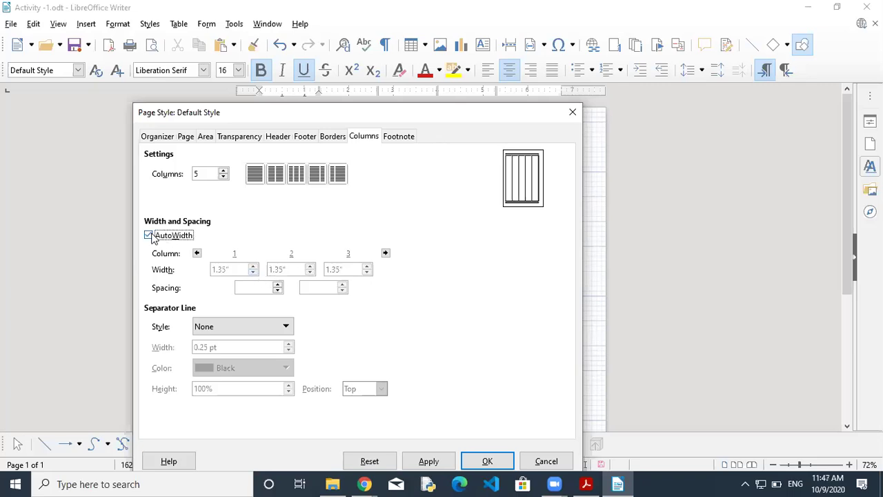
Step: Browse the width settings of all five columns, and try a larger spacing between the columns
{"action": "left_click", "coordinate": [386, 254]}
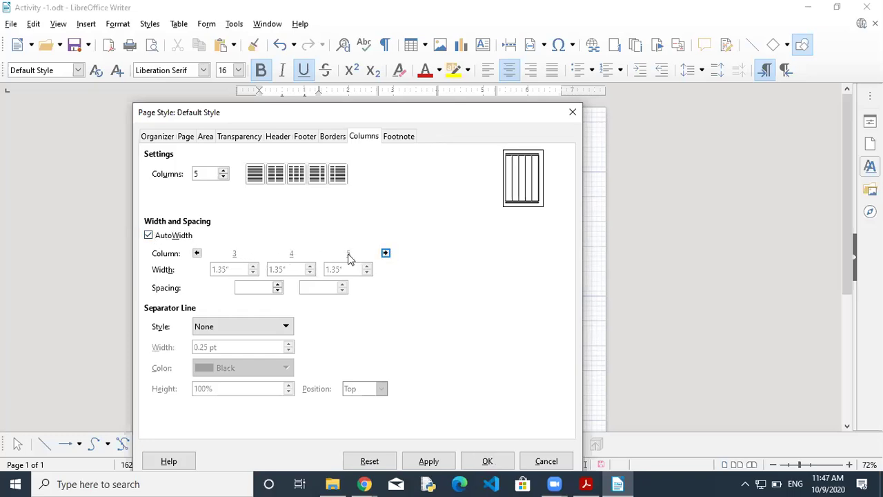
{"action": "left_click", "coordinate": [198, 254]}
{"action": "left_click", "coordinate": [197, 254]}
{"action": "left_click", "coordinate": [385, 253]}
{"action": "left_click", "coordinate": [197, 253]}
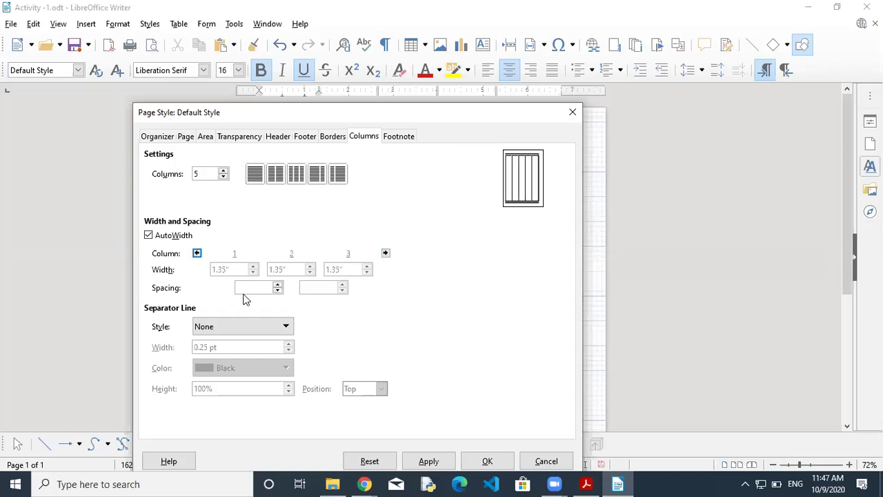
{"action": "left_click", "coordinate": [278, 285]}
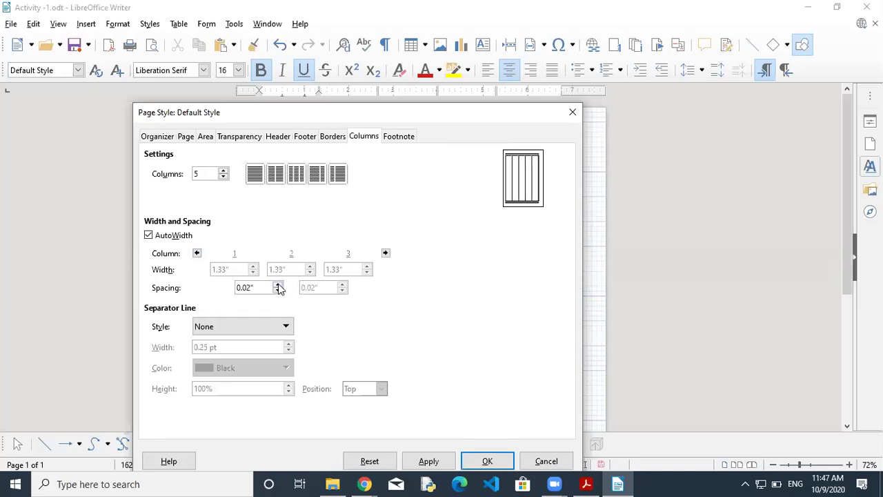
{"action": "left_click", "coordinate": [278, 285]}
Step: Apply two equal columns with 0.20" spacing to the page, and move the dialog away from the page text
{"action": "left_click", "coordinate": [277, 176]}
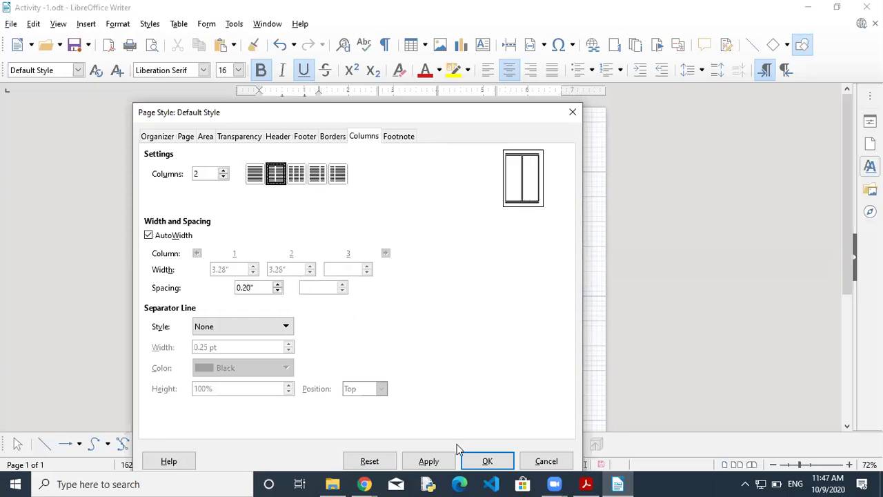
{"action": "left_click", "coordinate": [427, 461]}
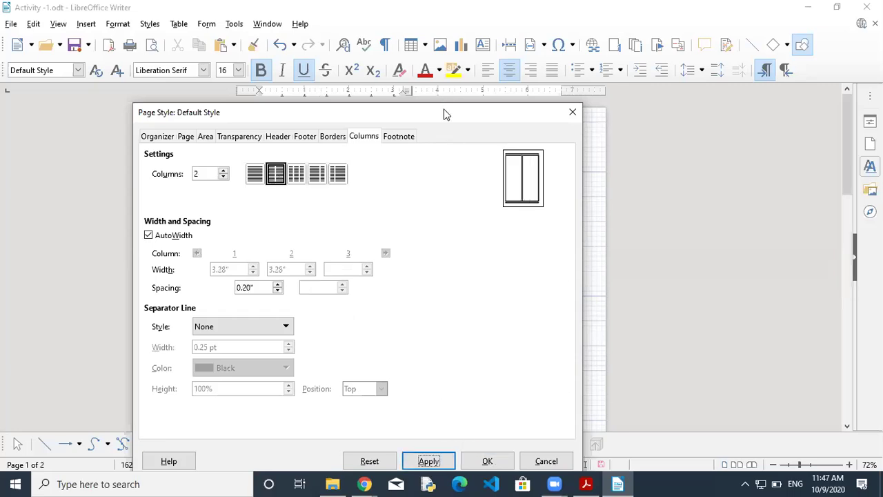
{"action": "left_click_drag", "start_coordinate": [453, 123], "coordinate": [863, 167]}
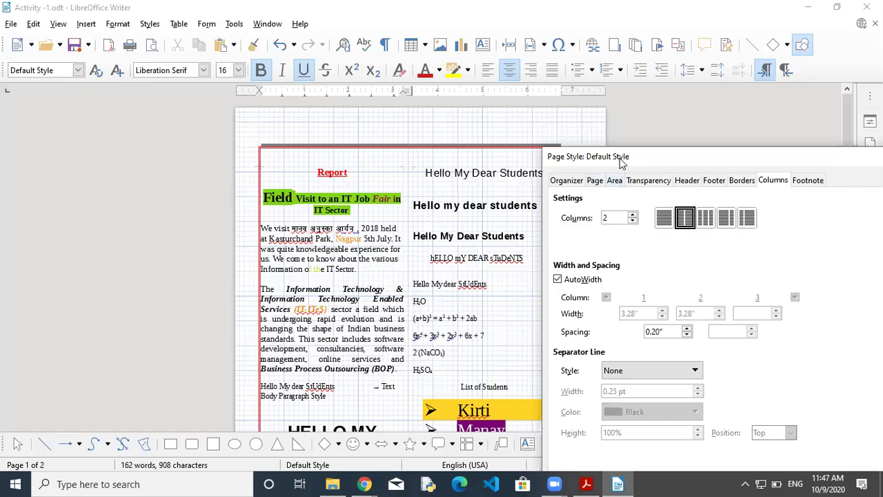
Step: Apply a spacing of 0.54" between the two page columns
{"action": "left_click", "coordinate": [650, 242]}
{"action": "left_click", "coordinate": [651, 242]}
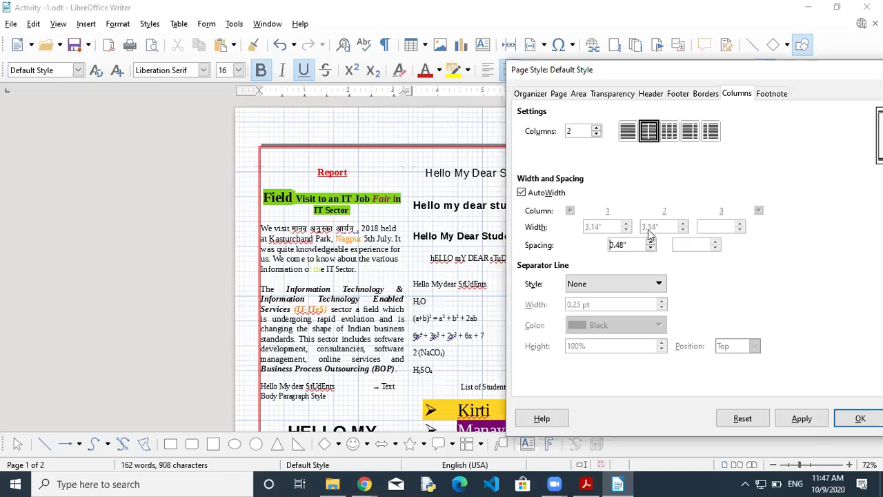
{"action": "left_click", "coordinate": [651, 242]}
{"action": "left_click", "coordinate": [650, 242]}
{"action": "left_click", "coordinate": [650, 242]}
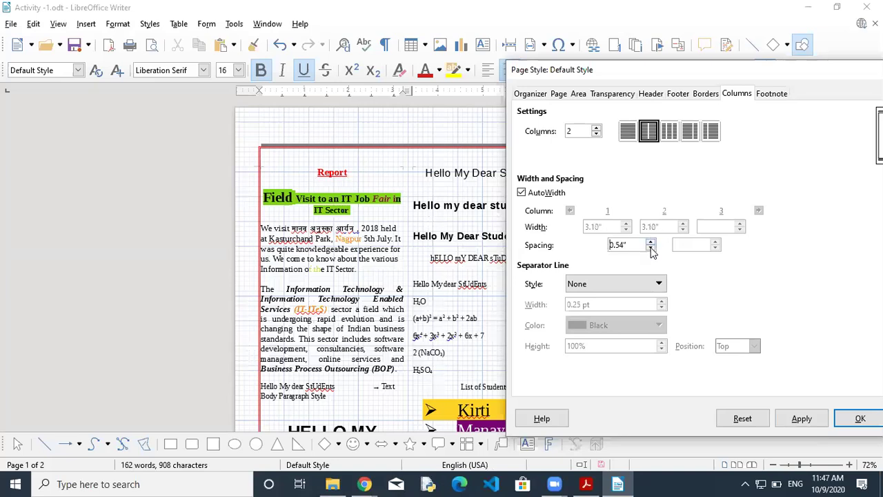
{"action": "left_click", "coordinate": [802, 419]}
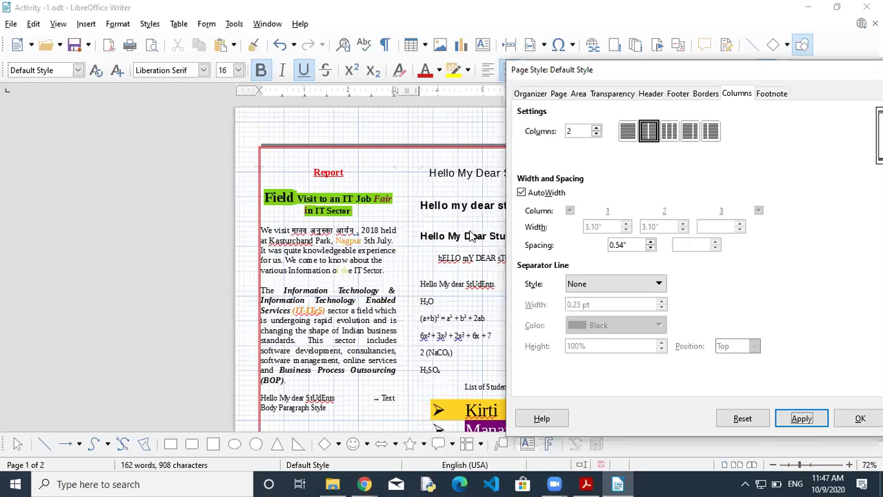
Step: Set the spacing between the two columns to 0 and apply it to the page
{"action": "key", "text": "Tab"}
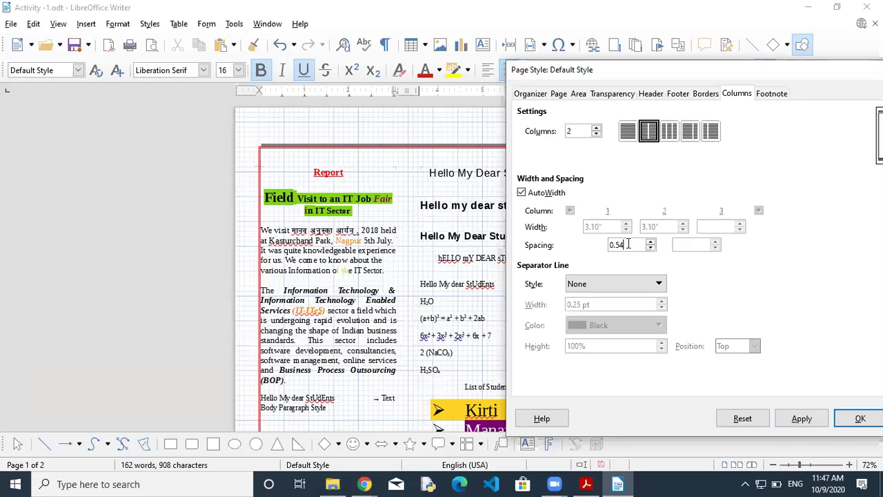
{"action": "type", "text": "0"}
{"action": "left_click", "coordinate": [796, 418]}
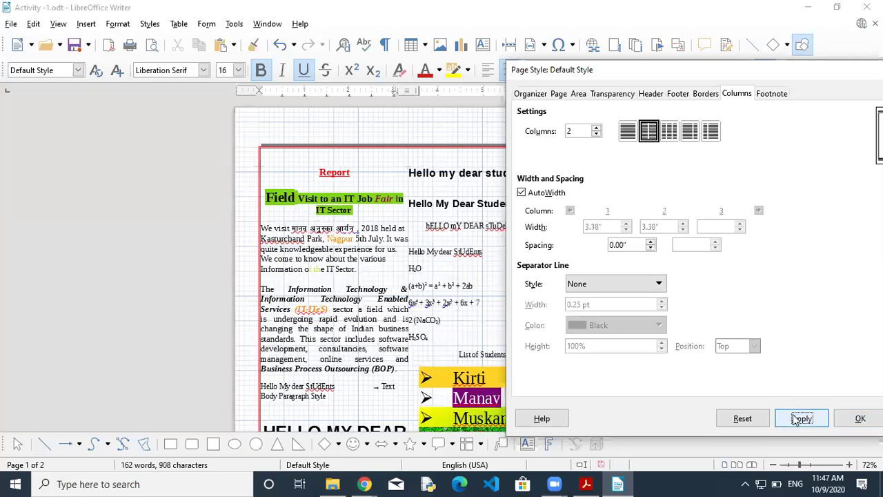
Step: Increase the column spacing in stages through 0.04" and 0.12" to 0.16", applying each value to the page
{"action": "left_click", "coordinate": [650, 242]}
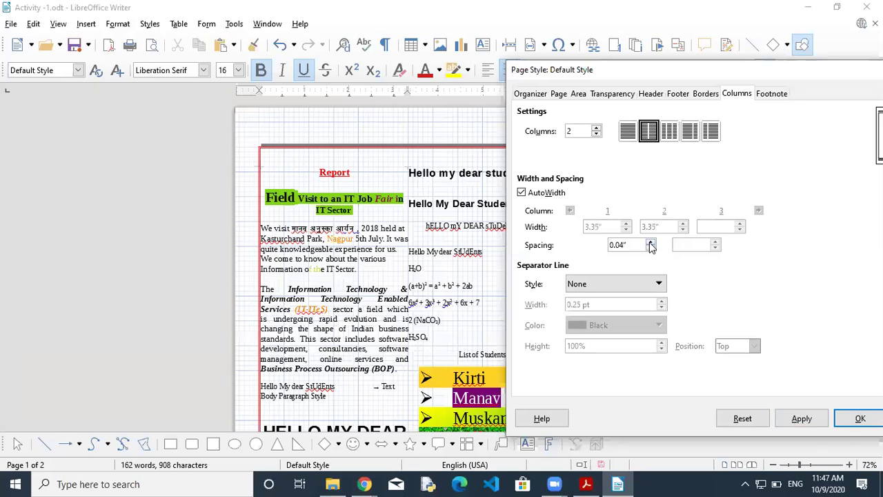
{"action": "left_click", "coordinate": [799, 418]}
{"action": "left_click", "coordinate": [653, 246]}
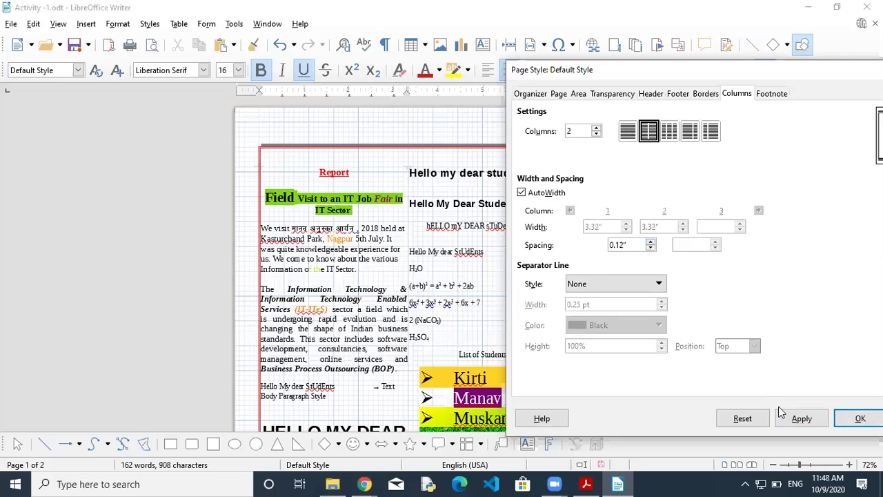
{"action": "left_click", "coordinate": [798, 418]}
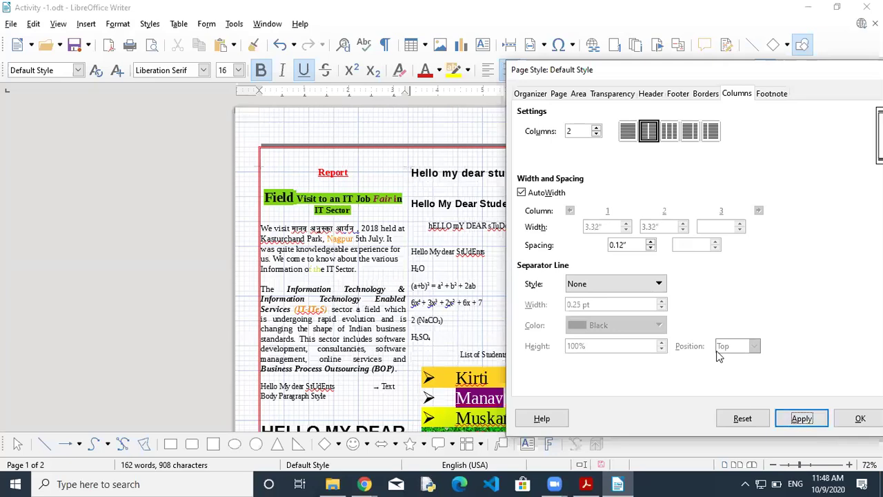
{"action": "left_click", "coordinate": [651, 244]}
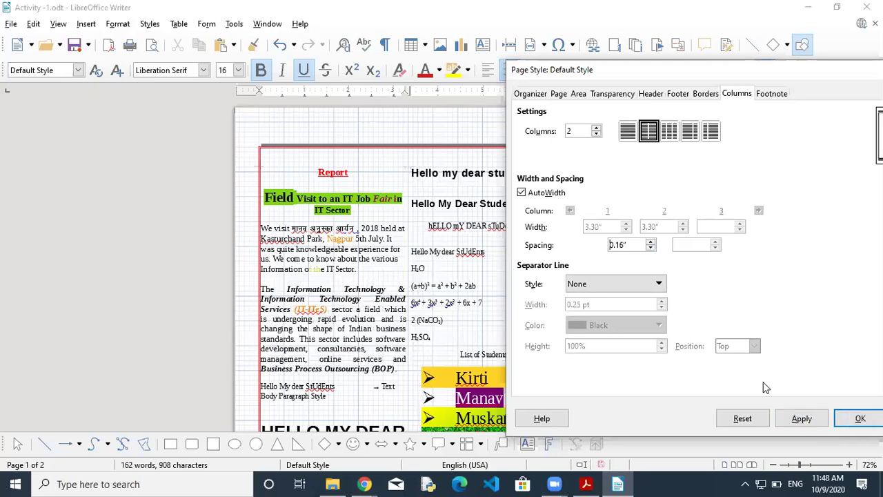
{"action": "left_click", "coordinate": [799, 420]}
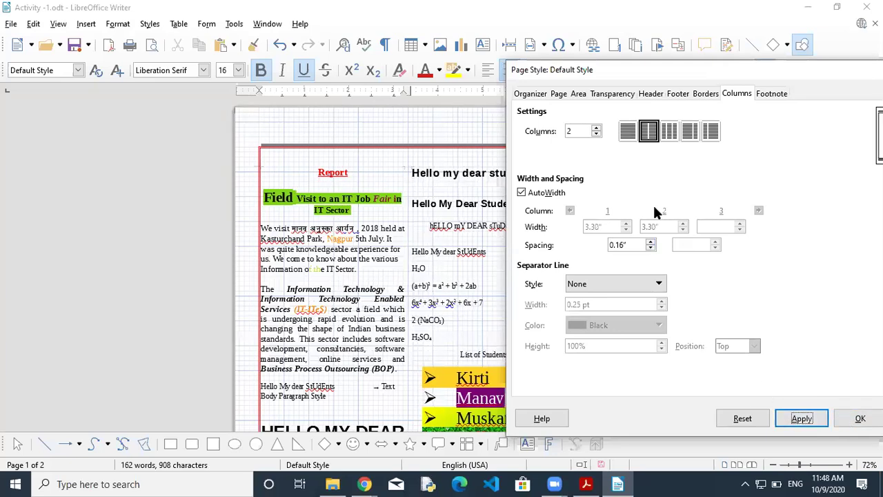
Step: Apply the three-column preset to the page, and return to two equal columns with 0.20" spacing
{"action": "left_click", "coordinate": [669, 131]}
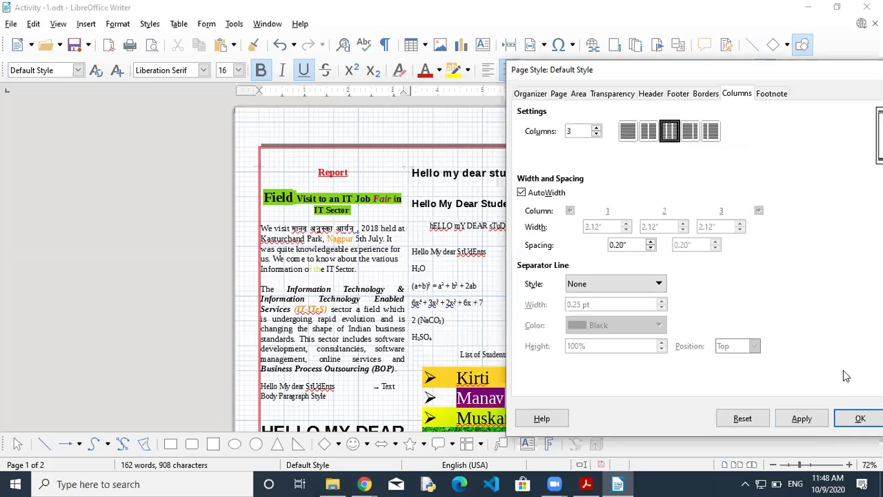
{"action": "left_click", "coordinate": [800, 418]}
{"action": "left_click", "coordinate": [647, 134]}
{"action": "left_click", "coordinate": [816, 422]}
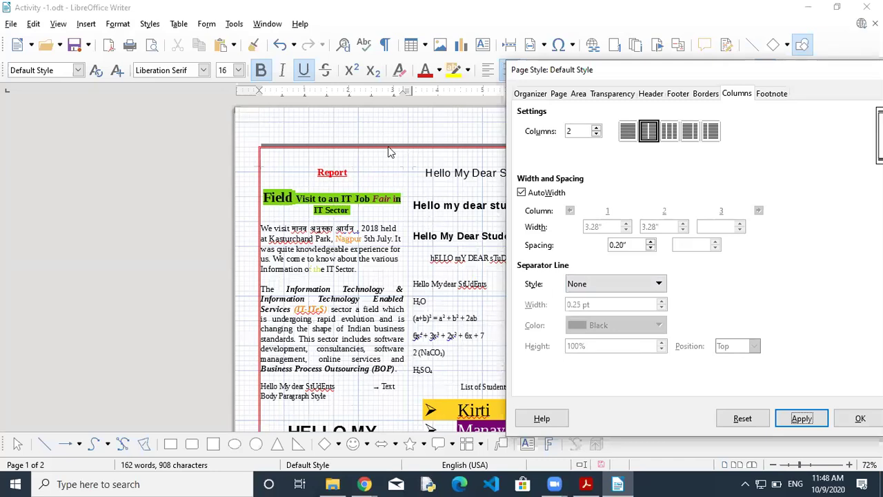
Step: Apply a solid separator line between the two columns, and shift the dialog further off the page text
{"action": "left_click", "coordinate": [655, 283]}
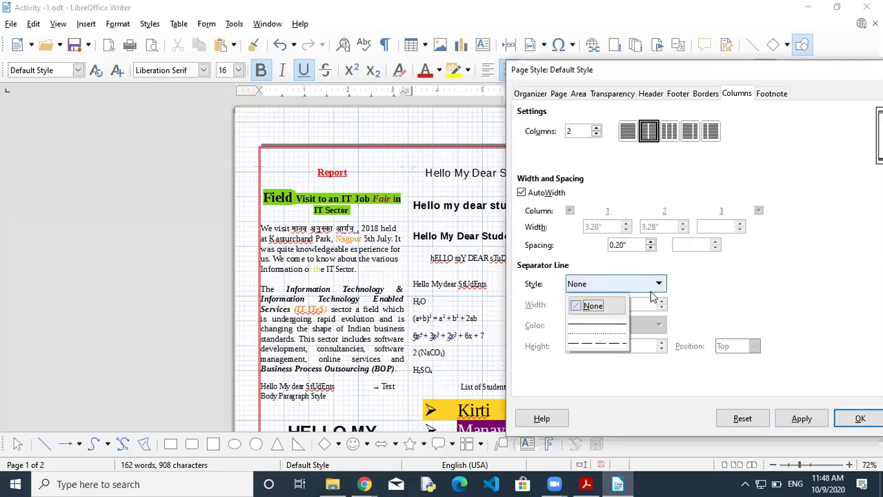
{"action": "left_click", "coordinate": [612, 322]}
{"action": "left_click", "coordinate": [801, 418]}
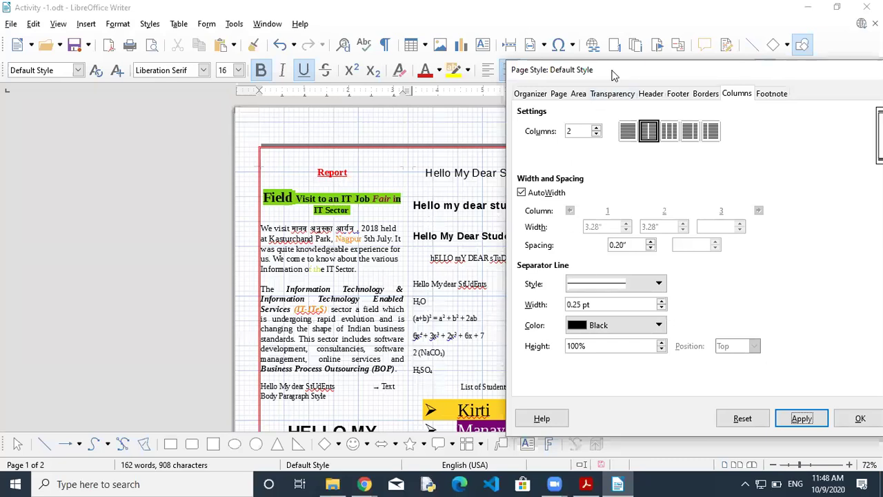
{"action": "left_click_drag", "start_coordinate": [613, 76], "coordinate": [620, 78]}
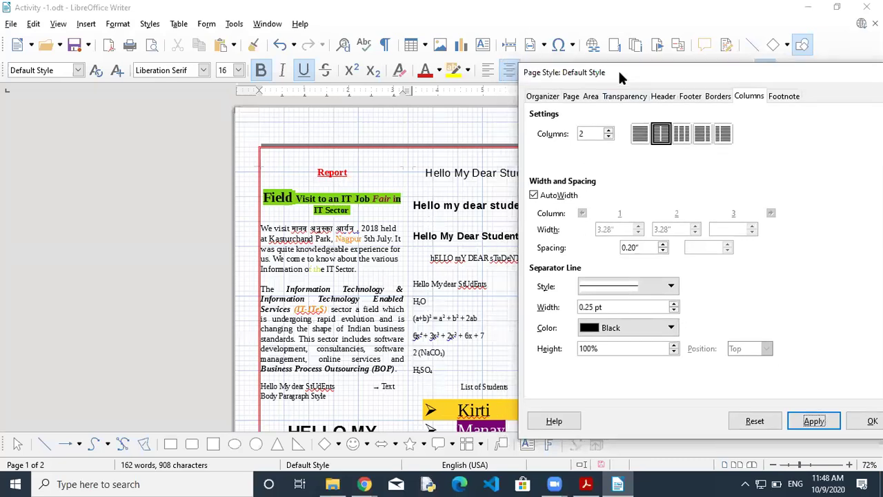
Step: Change the column separator line's color to red and apply it
{"action": "left_click", "coordinate": [671, 329]}
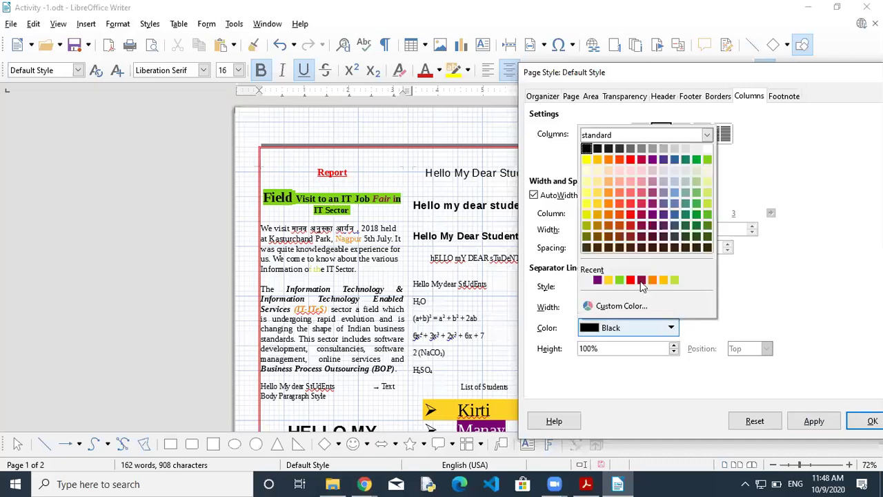
{"action": "left_click", "coordinate": [630, 280]}
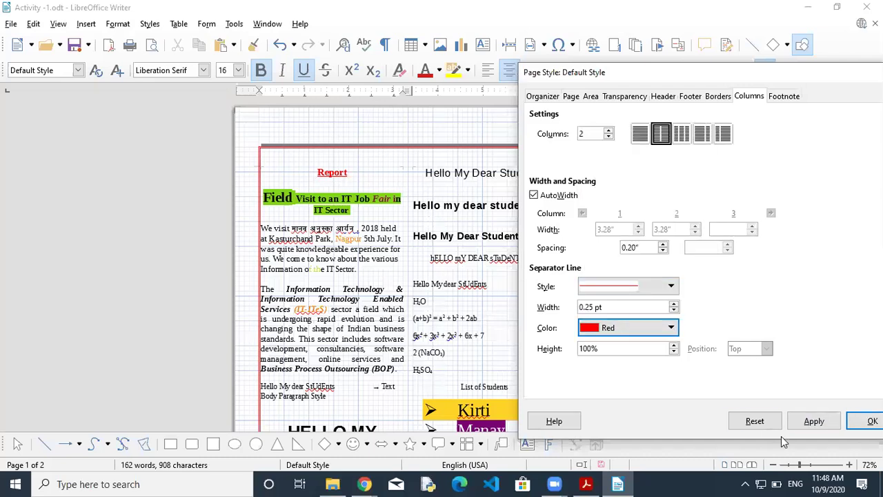
{"action": "left_click", "coordinate": [809, 423]}
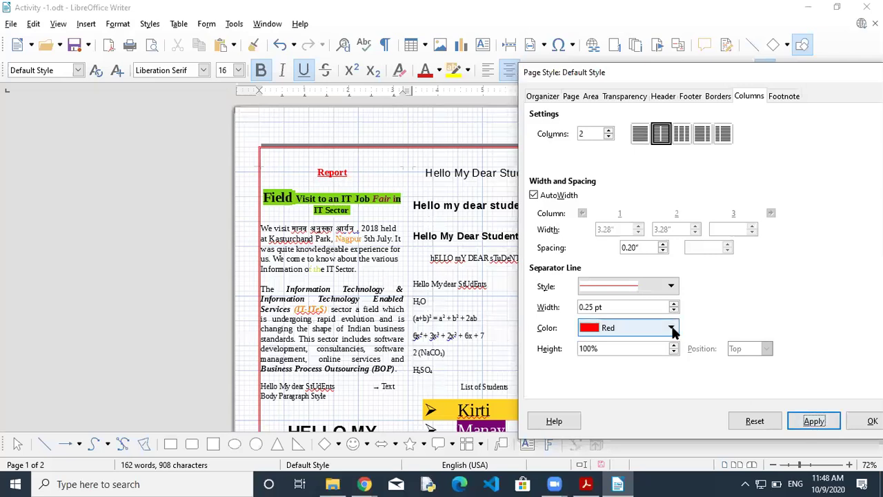
Step: Switch the separator line to the dashed style, apply it, and close the page style dialog
{"action": "left_click", "coordinate": [671, 287]}
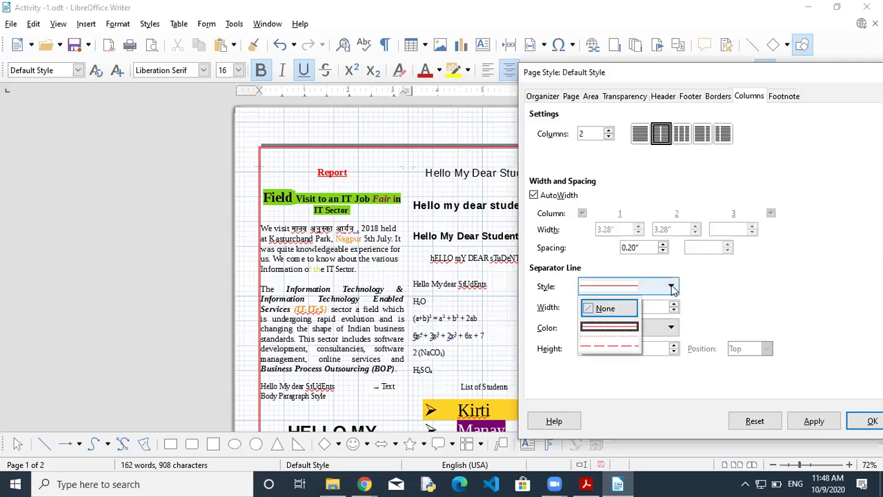
{"action": "left_click", "coordinate": [613, 344]}
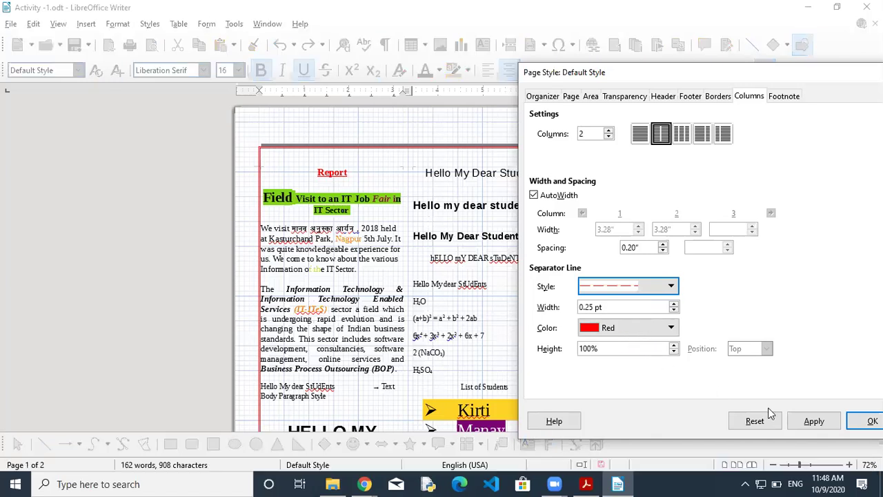
{"action": "left_click", "coordinate": [813, 422]}
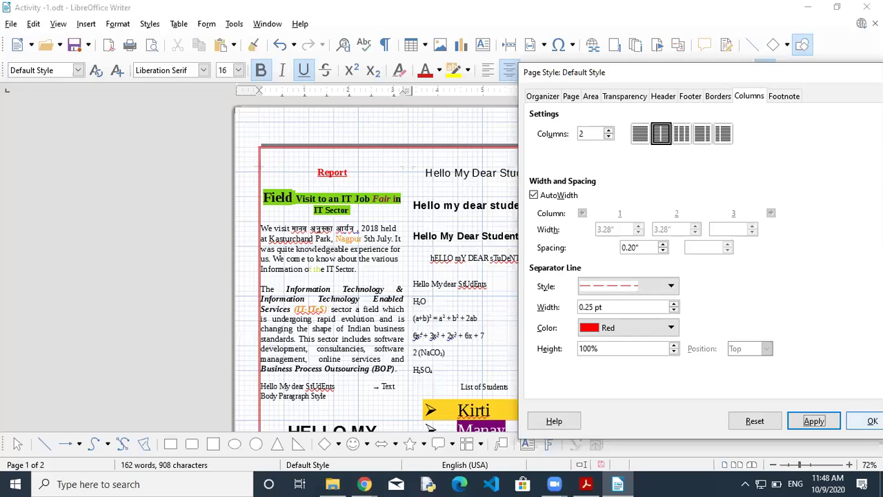
{"action": "left_click", "coordinate": [872, 420]}
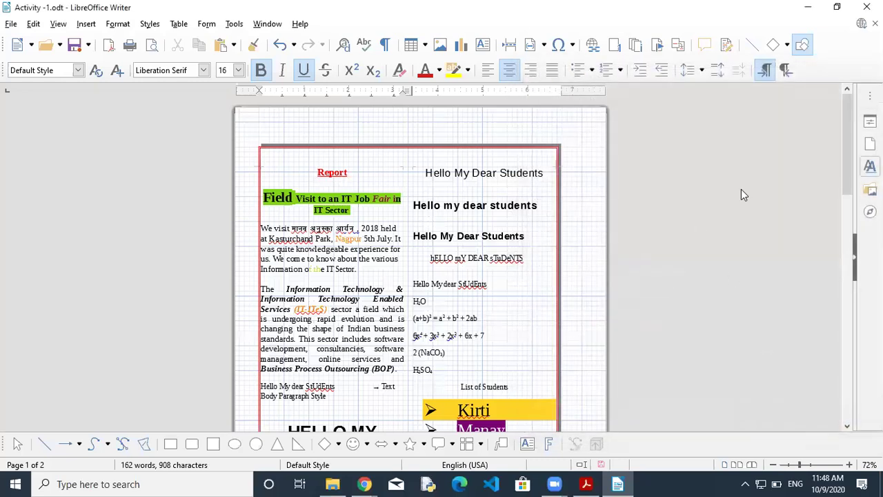
Step: Reopen the page style and remove the page background by setting its area fill to None
{"action": "left_click_drag", "start_coordinate": [849, 170], "coordinate": [846, 110]}
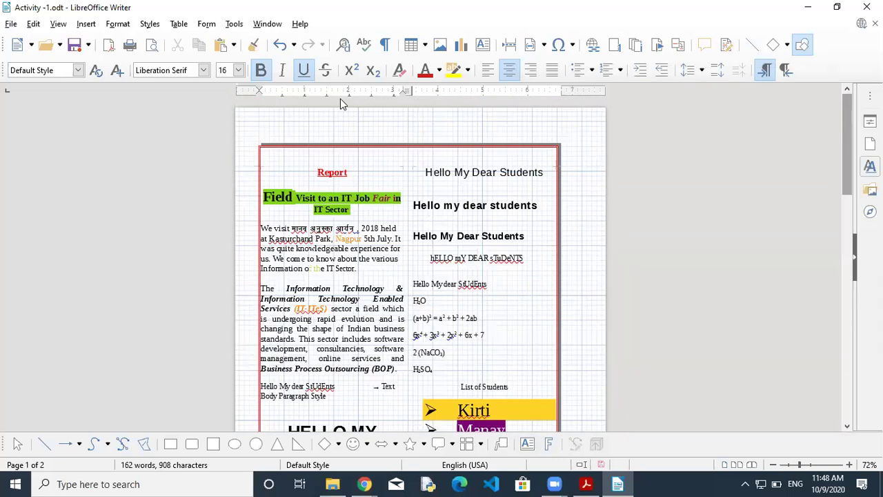
{"action": "left_click", "coordinate": [118, 23]}
{"action": "left_click", "coordinate": [179, 199]}
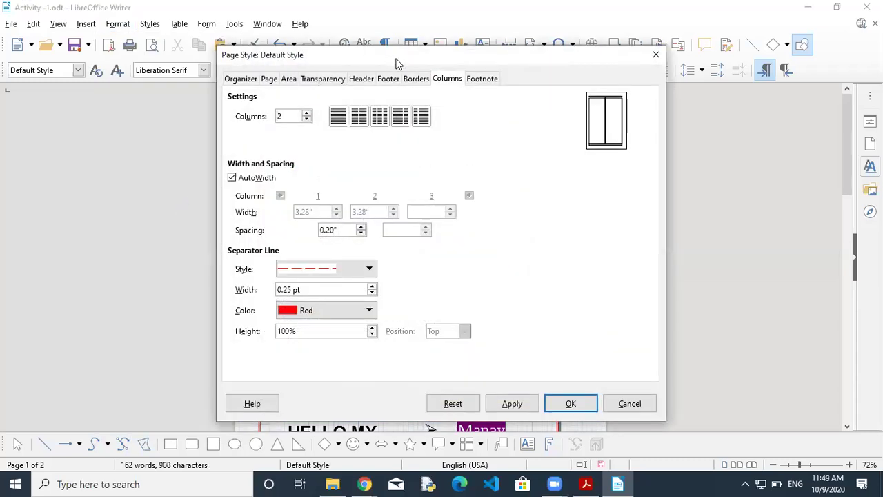
{"action": "left_click_drag", "start_coordinate": [396, 63], "coordinate": [625, 72]}
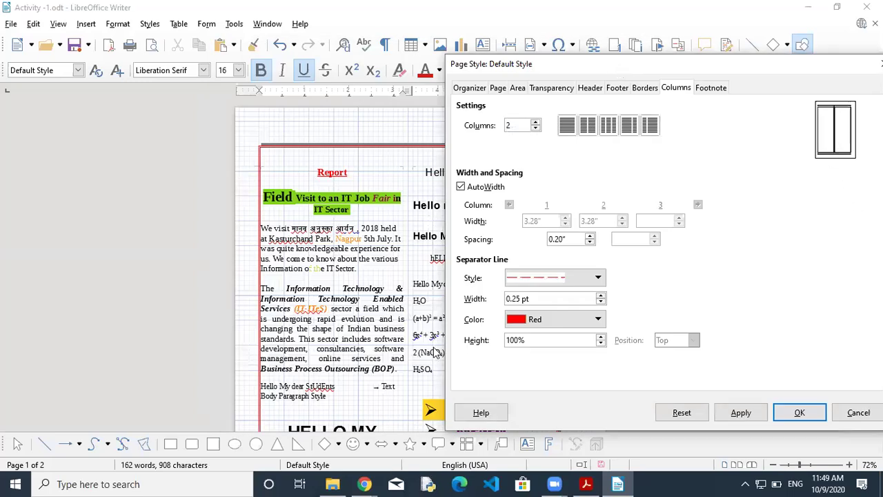
{"action": "left_click", "coordinate": [517, 88]}
{"action": "left_click", "coordinate": [517, 111]}
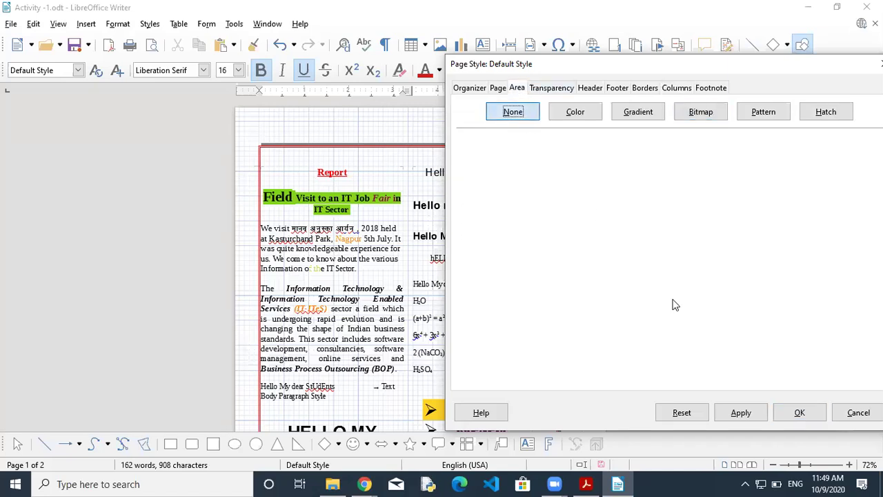
{"action": "left_click", "coordinate": [798, 412]}
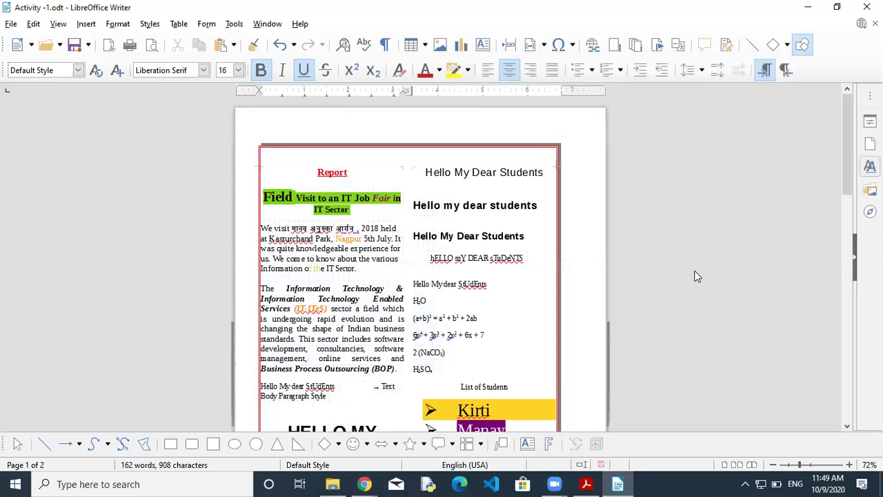
Step: Look over the formatted page, and switch to Adobe Acrobat Reader to read the textbook section on inserting a page break
{"action": "left_click", "coordinate": [572, 177]}
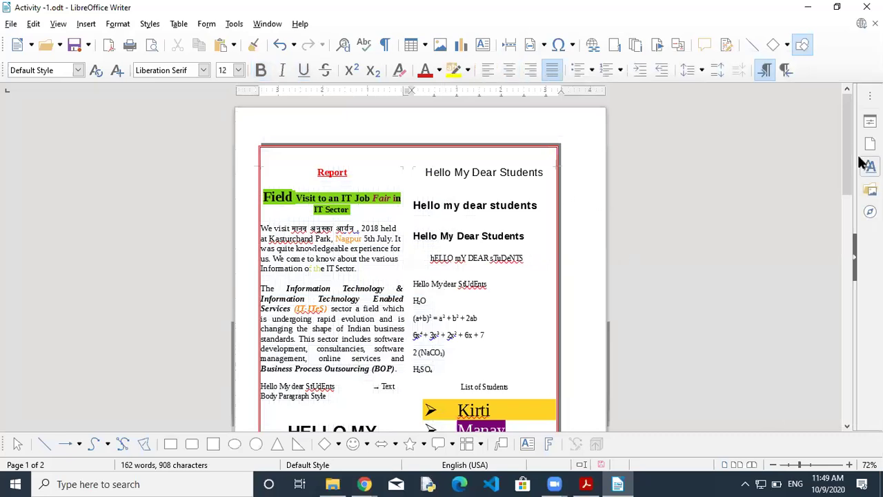
{"action": "scroll", "coordinate": [850, 162], "scroll_direction": "down", "scroll_amount": 2}
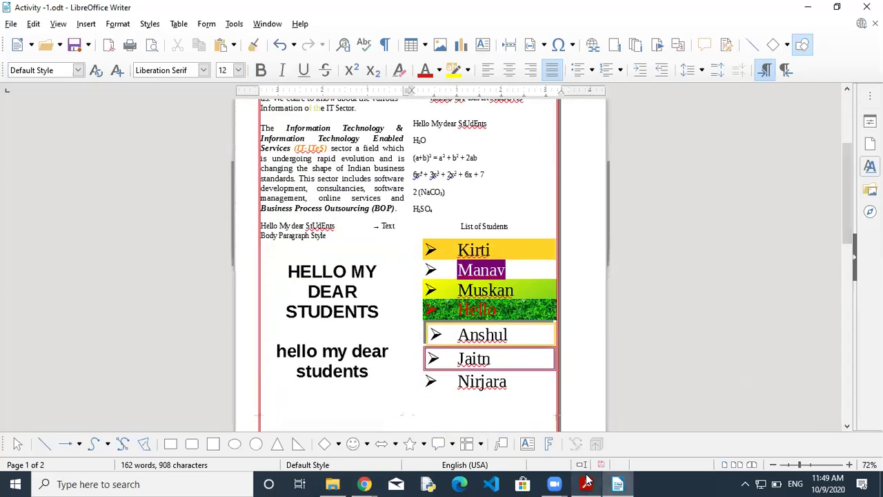
{"action": "left_click", "coordinate": [586, 483]}
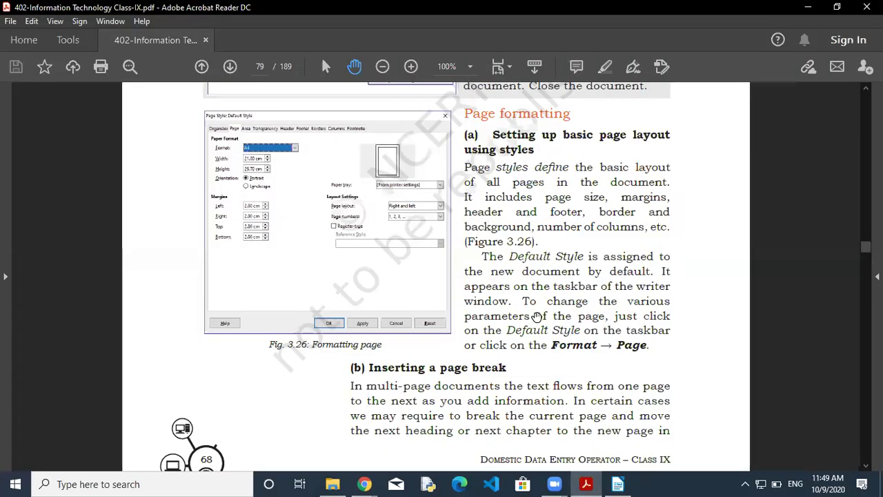
{"action": "scroll", "coordinate": [545, 324], "scroll_direction": "down", "scroll_amount": 3}
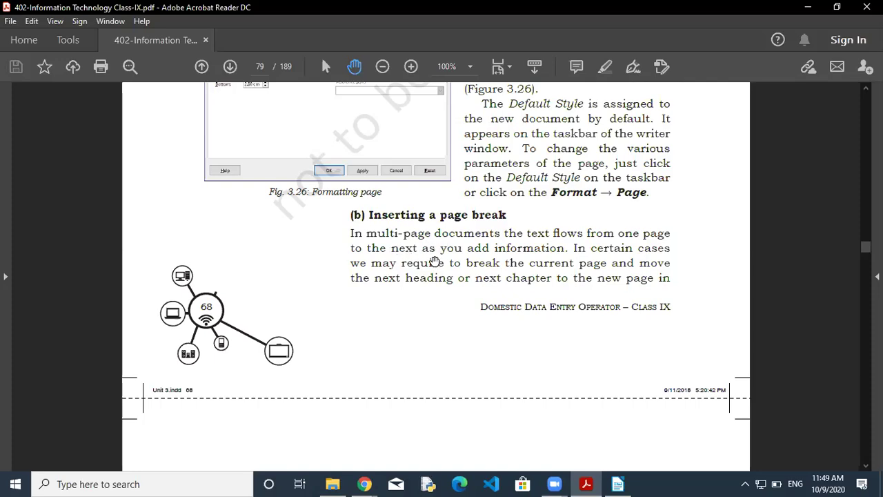
Step: Switch back to LibreOffice Writer and set the Default Style page layout to a single column
{"action": "left_click", "coordinate": [614, 481]}
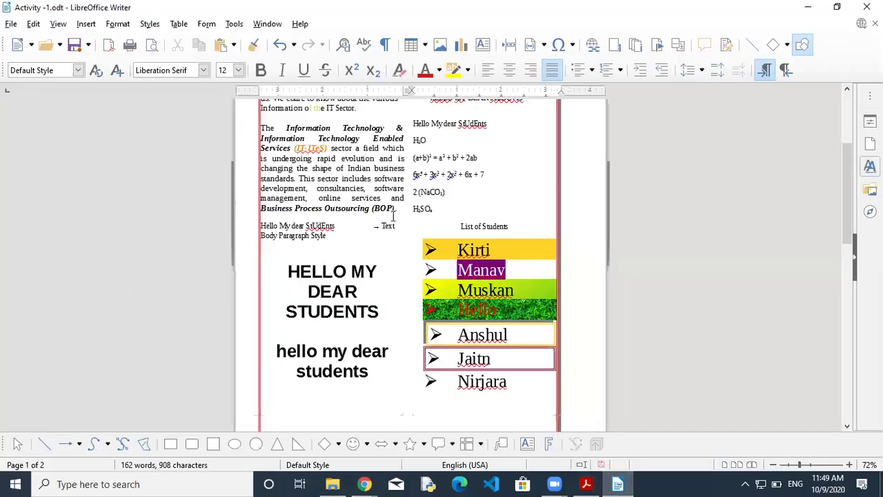
{"action": "left_click", "coordinate": [125, 26]}
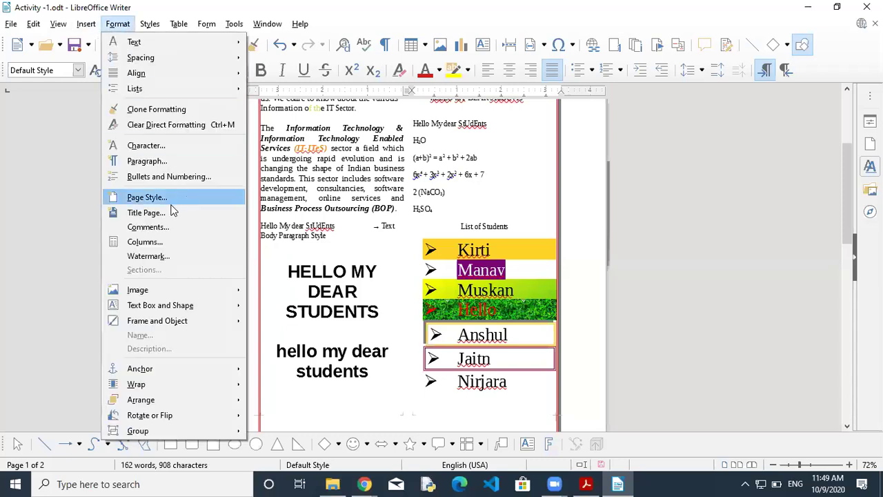
{"action": "key", "text": "Escape"}
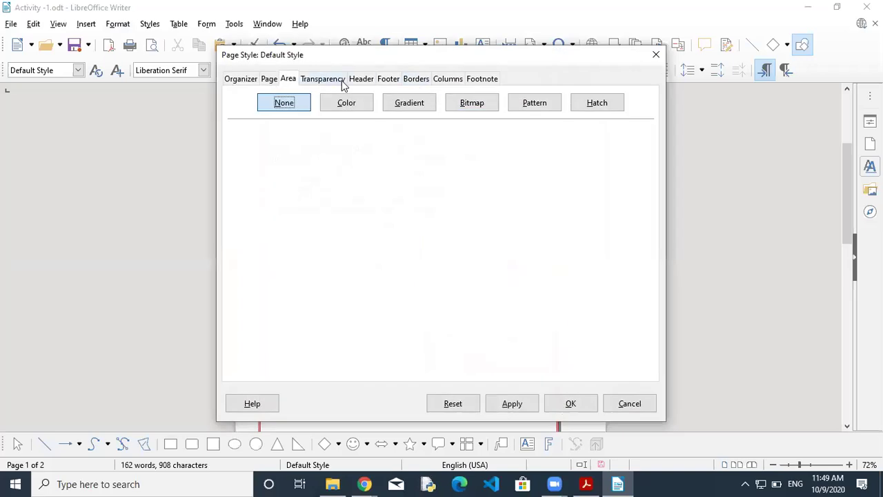
{"action": "left_click", "coordinate": [448, 79]}
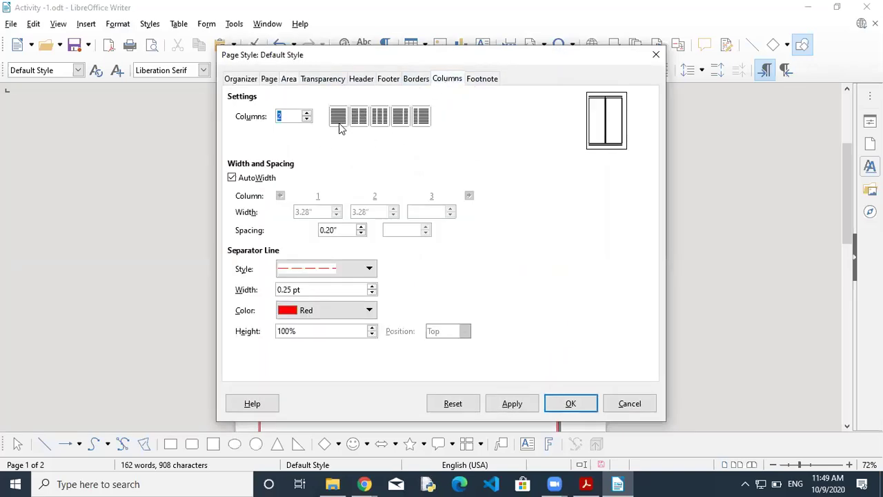
{"action": "left_click", "coordinate": [339, 123]}
{"action": "left_click", "coordinate": [525, 403]}
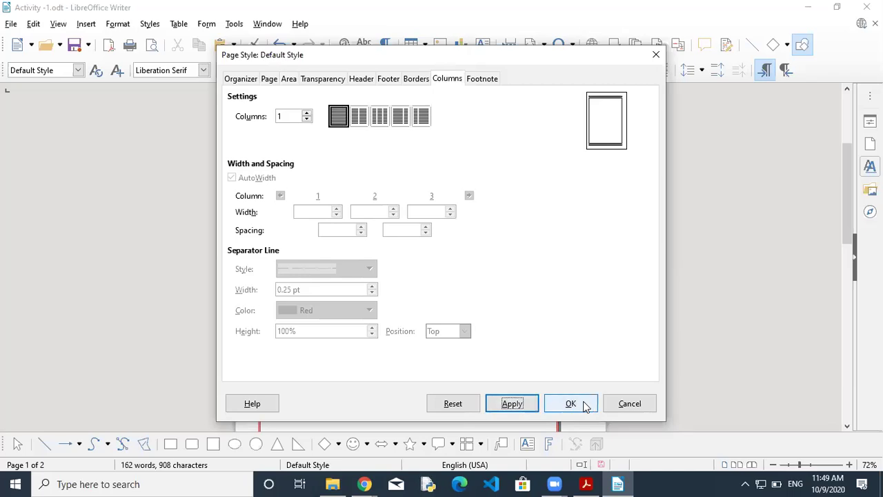
{"action": "left_click", "coordinate": [583, 406]}
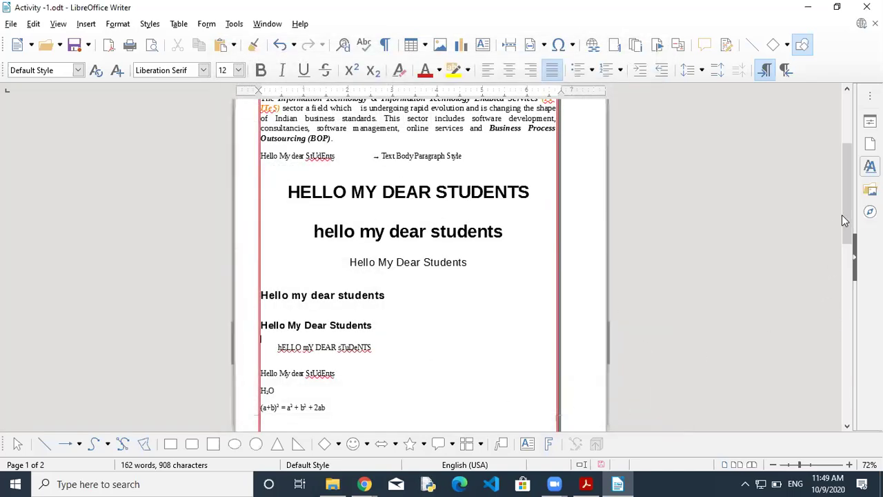
{"action": "left_click_drag", "start_coordinate": [844, 214], "coordinate": [844, 165]}
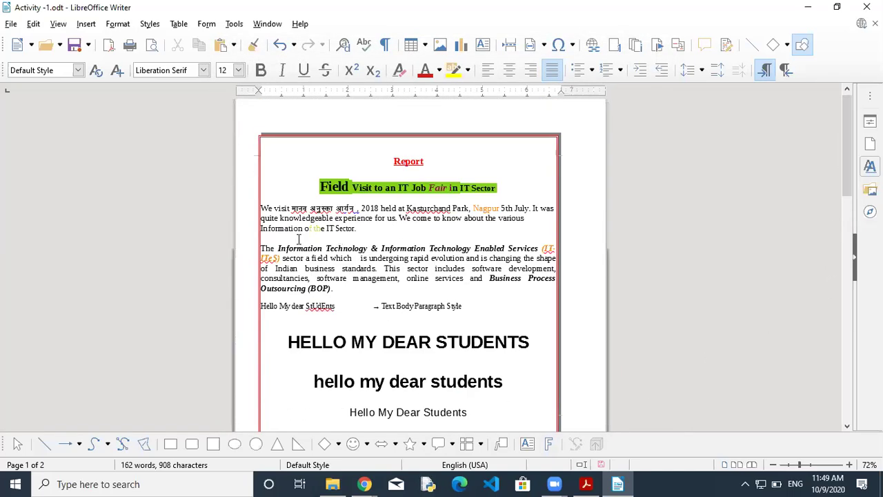
Step: Switch to Adobe Acrobat Reader and read the textbook section on inserting page breaks and manual breaks
{"action": "left_click", "coordinate": [586, 483]}
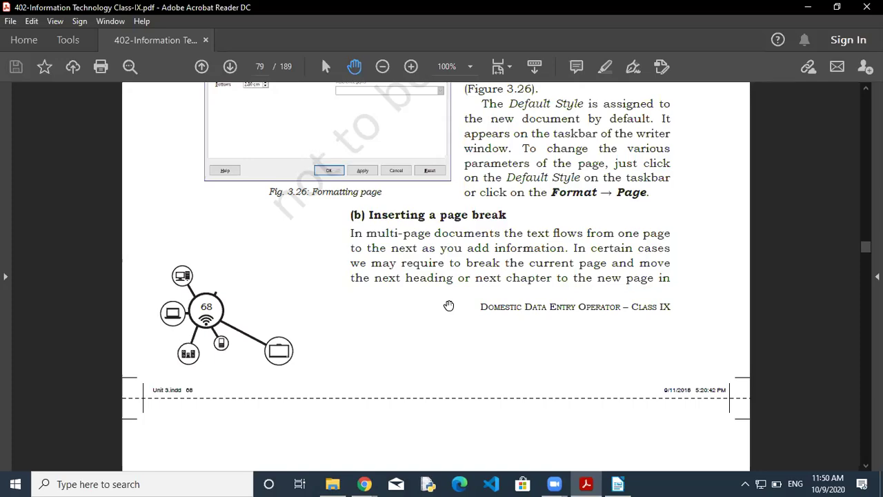
{"action": "left_click_drag", "start_coordinate": [458, 325], "coordinate": [439, 140]}
{"action": "scroll", "coordinate": [430, 272], "scroll_direction": "down", "scroll_amount": 2}
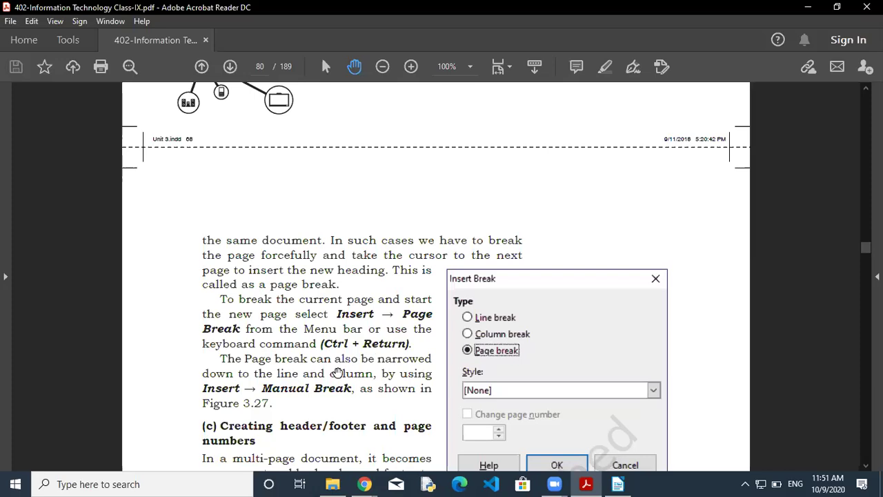
{"action": "left_click_drag", "start_coordinate": [376, 378], "coordinate": [379, 313]}
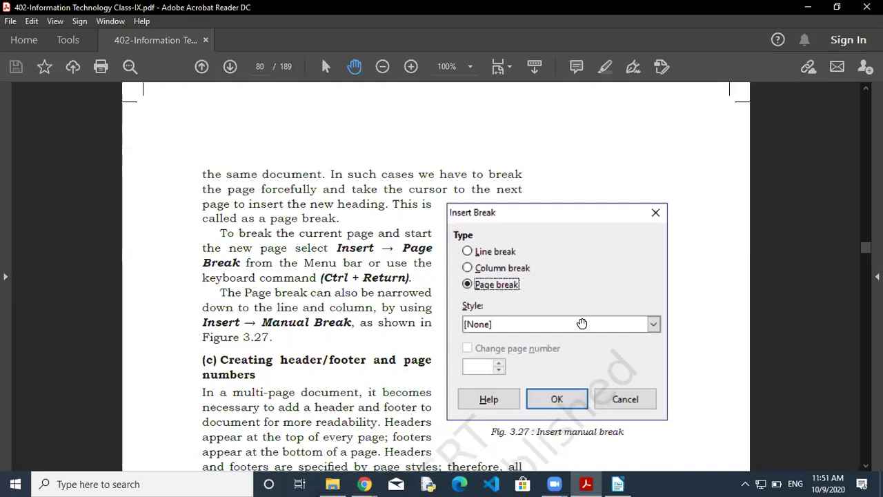
{"action": "mouse_move", "coordinate": [588, 484]}
Step: Return to LibreOffice Writer, insert a page break at the blank line above the Information Technology paragraph, and undo it
{"action": "left_click", "coordinate": [616, 482]}
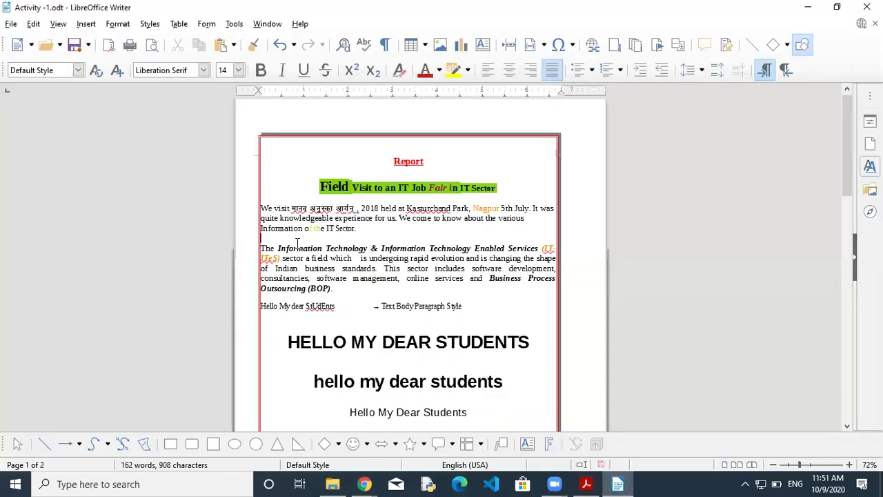
{"action": "left_click_drag", "start_coordinate": [275, 248], "coordinate": [522, 268]}
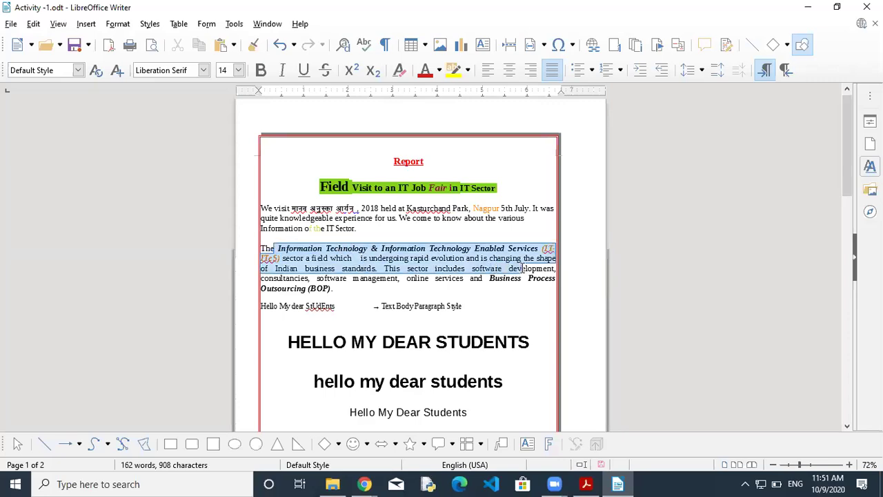
{"action": "left_click", "coordinate": [848, 467]}
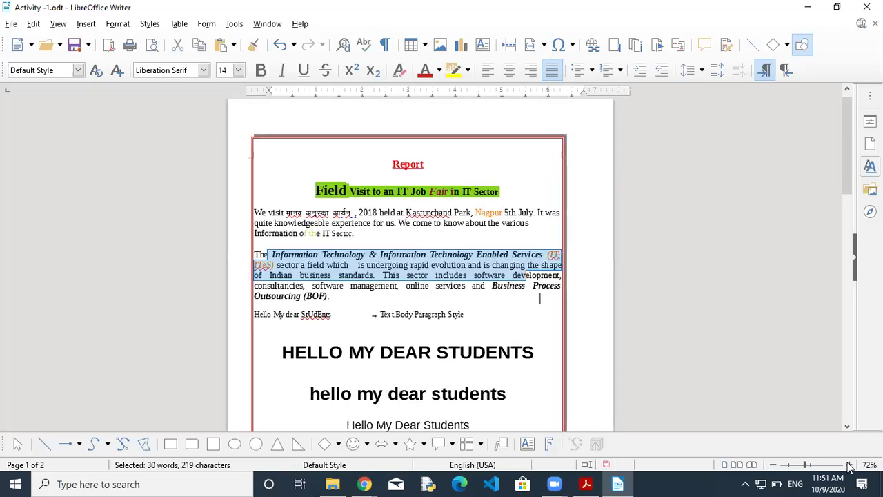
{"action": "left_click", "coordinate": [848, 467]}
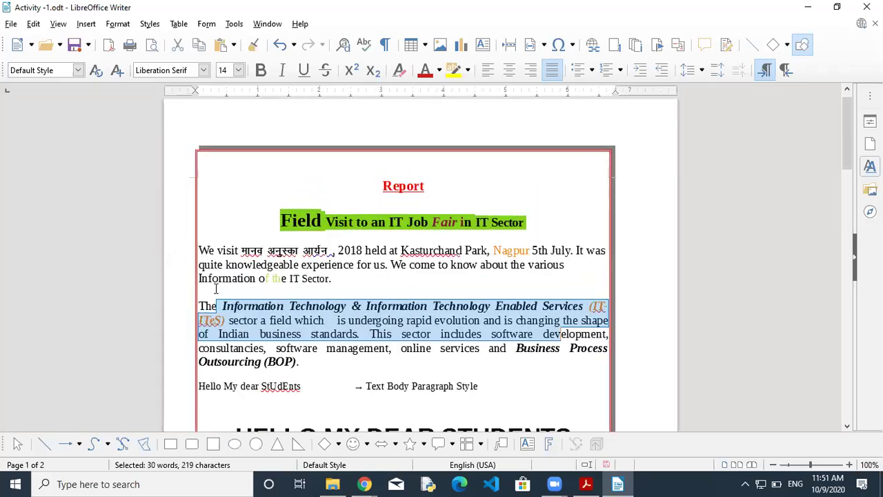
{"action": "left_click", "coordinate": [210, 291]}
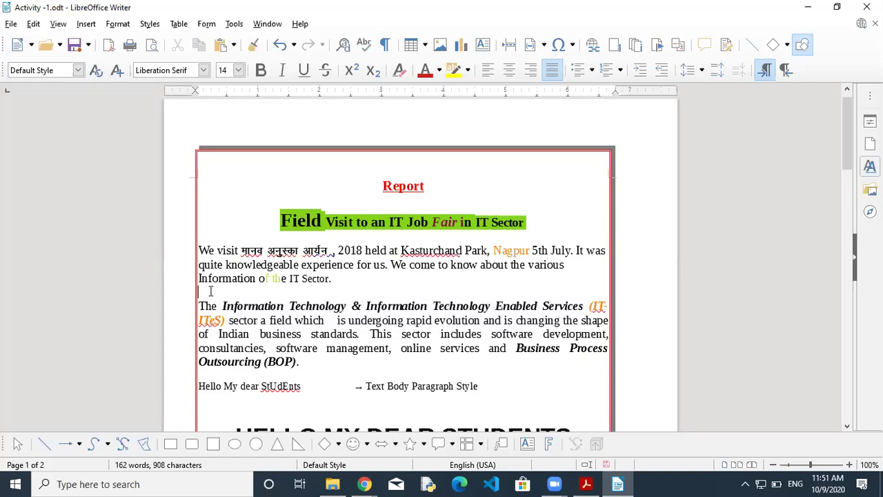
{"action": "key", "text": "ctrl+Return"}
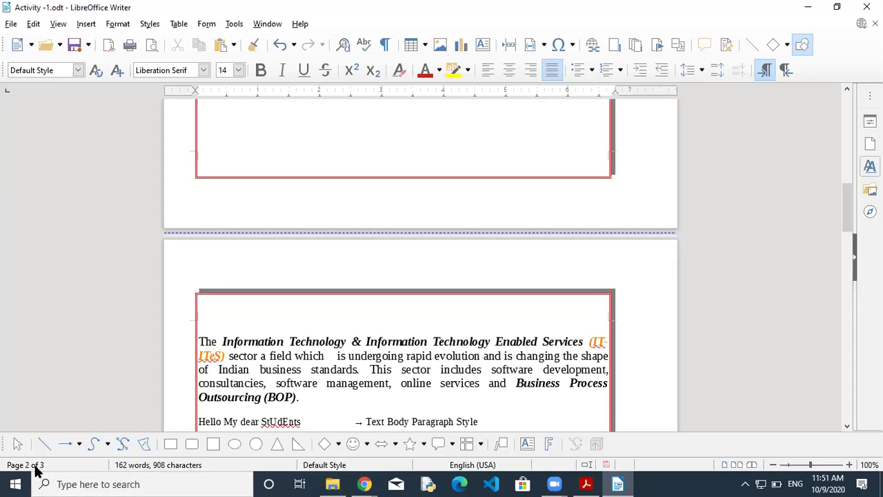
{"action": "key", "text": "ctrl+z"}
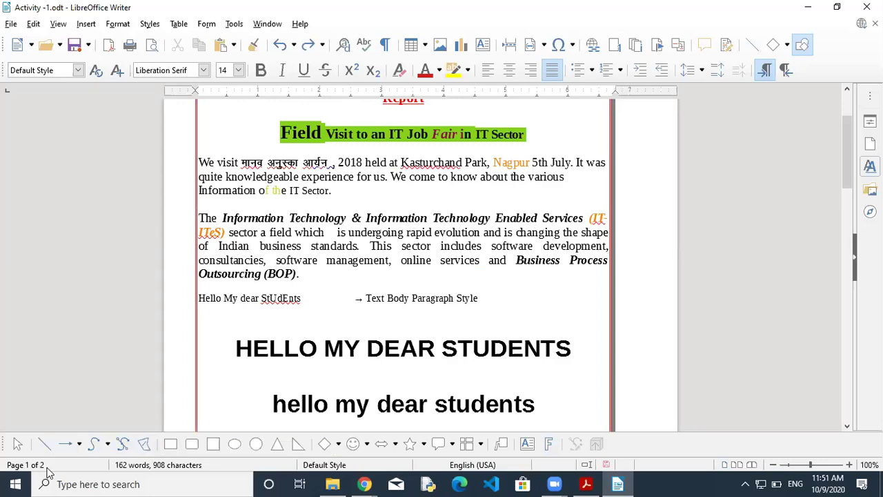
{"action": "left_click", "coordinate": [3, 471]}
{"action": "left_click", "coordinate": [437, 227]}
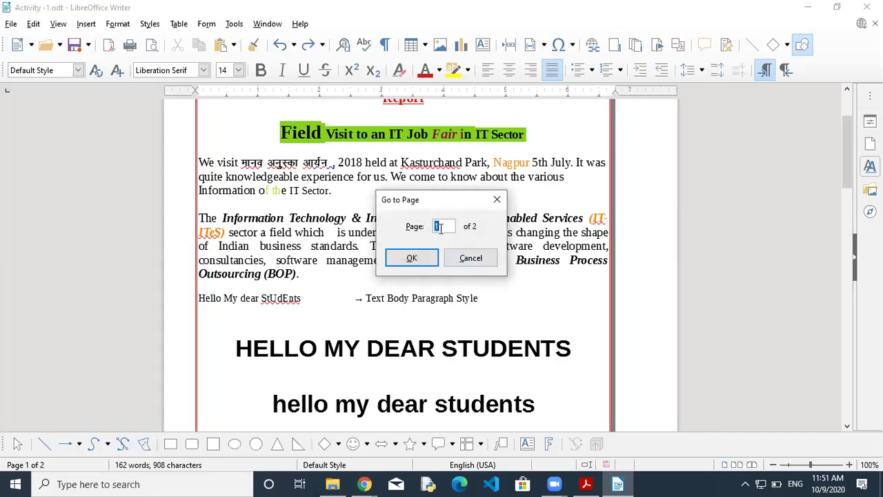
{"action": "left_click", "coordinate": [469, 258]}
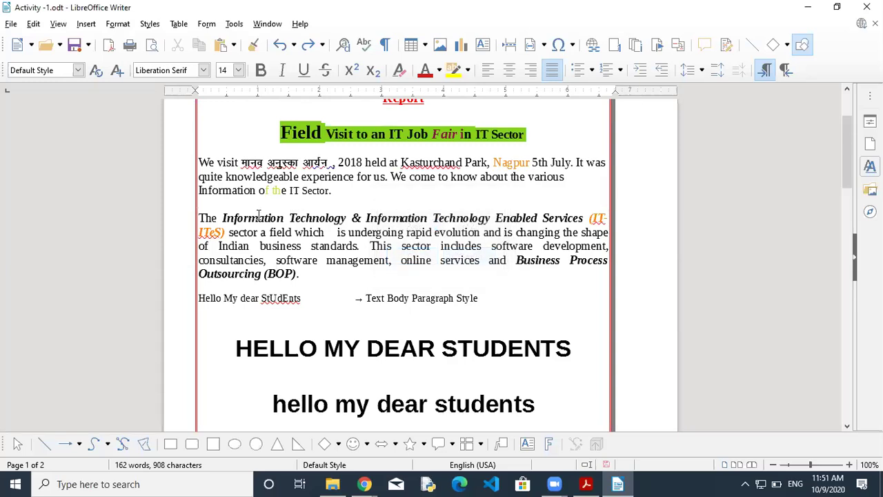
Step: Insert a page break directly before the word "The" in the Information Technology paragraph, check the page position, and remove the break
{"action": "key", "text": "ctrl+Return"}
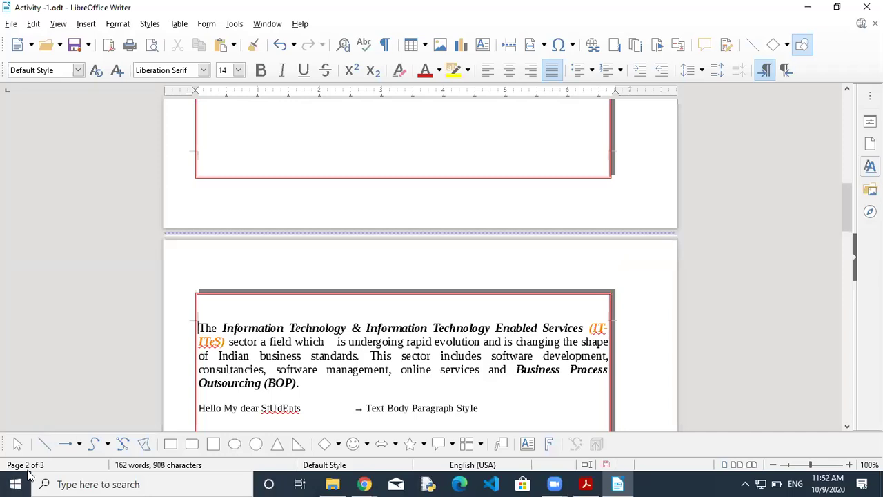
{"action": "left_click", "coordinate": [16, 466]}
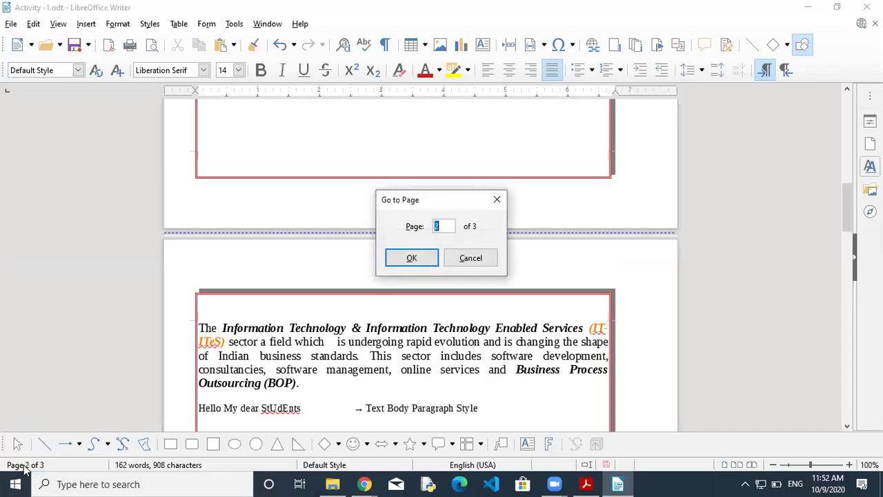
{"action": "left_click", "coordinate": [473, 259]}
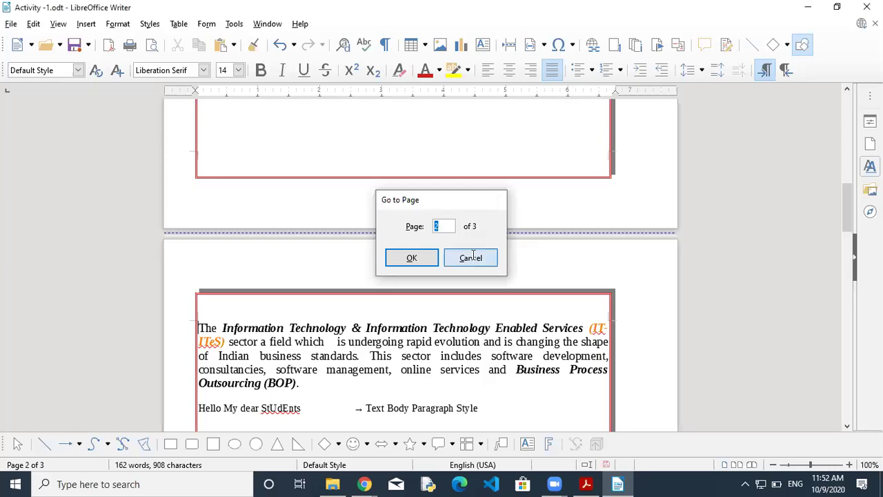
{"action": "key", "text": "BackSpace"}
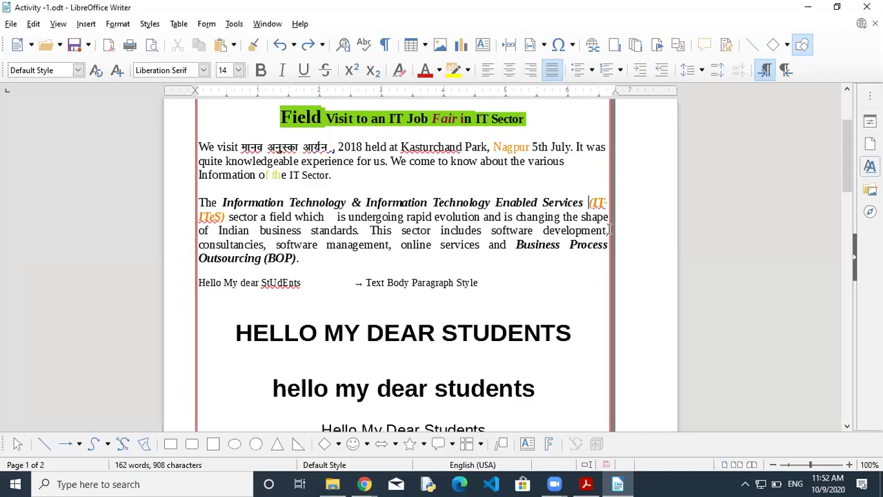
Step: Insert a page break before "(IT-ITeS)", inspect the first page with formatting marks shown and hidden, and undo the break
{"action": "left_click", "coordinate": [590, 202]}
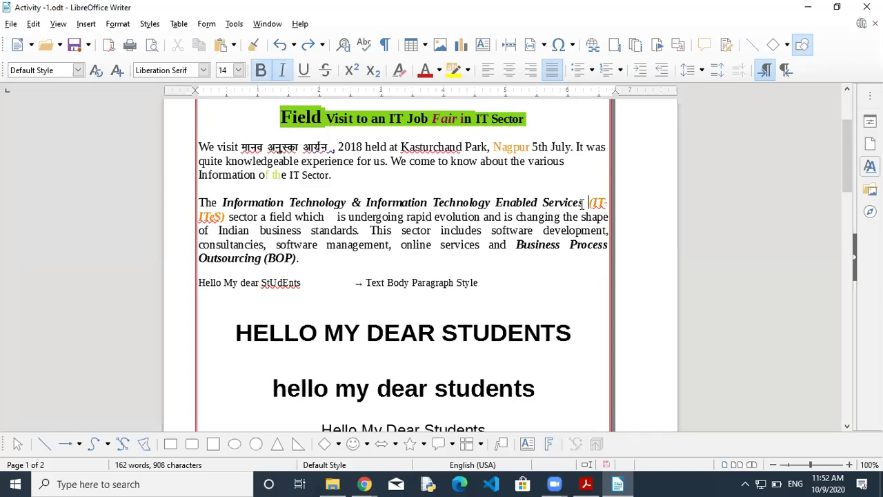
{"action": "left_click", "coordinate": [84, 25]}
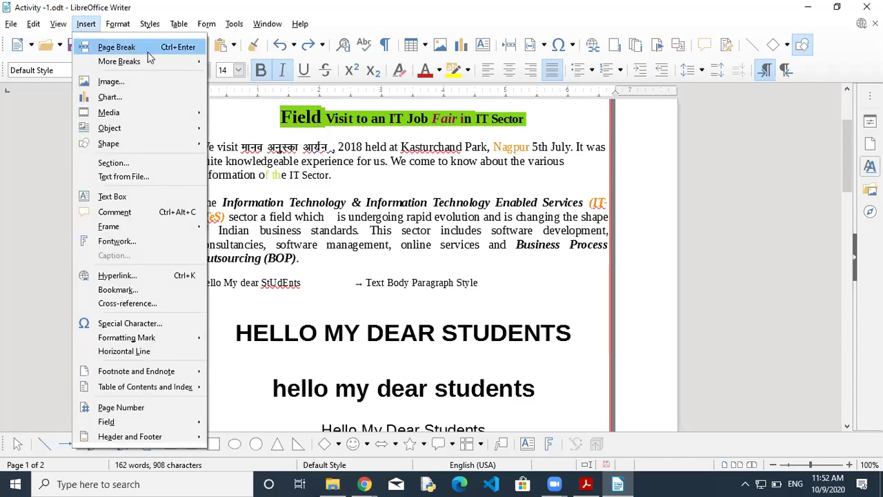
{"action": "left_click", "coordinate": [122, 49]}
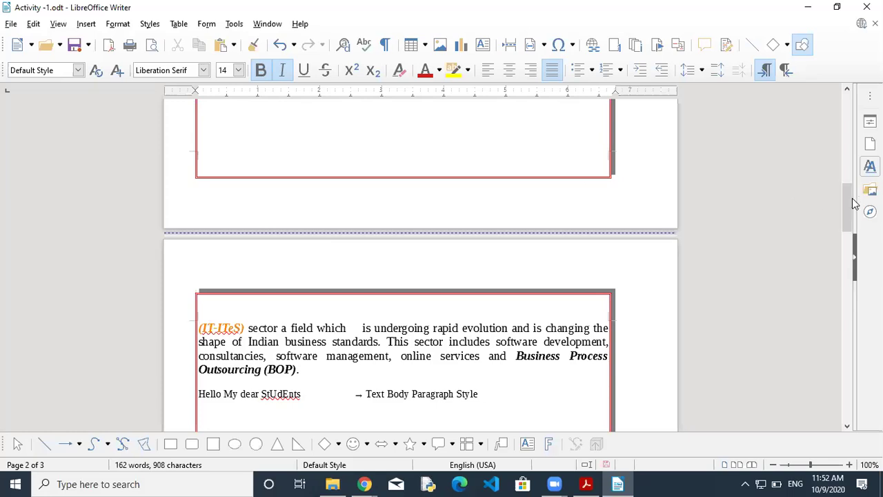
{"action": "scroll", "coordinate": [843, 194], "scroll_direction": "up", "scroll_amount": 10}
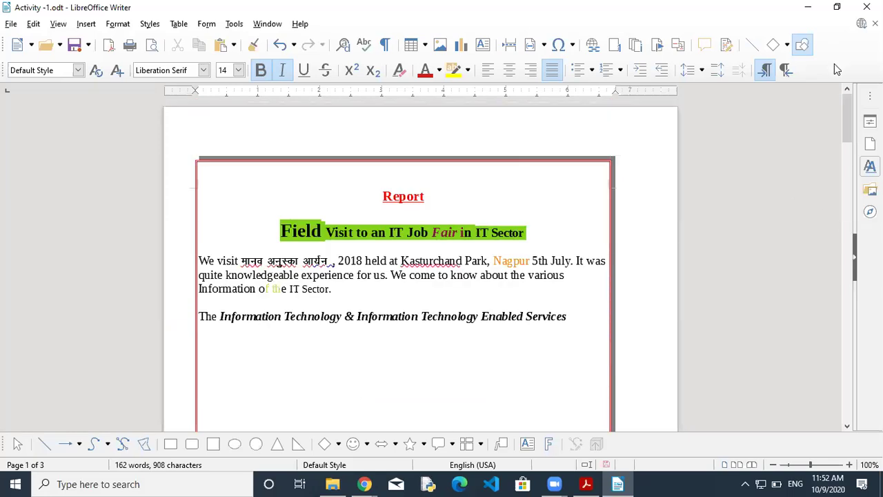
{"action": "left_click", "coordinate": [386, 46]}
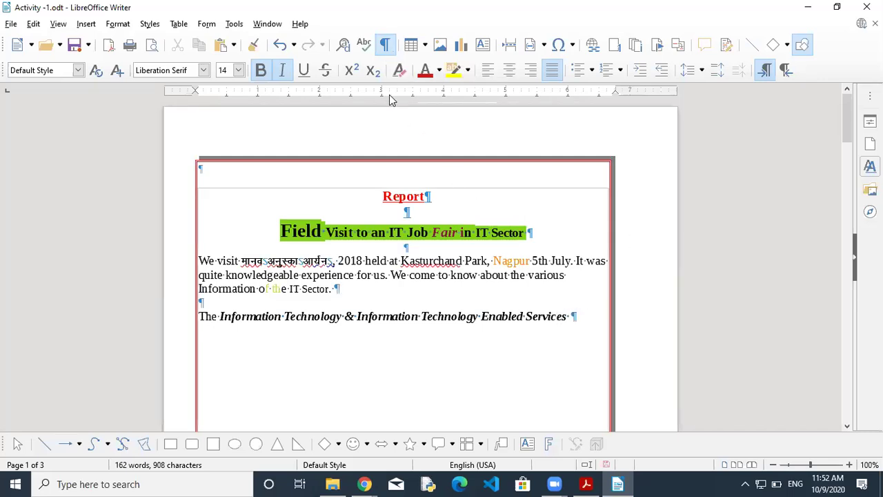
{"action": "left_click", "coordinate": [387, 46]}
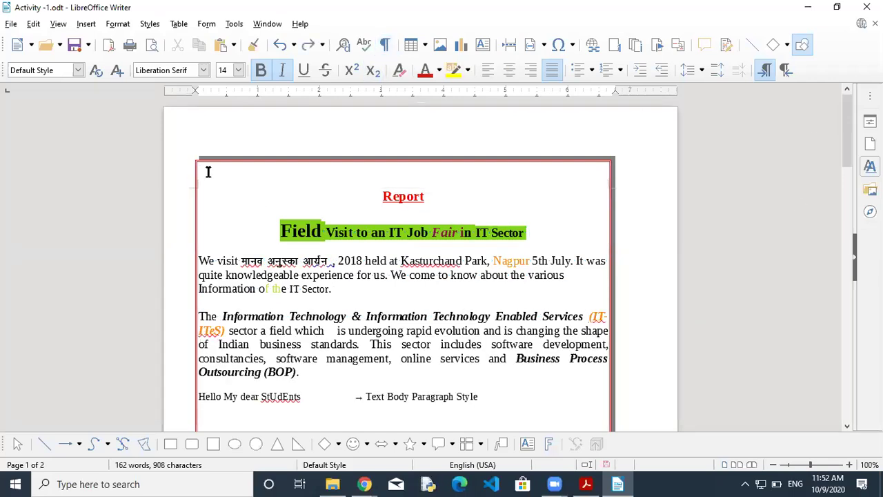
Step: Insert a line break before "(IT-ITeS)" using the manual break options, check the available page break styles beforehand, and undo the break
{"action": "left_click", "coordinate": [86, 25]}
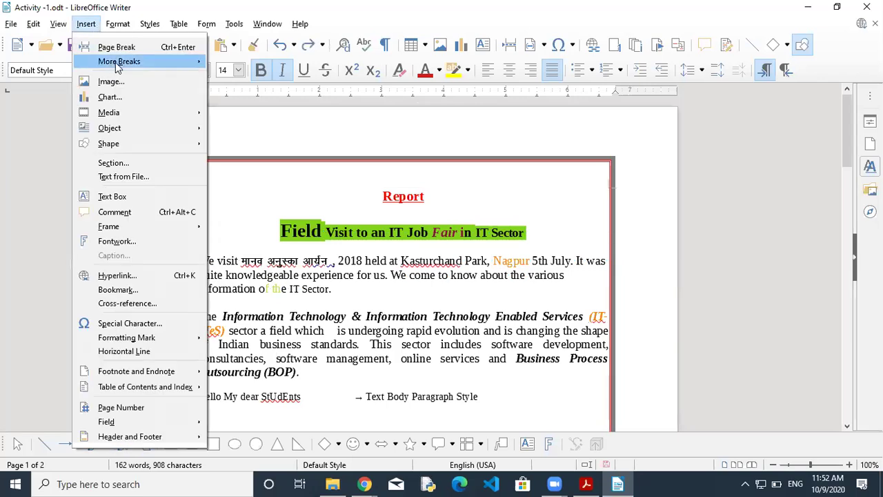
{"action": "mouse_move", "coordinate": [129, 65]}
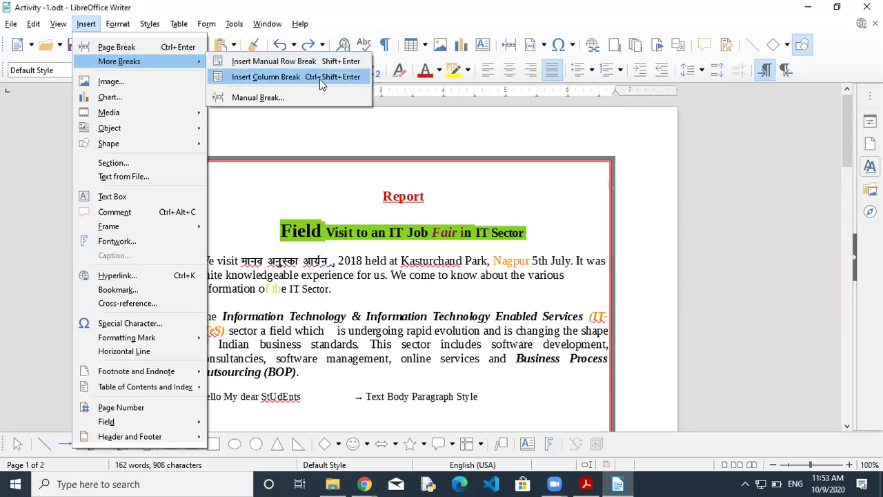
{"action": "left_click", "coordinate": [288, 100]}
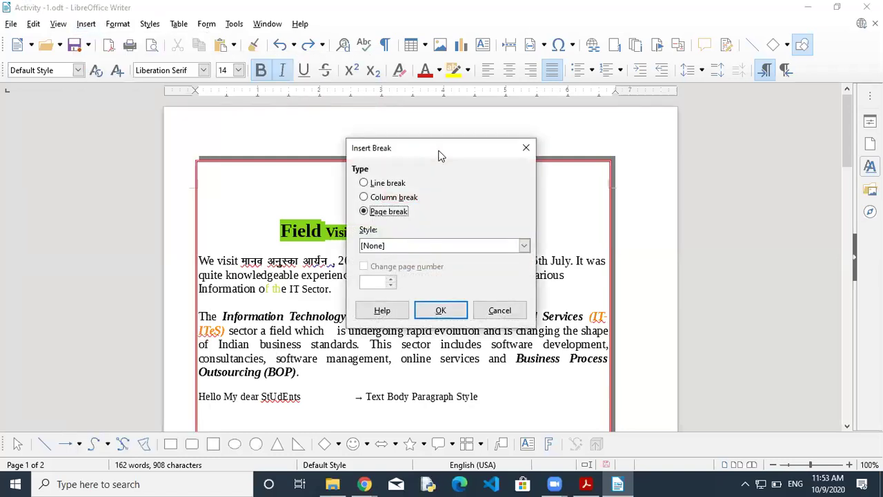
{"action": "left_click_drag", "start_coordinate": [678, 124], "coordinate": [678, 123]}
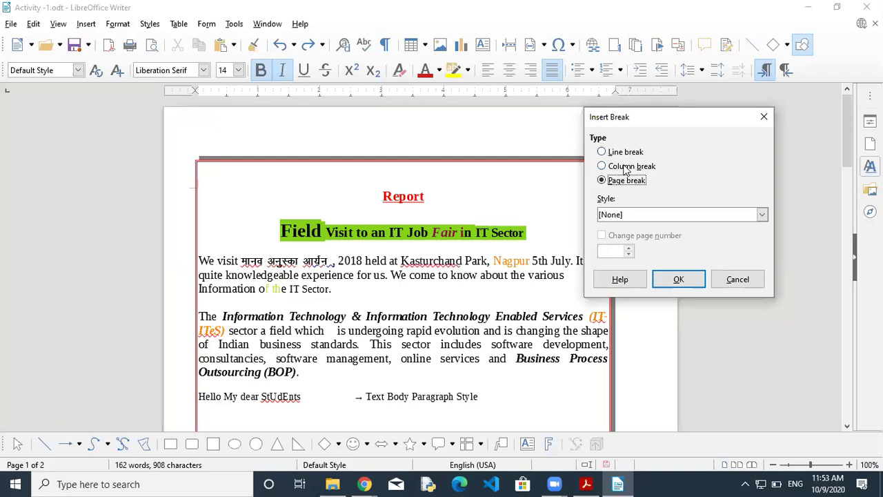
{"action": "left_click", "coordinate": [644, 217]}
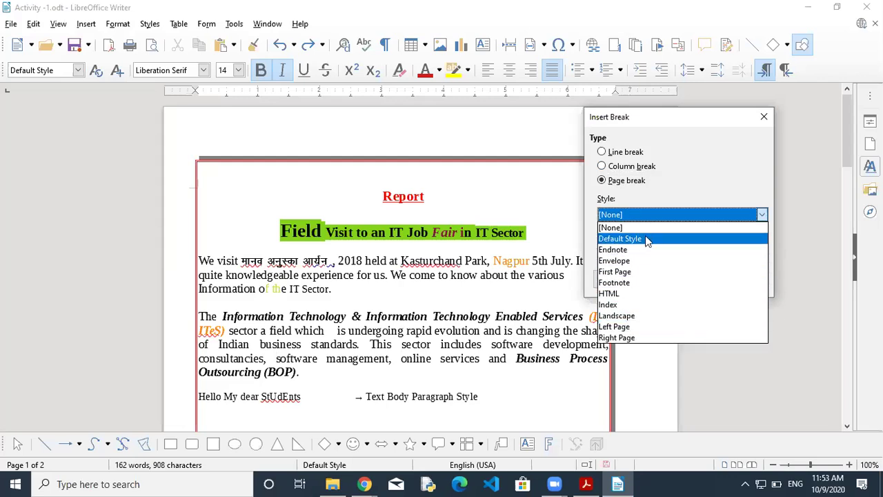
{"action": "left_click", "coordinate": [649, 217]}
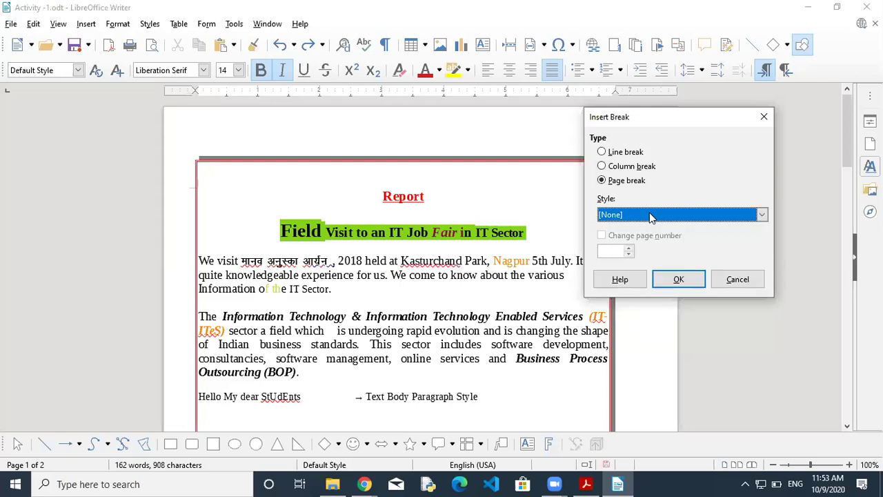
{"action": "left_click", "coordinate": [630, 153]}
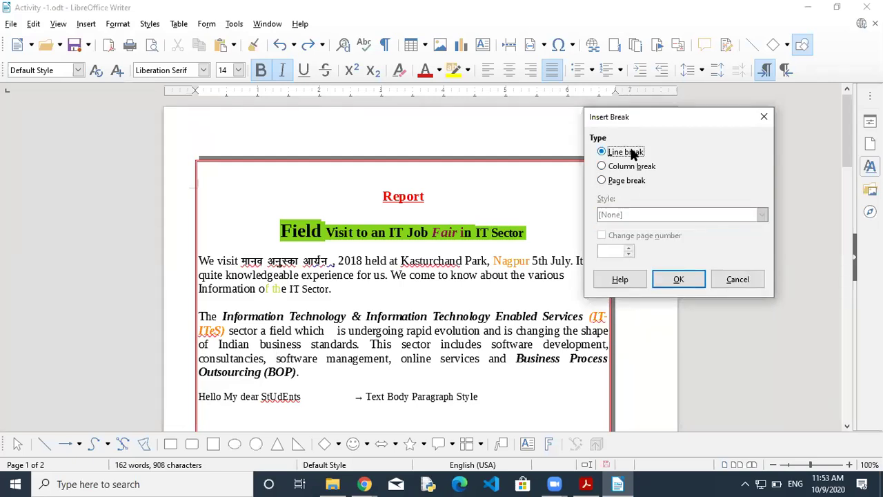
{"action": "left_click", "coordinate": [675, 283]}
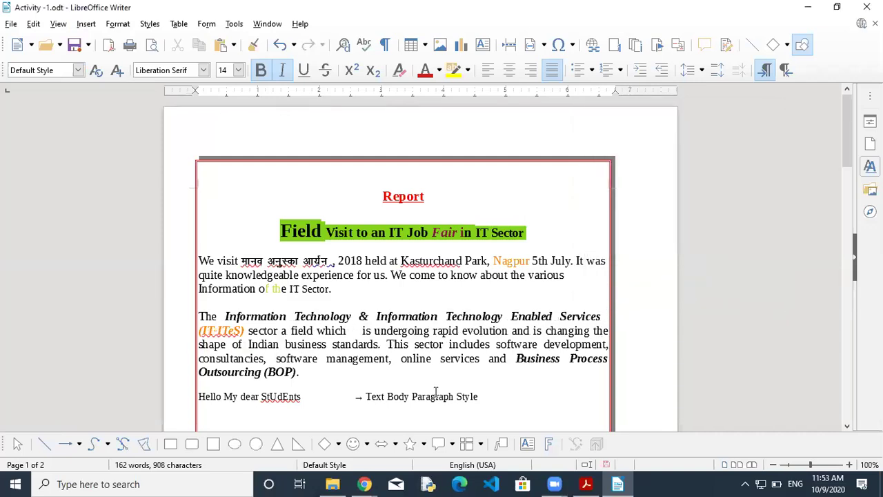
{"action": "key", "text": "ctrl+z"}
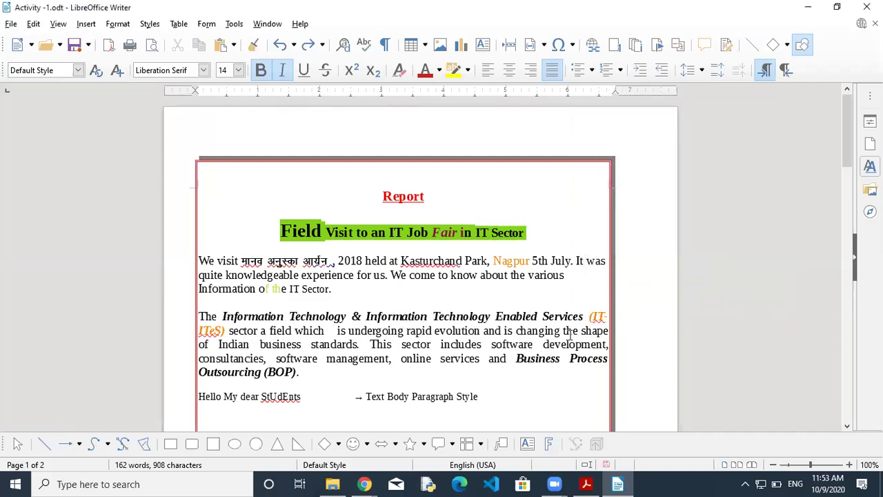
Step: Insert a manual row break directly before "Enabled Services" in the Information Technology paragraph and undo it
{"action": "left_click", "coordinate": [493, 317]}
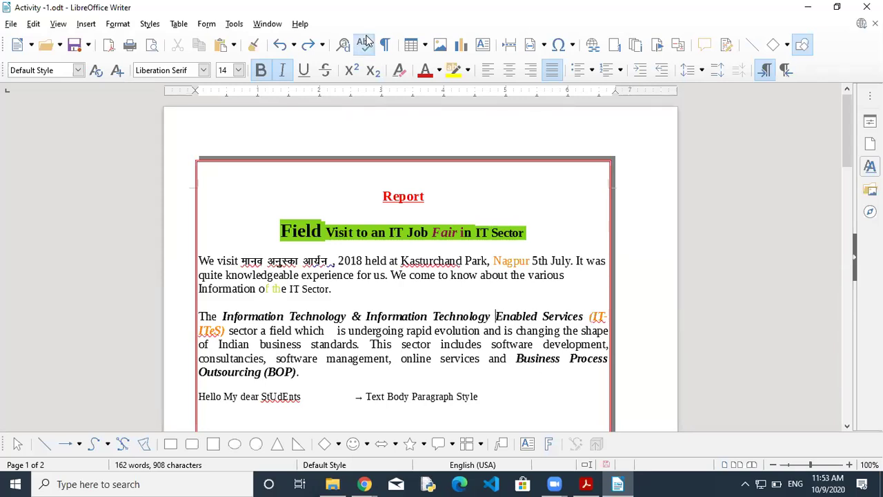
{"action": "left_click", "coordinate": [86, 24]}
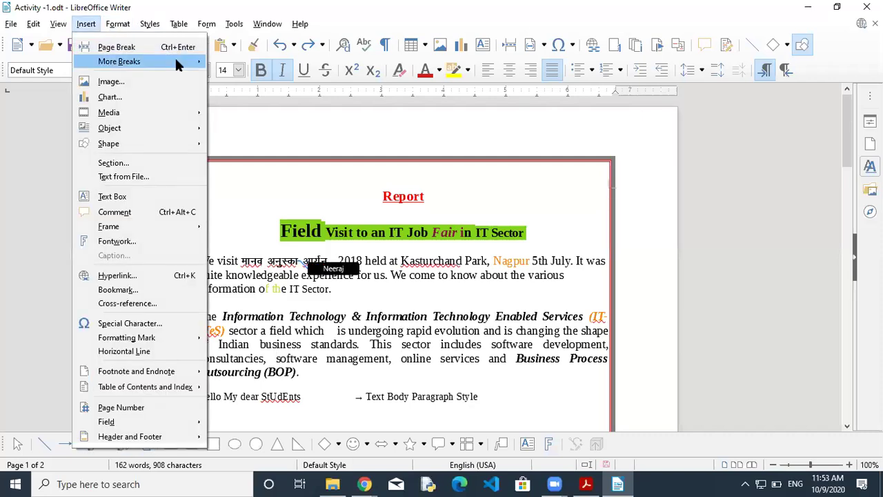
{"action": "mouse_move", "coordinate": [176, 62]}
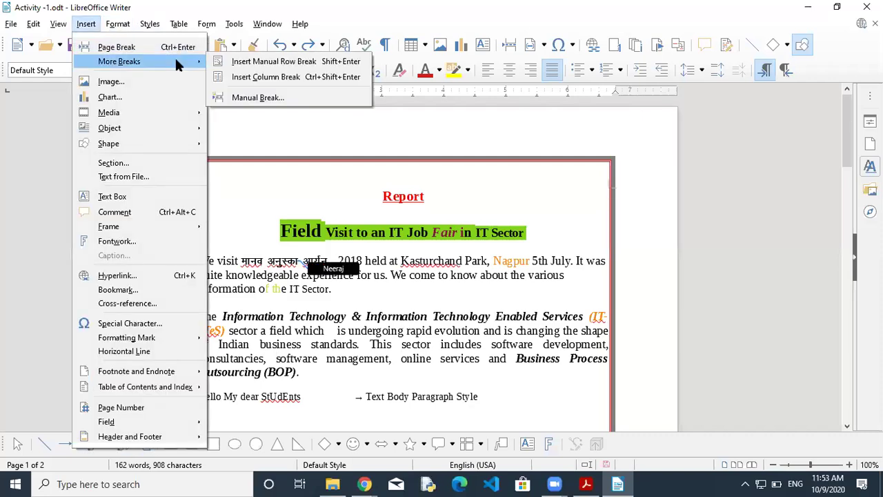
{"action": "left_click", "coordinate": [318, 61]}
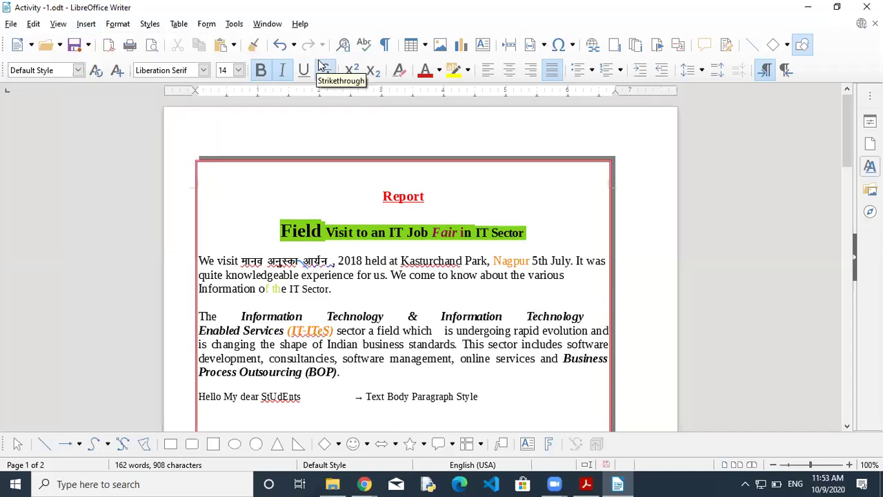
{"action": "key", "text": "ctrl+z"}
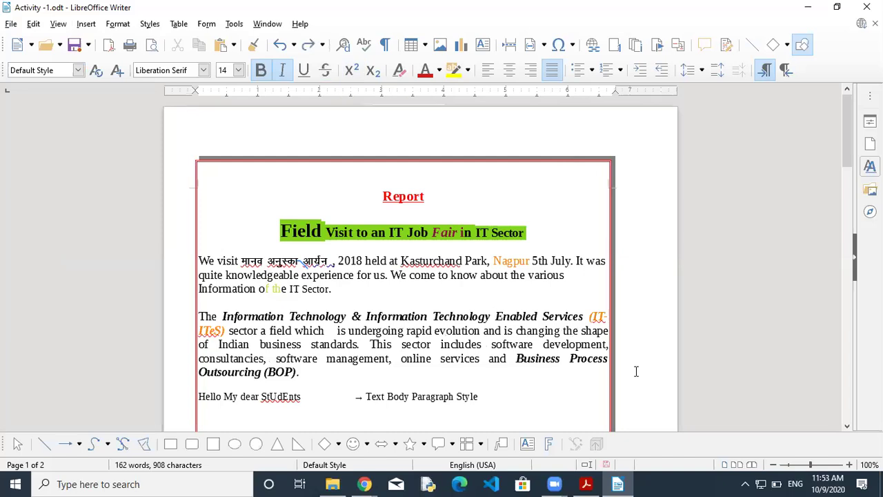
Step: Add the row break before "Enabled Services" again, undo and redo it to compare the line layout, and leave it undone
{"action": "key", "text": "shift+Return"}
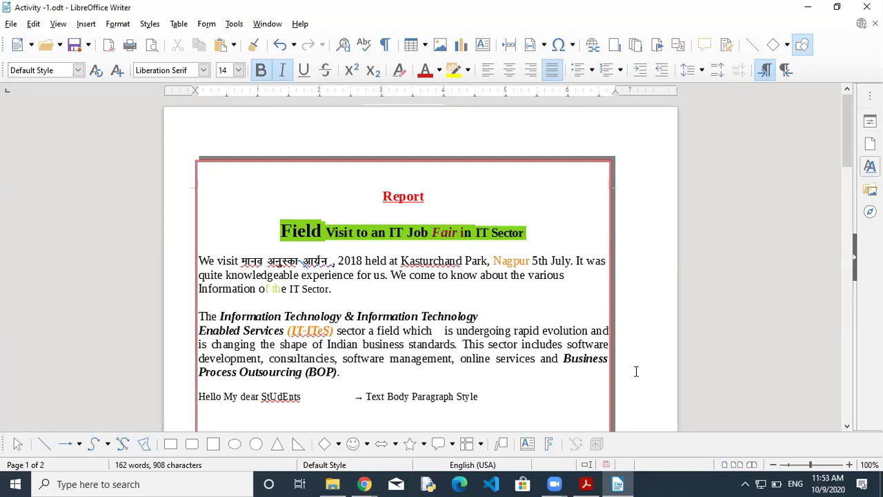
{"action": "key", "text": "ctrl+z"}
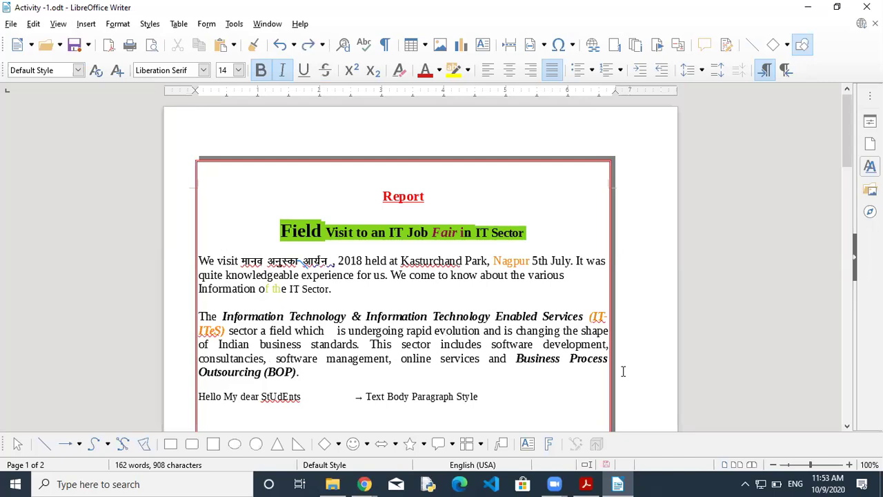
{"action": "key", "text": "ctrl+y"}
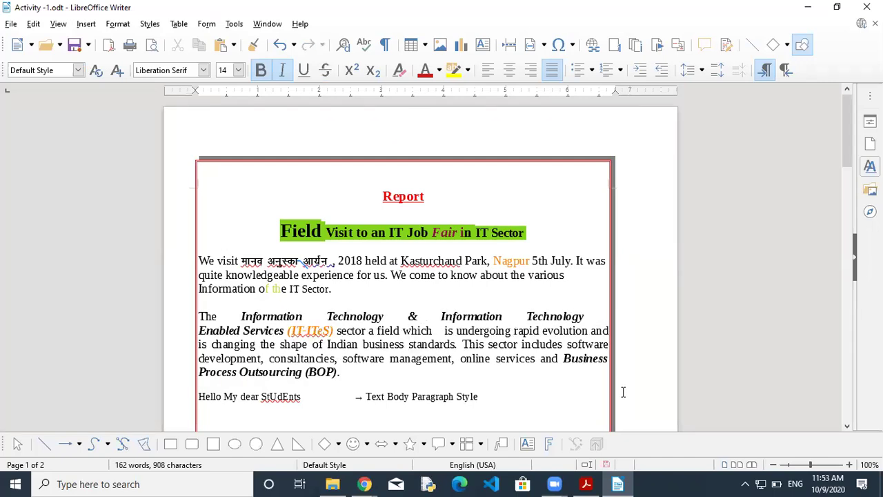
{"action": "key", "text": "ctrl+z"}
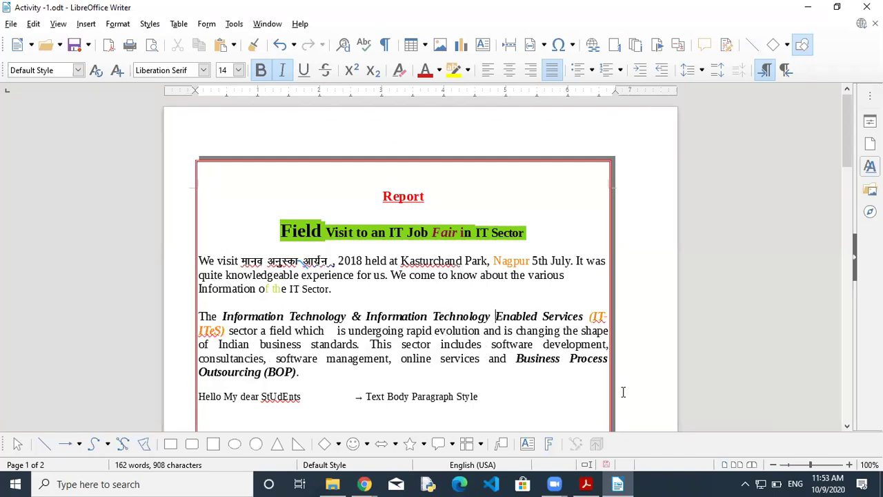
{"action": "key", "text": "ctrl+y"}
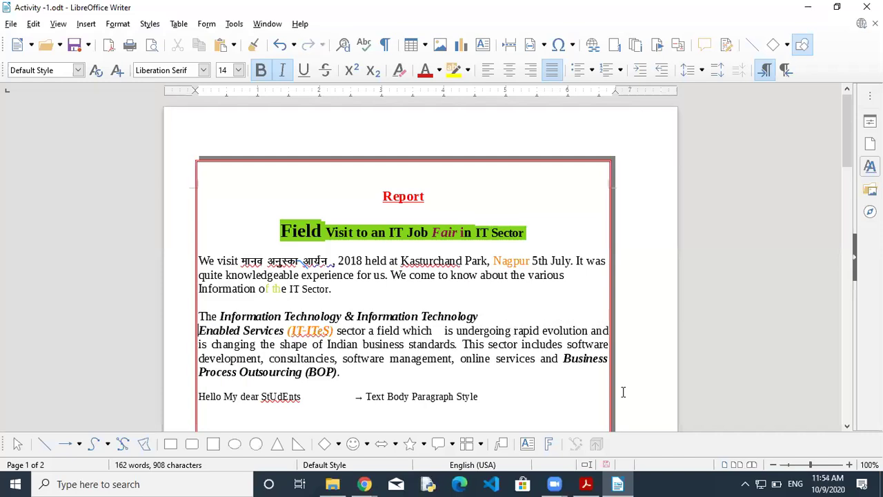
{"action": "key", "text": "ctrl+z"}
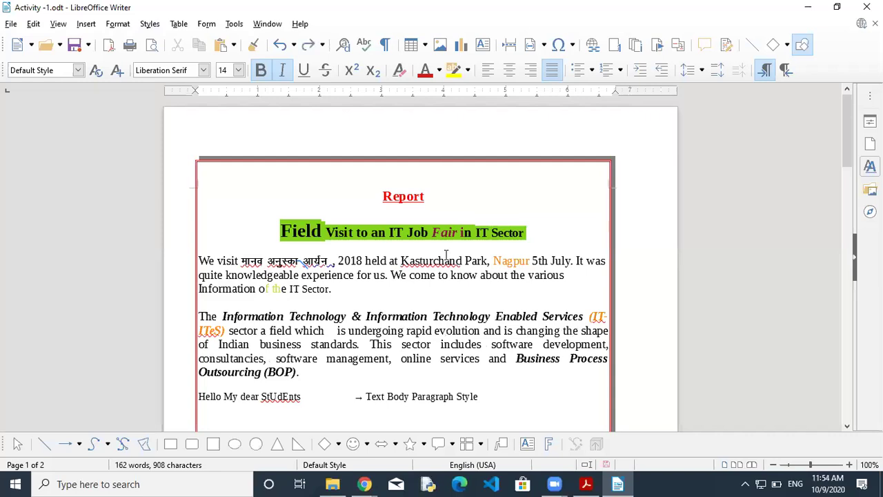
Step: Insert a column break before "Enabled Services" using the manual break options and remove it
{"action": "left_click", "coordinate": [92, 24]}
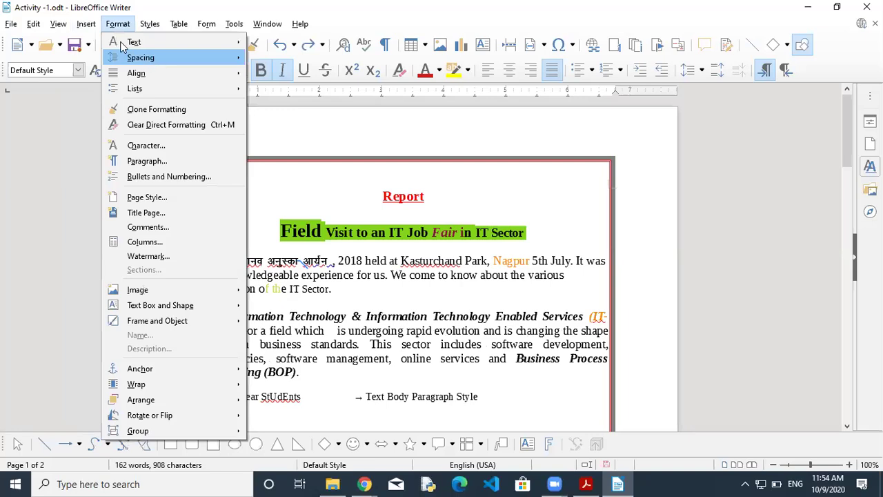
{"action": "mouse_move", "coordinate": [115, 63]}
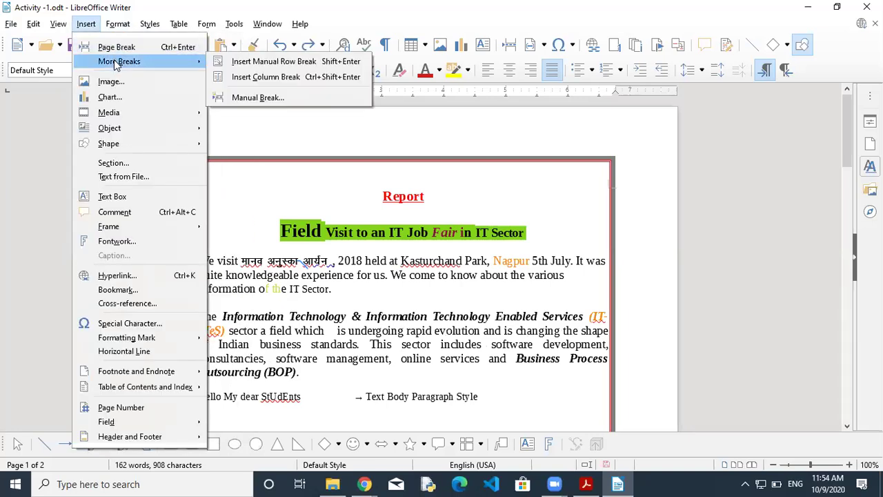
{"action": "left_click", "coordinate": [257, 97]}
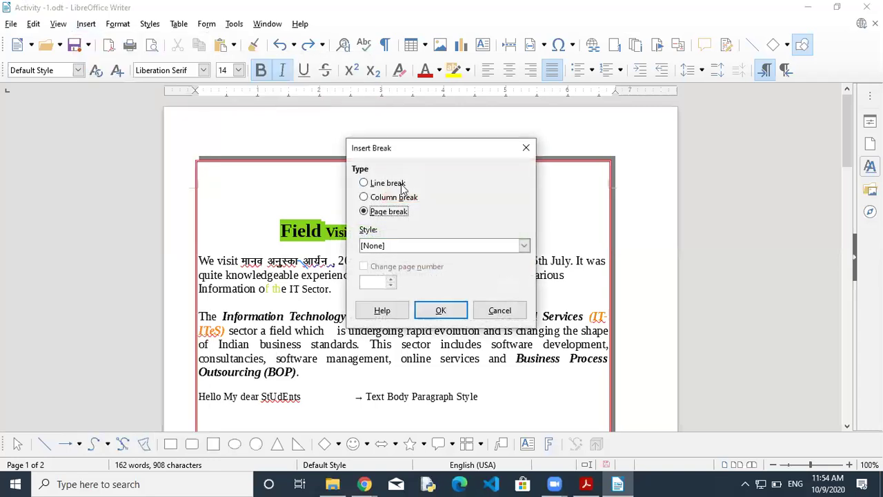
{"action": "left_click", "coordinate": [404, 198]}
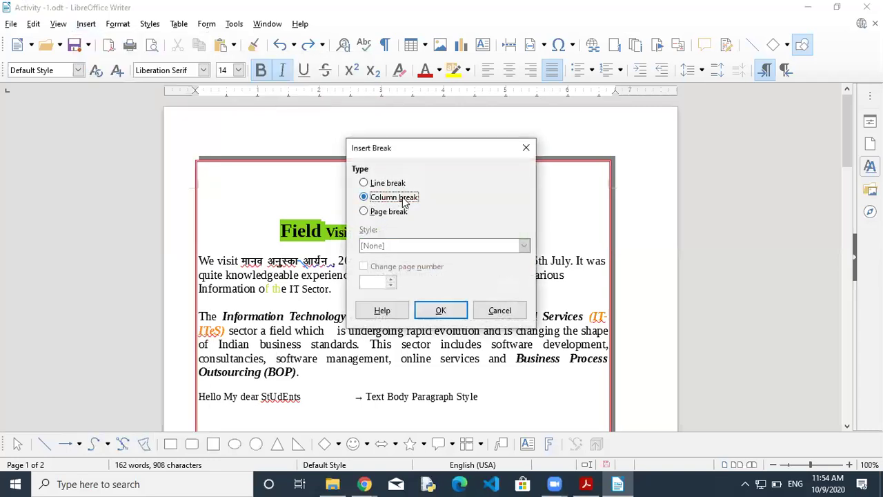
{"action": "left_click", "coordinate": [449, 312]}
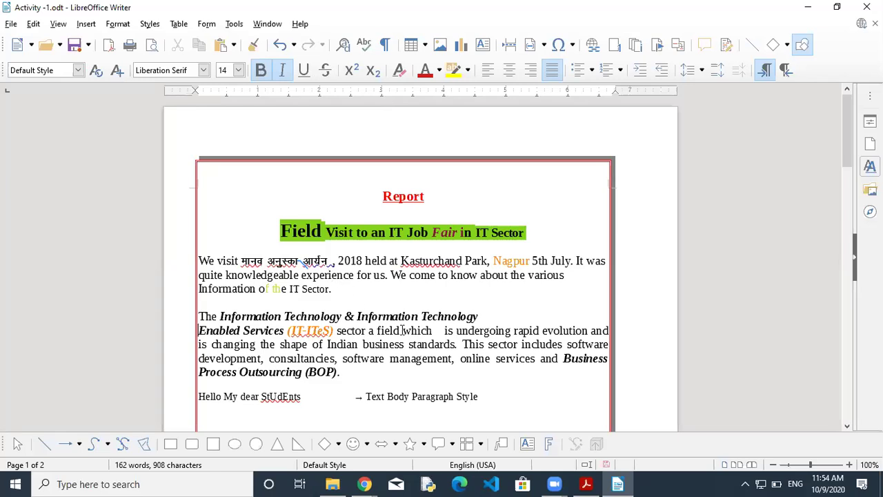
{"action": "key", "text": "BackSpace"}
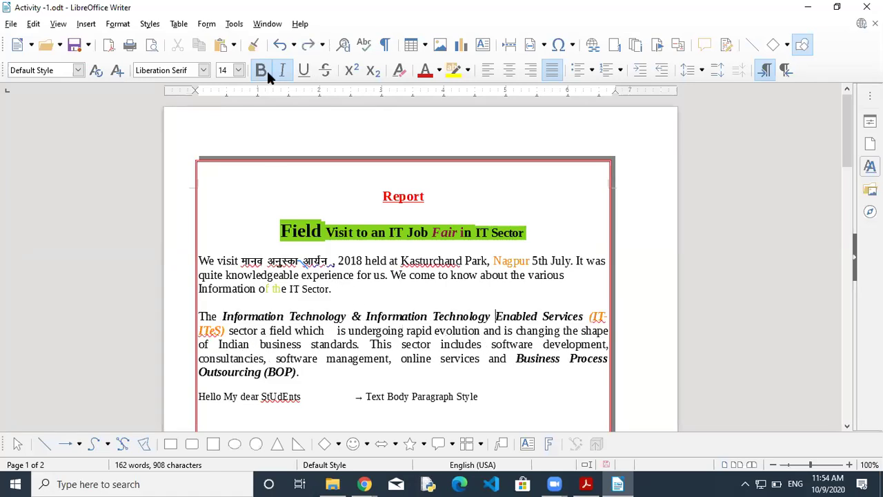
Step: Look over the available break types and read the textbook section on creating headers, footers and page numbers in Adobe Acrobat Reader
{"action": "left_click", "coordinate": [86, 23]}
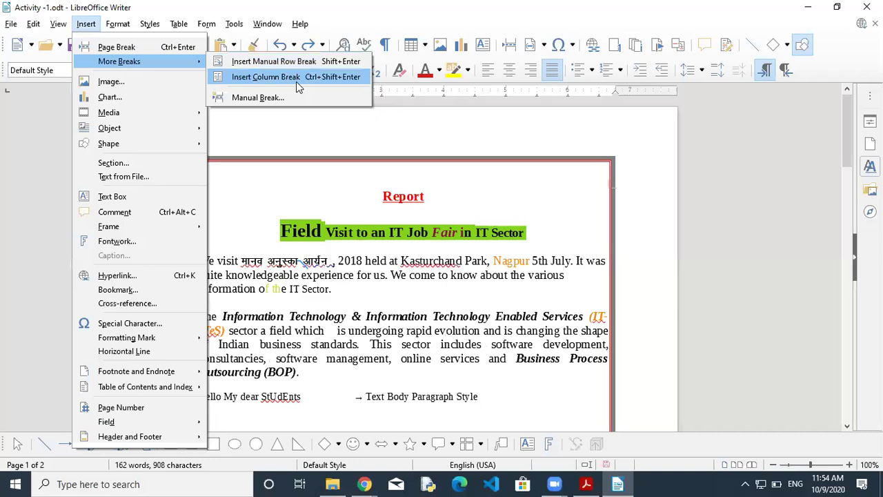
{"action": "left_click", "coordinate": [421, 290]}
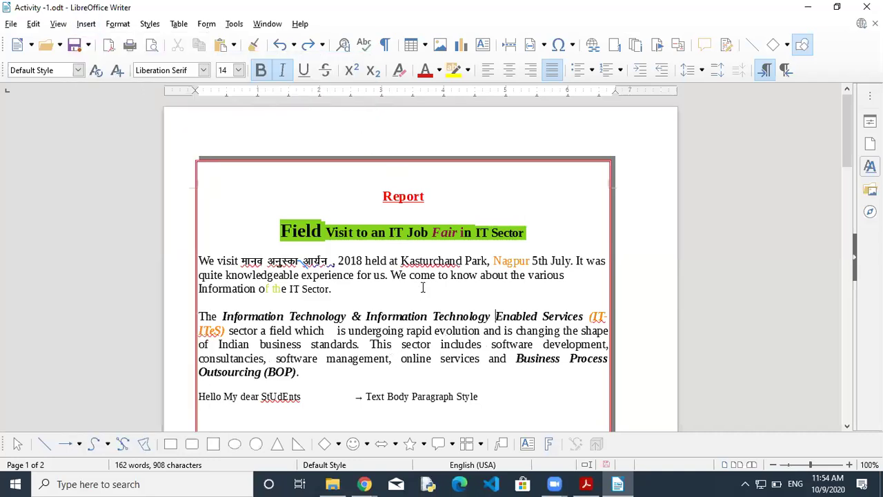
{"action": "left_click", "coordinate": [590, 482]}
{"action": "scroll", "coordinate": [311, 331], "scroll_direction": "down", "scroll_amount": 3}
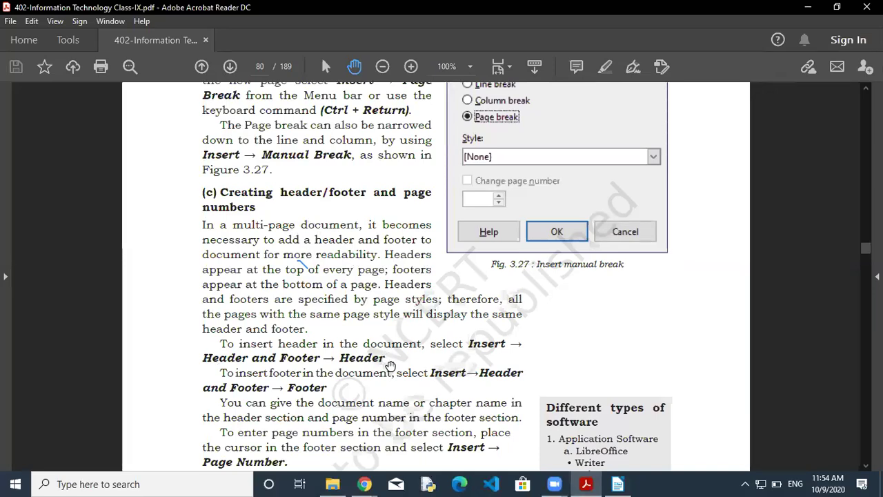
Step: Return to LibreOffice Writer, insert a page break before the Information Technology paragraph starting with "The", and go back to the first page
{"action": "left_click", "coordinate": [618, 483]}
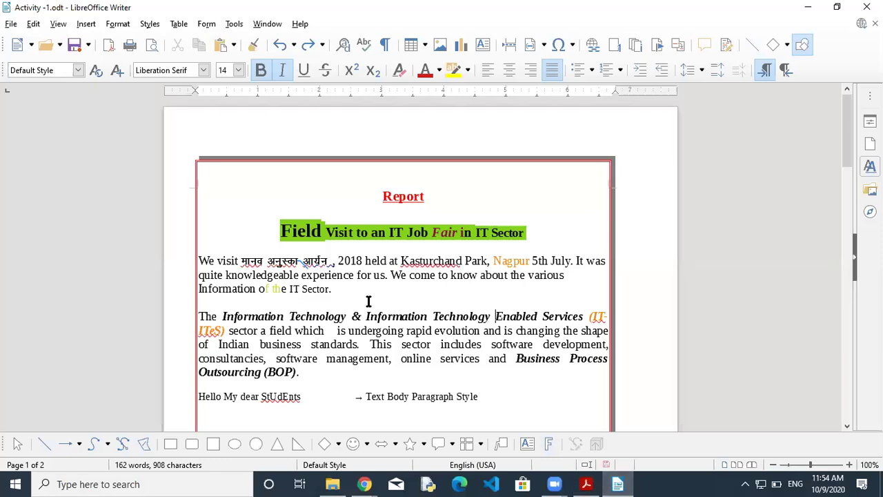
{"action": "left_click", "coordinate": [203, 315]}
{"action": "key", "text": "ctrl+Return"}
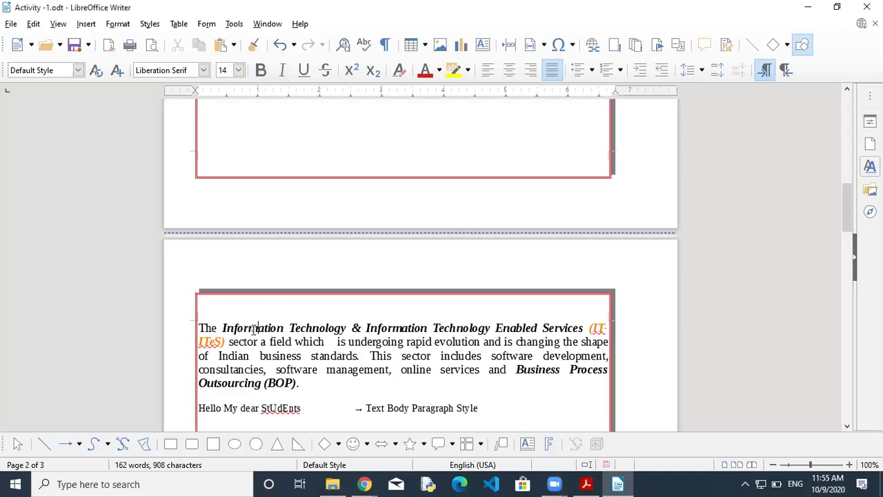
{"action": "left_click", "coordinate": [286, 327]}
{"action": "key", "text": "Page_Up"}
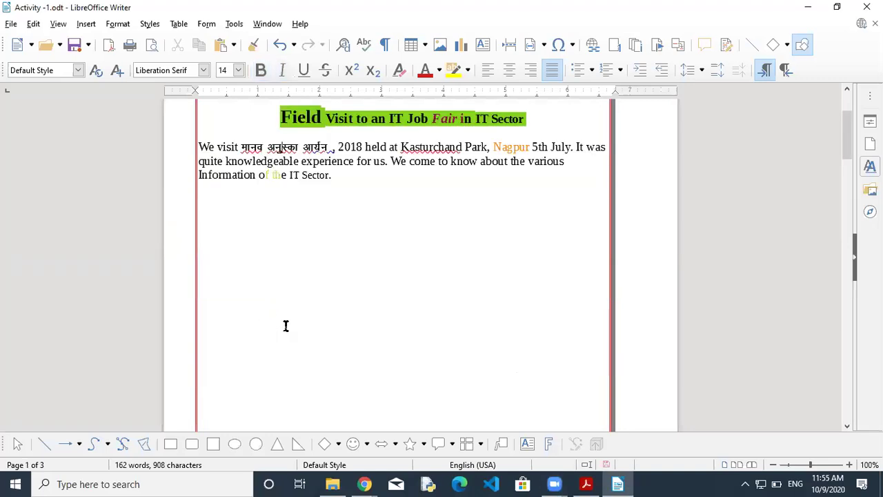
{"action": "key", "text": "Page_Up"}
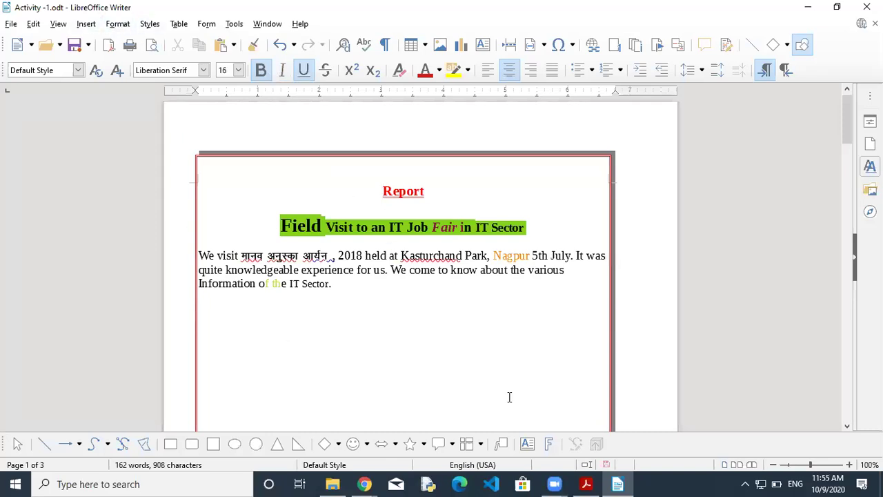
Step: Check the header and footer instructions in Adobe Acrobat Reader and return to the report in LibreOffice Writer
{"action": "left_click", "coordinate": [587, 483]}
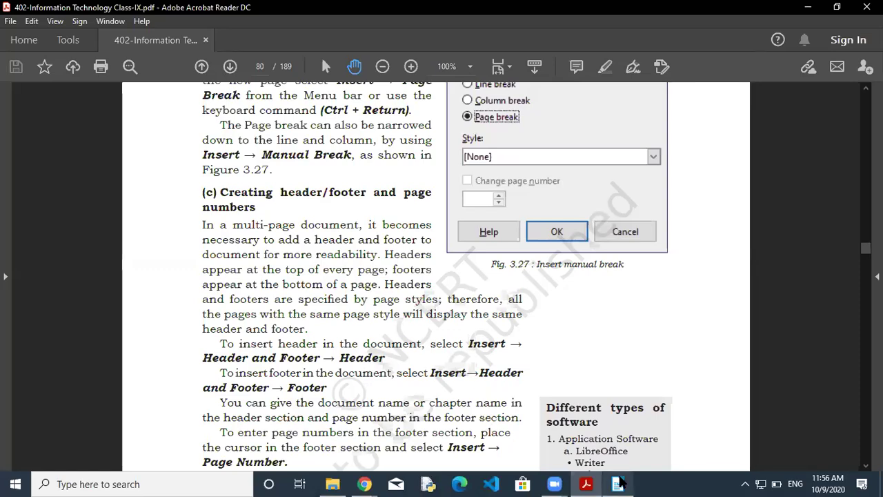
{"action": "left_click", "coordinate": [619, 482]}
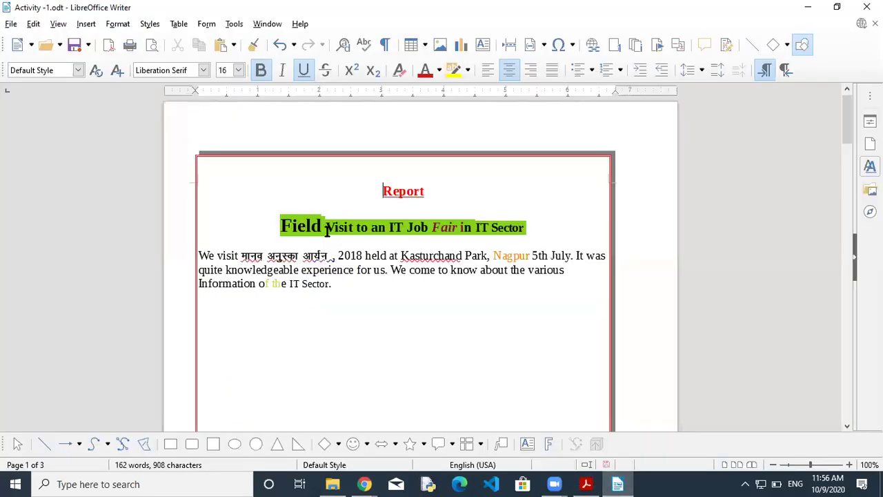
Step: Delete the existing Default Style header with its contents and add a new Default Style header
{"action": "left_click", "coordinate": [86, 25]}
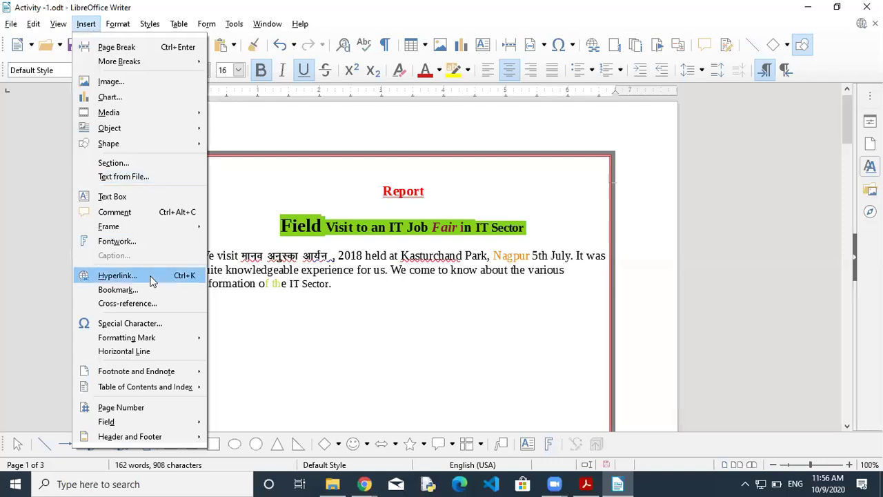
{"action": "mouse_move", "coordinate": [160, 436]}
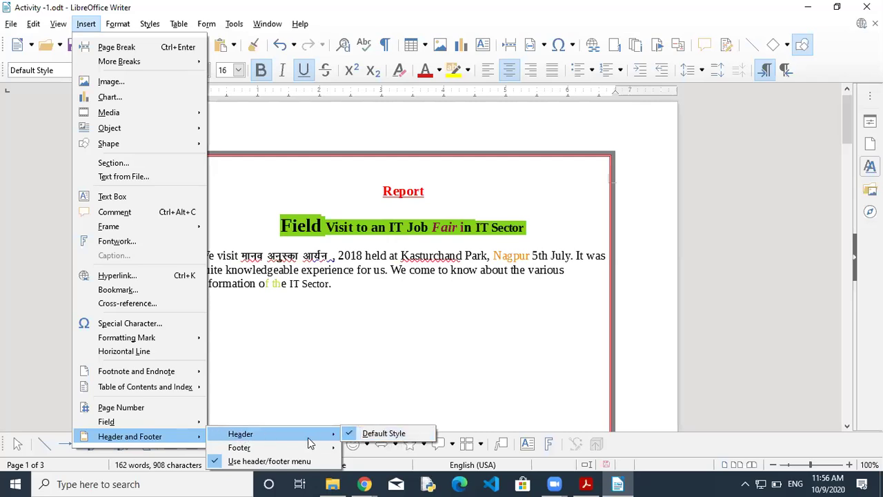
{"action": "left_click", "coordinate": [397, 436]}
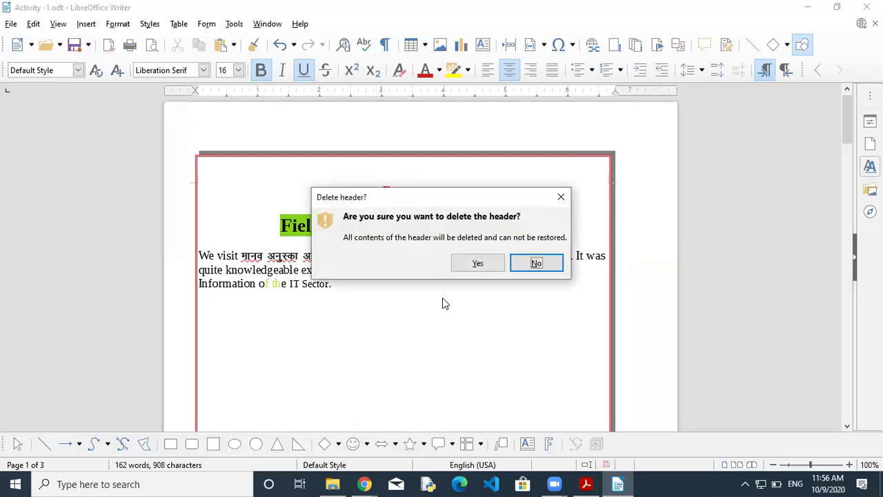
{"action": "left_click", "coordinate": [477, 263]}
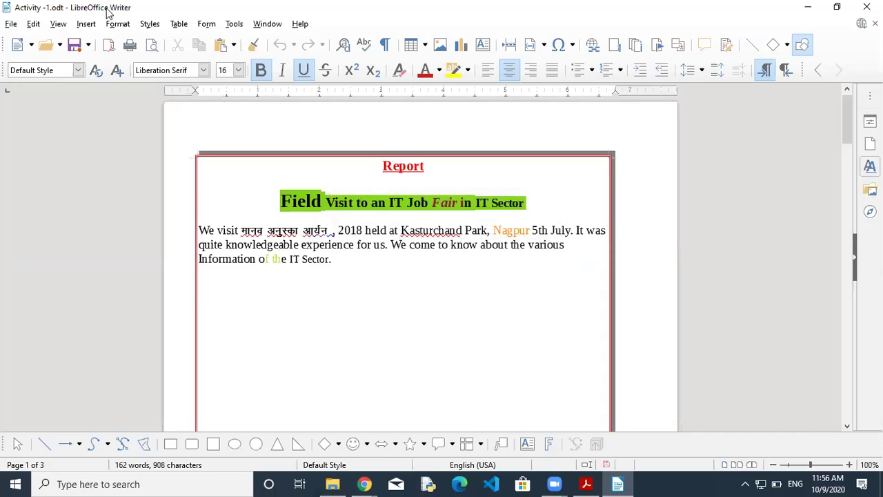
{"action": "left_click", "coordinate": [78, 24]}
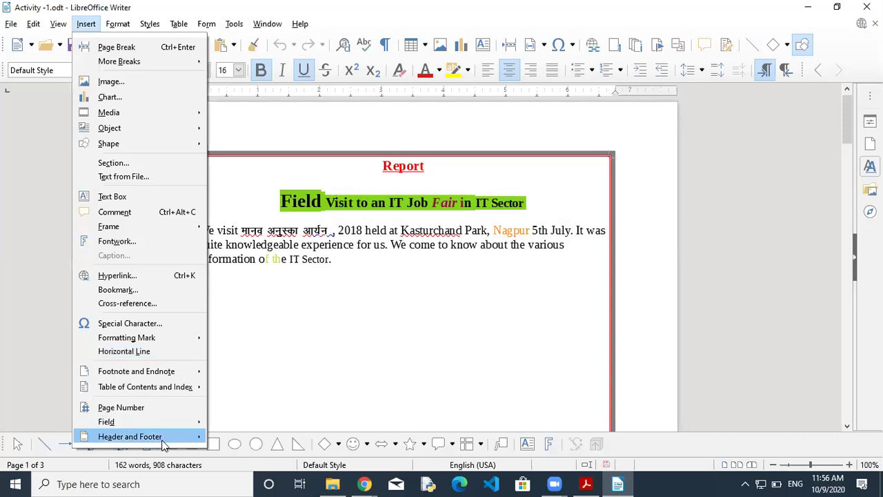
{"action": "mouse_move", "coordinate": [247, 434]}
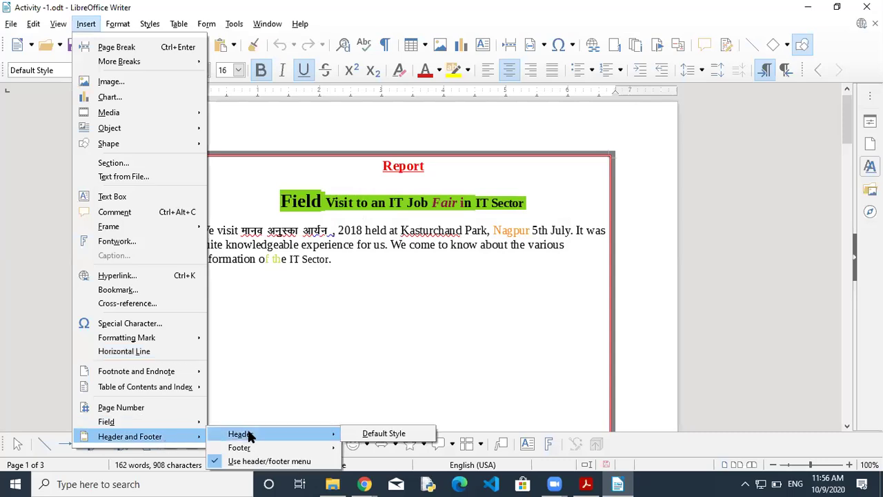
{"action": "left_click", "coordinate": [384, 433]}
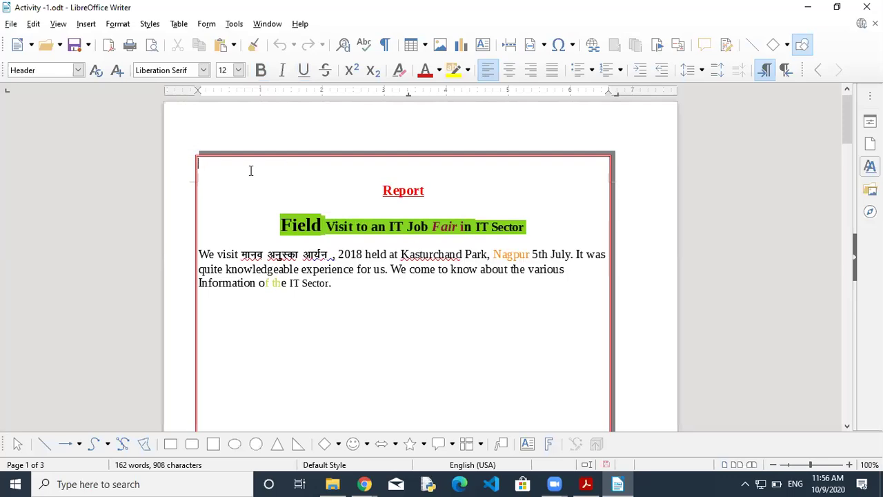
Step: Enter "DELHI PUBLIC SCHOOL, MAHENDRAGARH" as centred text in the header
{"action": "key", "text": "ctrl+e"}
{"action": "type", "text": "Delh"}
{"action": "key", "text": "BackSpace"}
{"action": "key", "text": "BackSpace"}
{"action": "key", "text": "BackSpace"}
{"action": "type", "text": "E"}
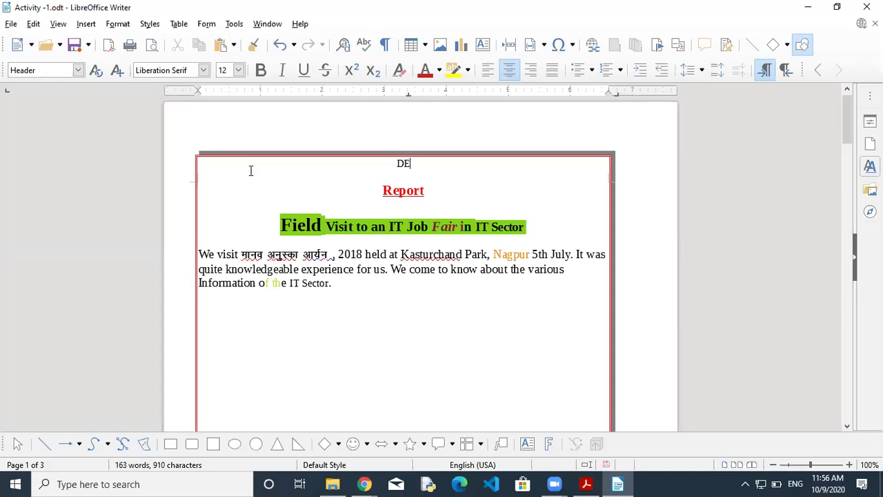
{"action": "type", "text": "LHI PUBLIC"}
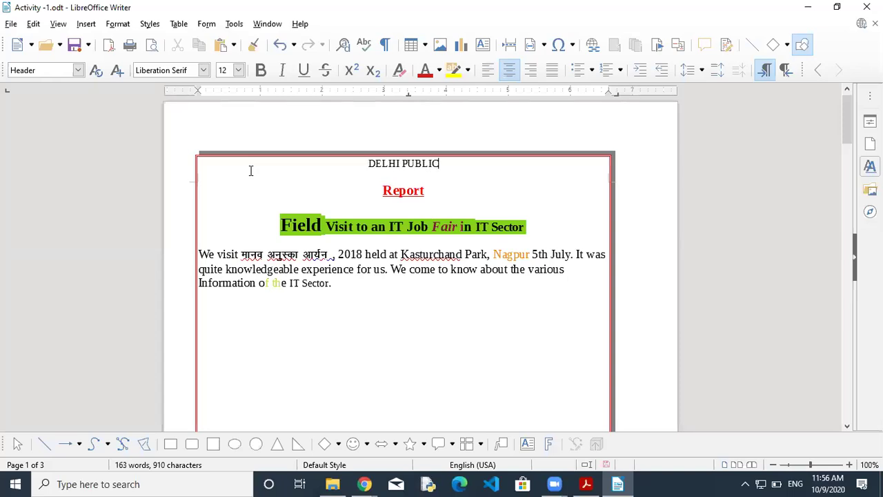
{"action": "type", "text": " SCHOOL, MA"}
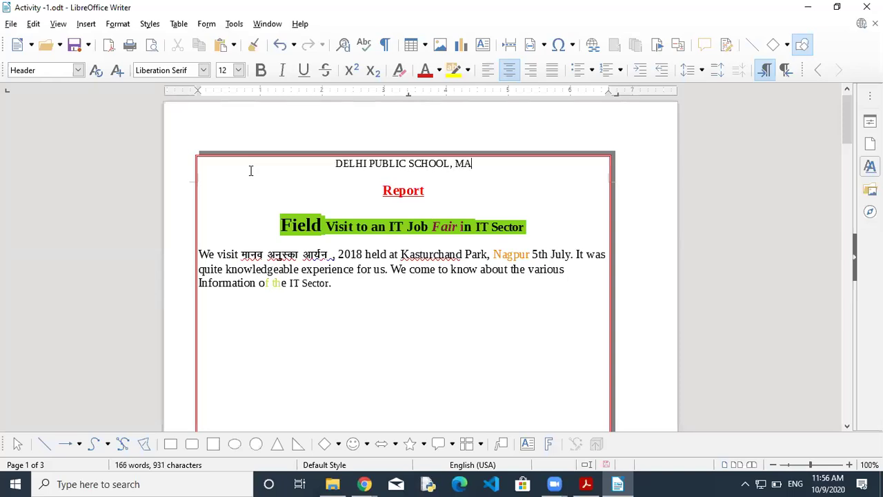
{"action": "type", "text": "HENDRAGARH"}
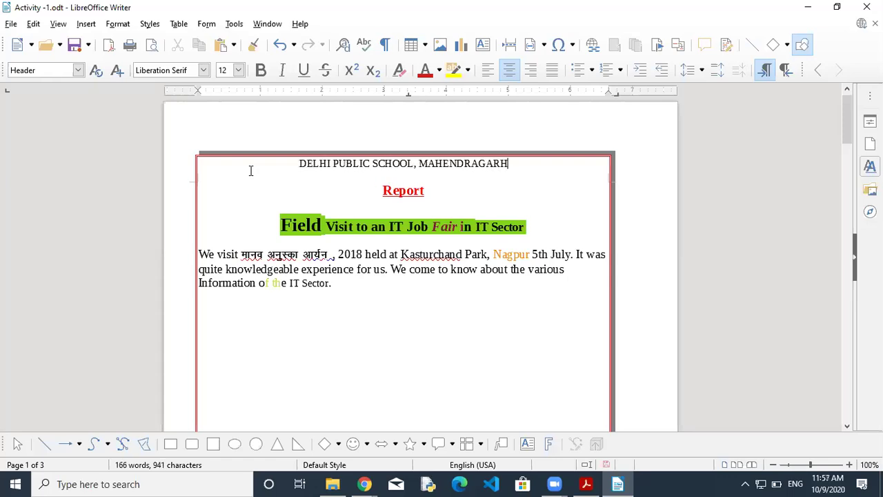
{"action": "left_click", "coordinate": [402, 200]}
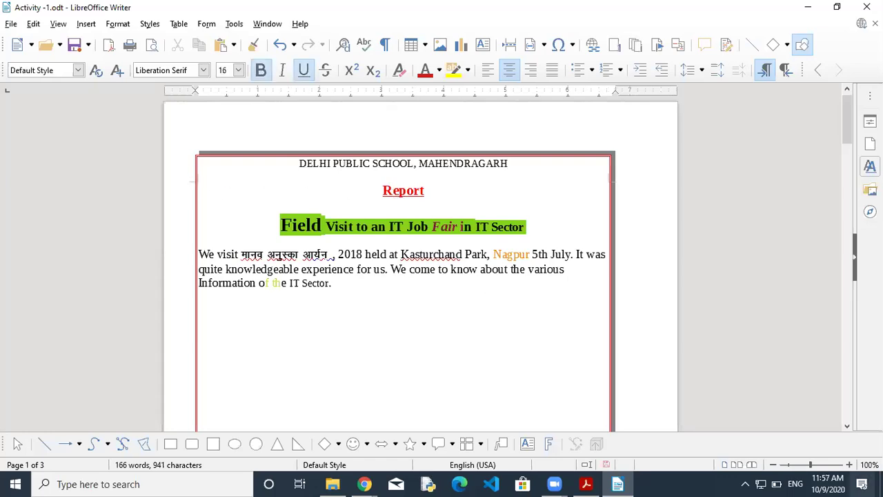
Step: Format the header with a black box border on all four sides, using a thick double-line style
{"action": "left_click", "coordinate": [853, 467]}
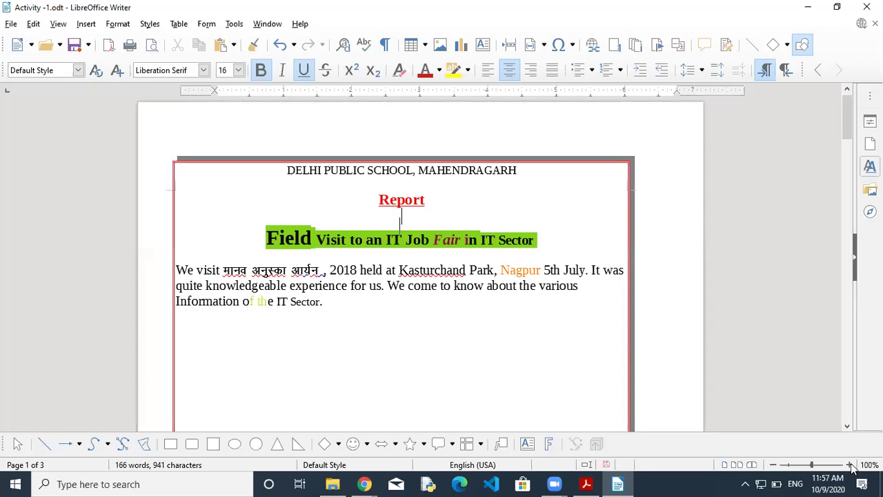
{"action": "scroll", "coordinate": [268, 232], "scroll_direction": "up", "scroll_amount": 5, "text": "ctrl"}
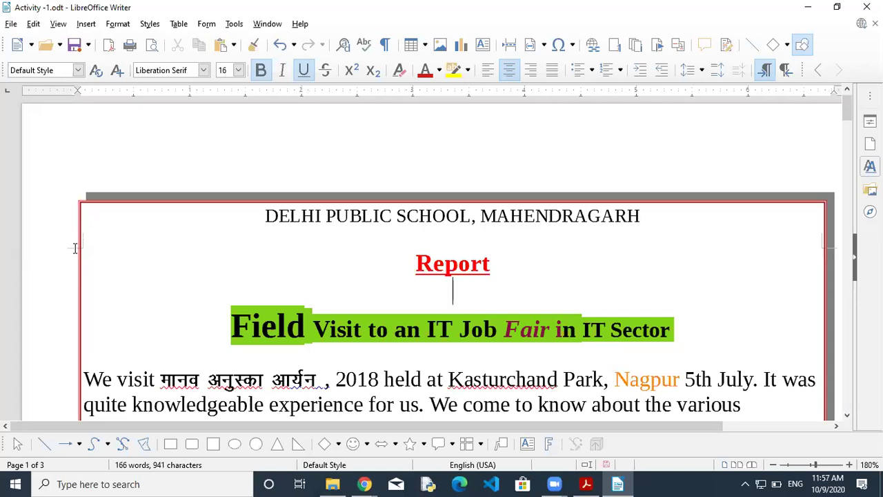
{"action": "left_click", "coordinate": [825, 247]}
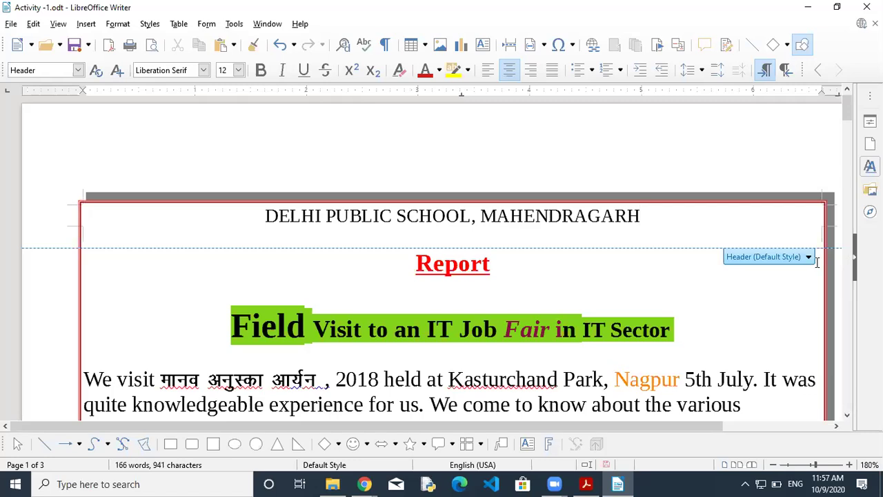
{"action": "key", "text": "Home"}
{"action": "left_click", "coordinate": [809, 257]}
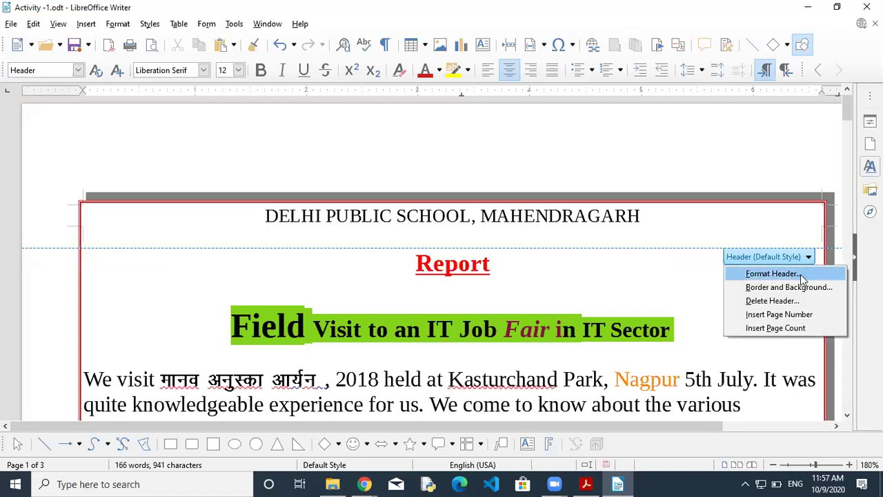
{"action": "left_click", "coordinate": [802, 276]}
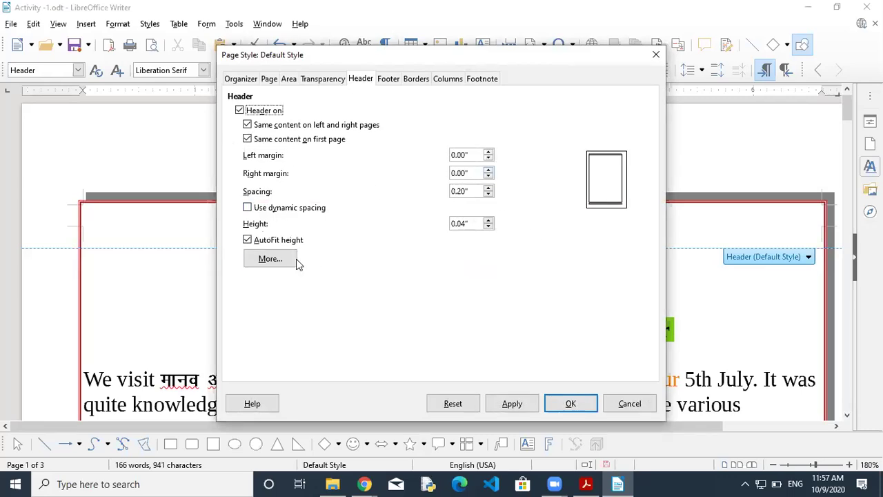
{"action": "left_click", "coordinate": [270, 259]}
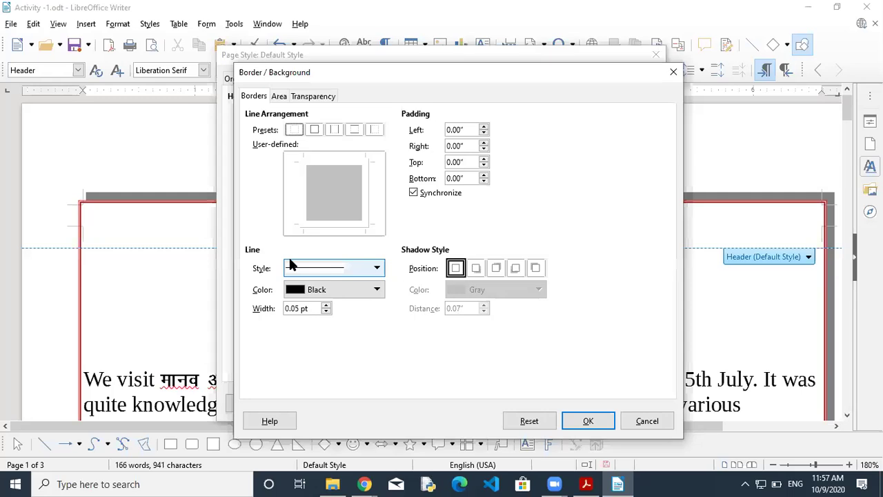
{"action": "left_click", "coordinate": [315, 130]}
{"action": "left_click", "coordinate": [376, 269]}
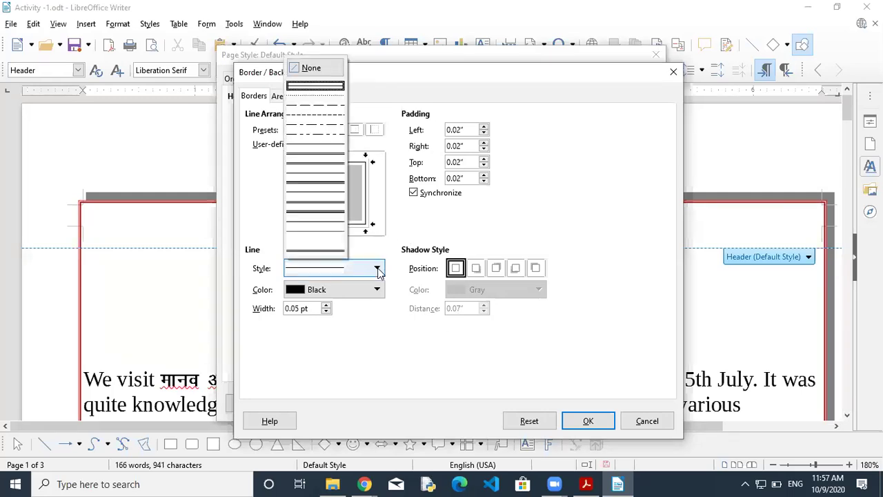
{"action": "left_click", "coordinate": [329, 220]}
{"action": "left_click", "coordinate": [587, 419]}
{"action": "left_click", "coordinate": [570, 403]}
{"action": "left_click", "coordinate": [753, 324]}
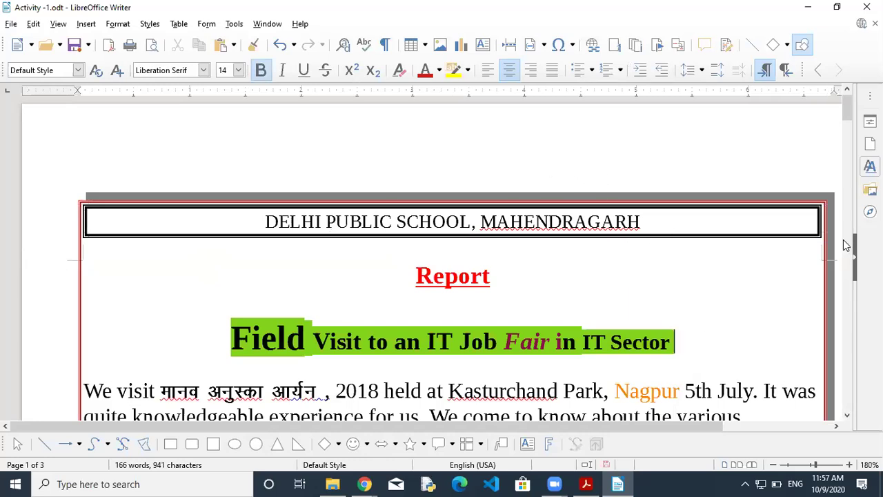
Step: Look through the report's pages to check how the bordered header appears on them
{"action": "left_click", "coordinate": [773, 464]}
{"action": "left_click", "coordinate": [773, 464]}
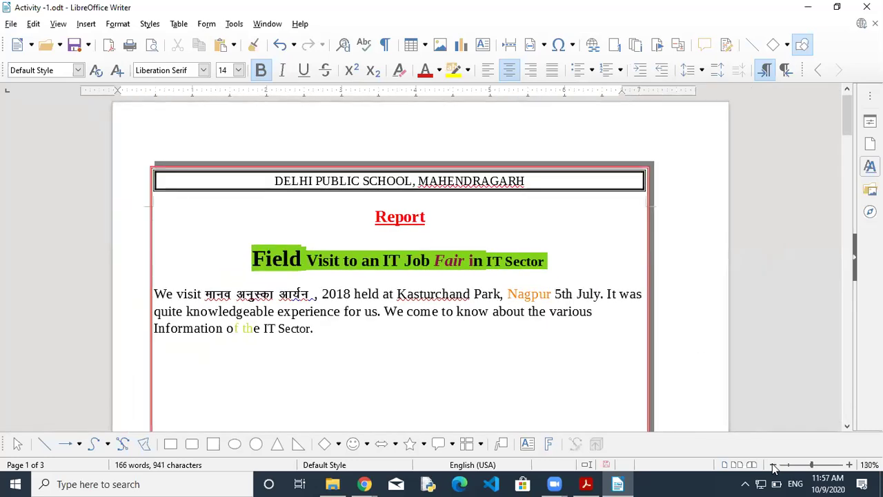
{"action": "left_click_drag", "start_coordinate": [849, 120], "coordinate": [849, 167]}
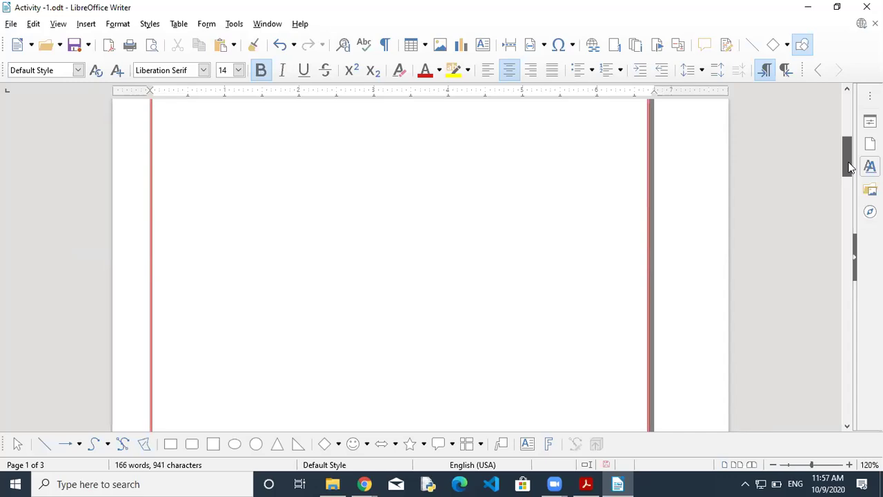
{"action": "left_click_drag", "start_coordinate": [849, 167], "coordinate": [848, 185]}
{"action": "left_click_drag", "start_coordinate": [846, 239], "coordinate": [840, 93]}
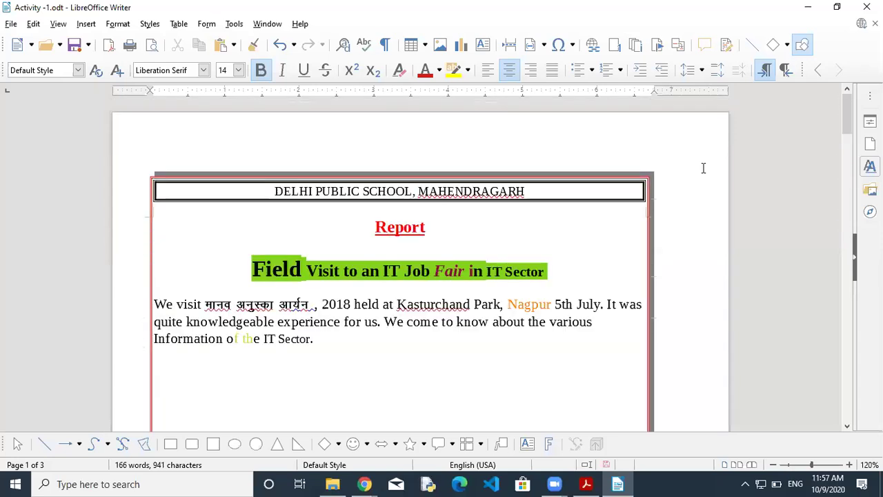
{"action": "left_click", "coordinate": [556, 191]}
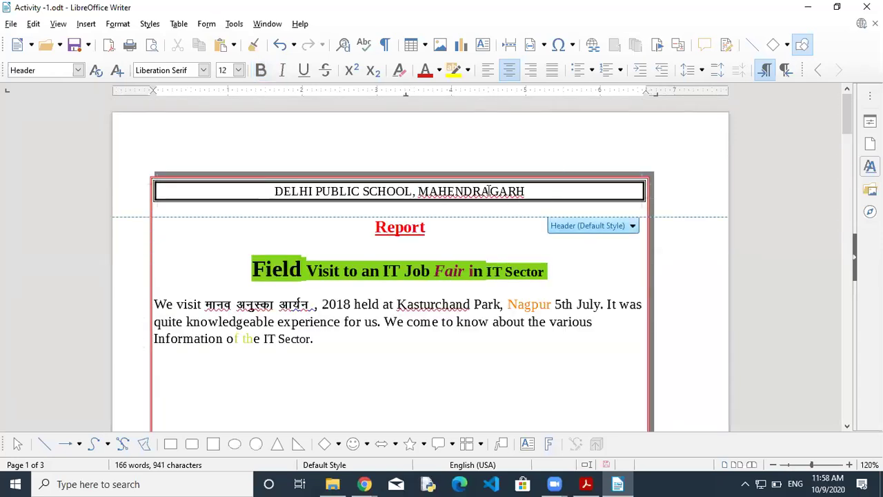
{"action": "left_click", "coordinate": [847, 169]}
{"action": "left_click_drag", "start_coordinate": [847, 176], "coordinate": [853, 151]}
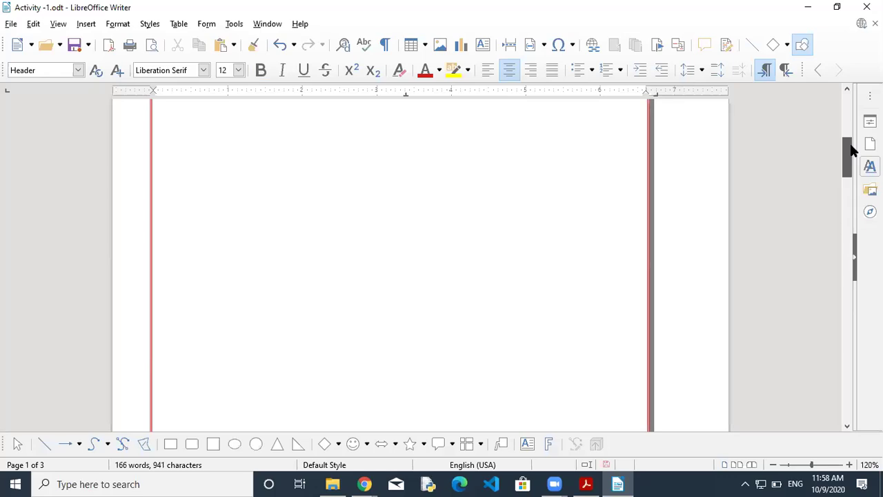
Step: Enter the school's address as centred text in the footer of the last page
{"action": "left_click_drag", "start_coordinate": [853, 150], "coordinate": [568, 451]}
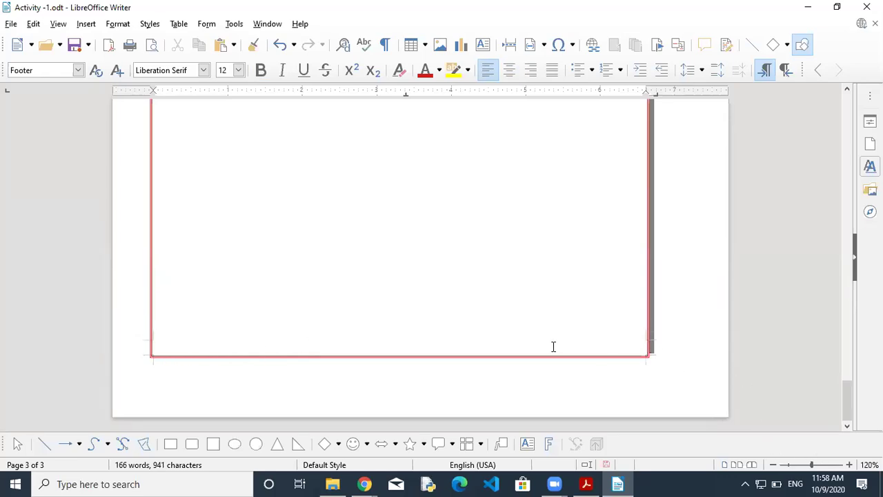
{"action": "key", "text": "ctrl+e"}
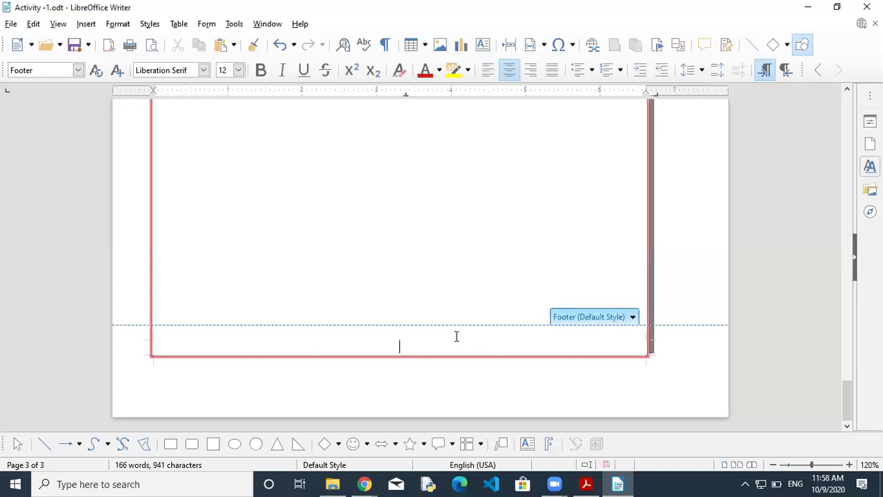
{"action": "type", "text": "REWAR"}
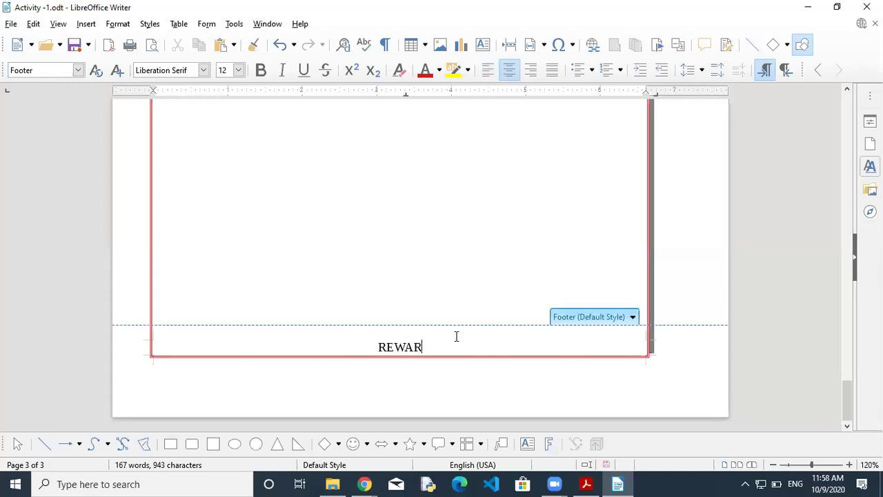
{"action": "type", "text": "I ROAD, NE"}
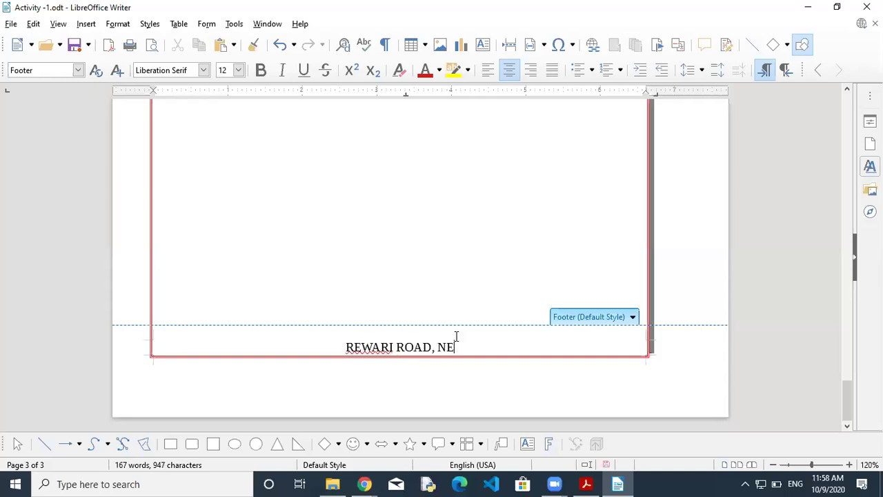
{"action": "type", "text": "AR SIGRI V"}
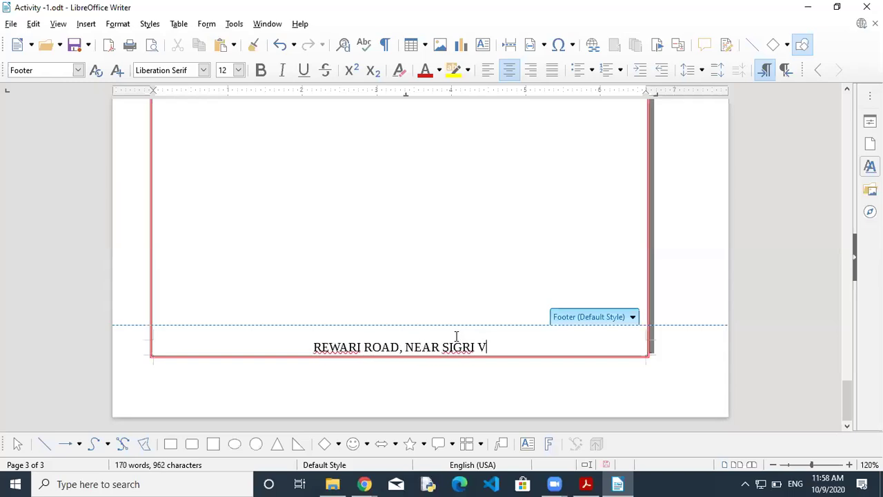
{"action": "type", "text": "ILLAGE, MAEHDR"}
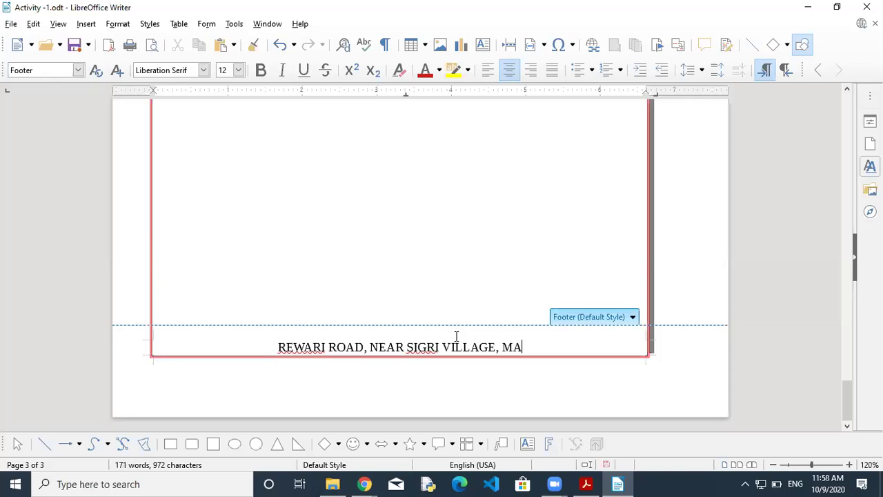
{"action": "key", "text": "BackSpace"}
{"action": "key", "text": "BackSpace"}
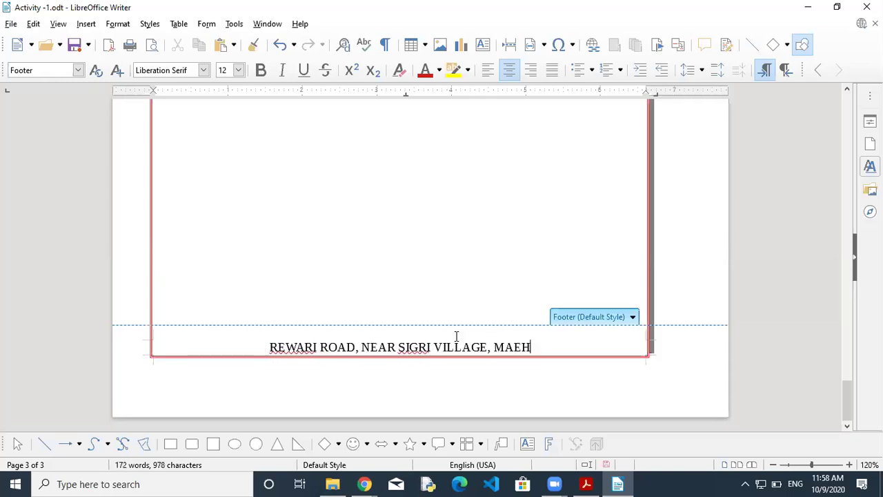
{"action": "key", "text": "BackSpace"}
{"action": "key", "text": "BackSpace"}
{"action": "type", "text": "HEN"}
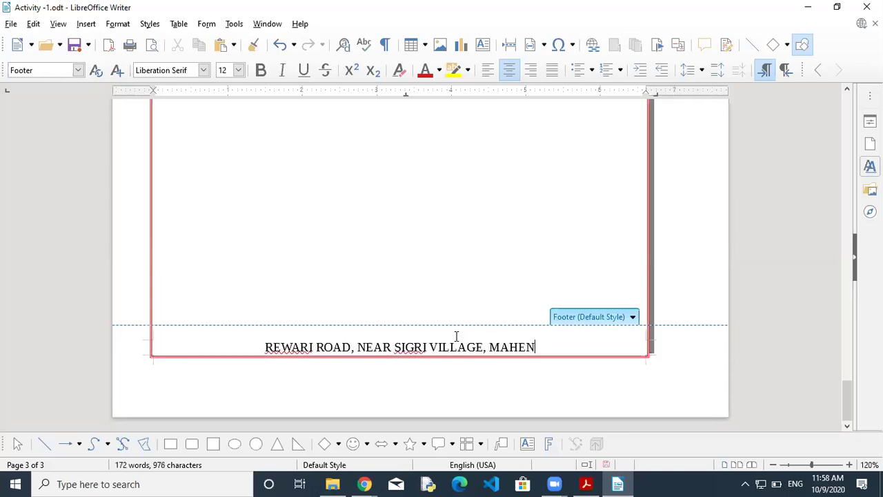
{"action": "type", "text": "DRAGARH"}
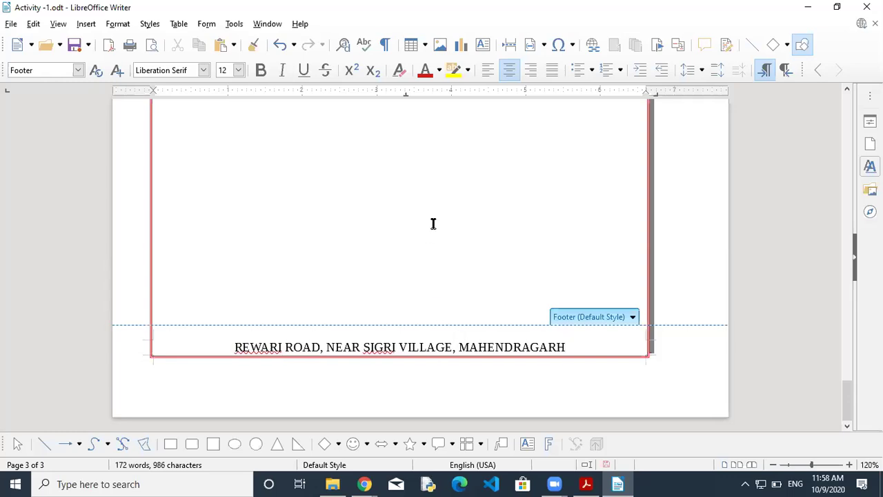
{"action": "left_click", "coordinate": [433, 223]}
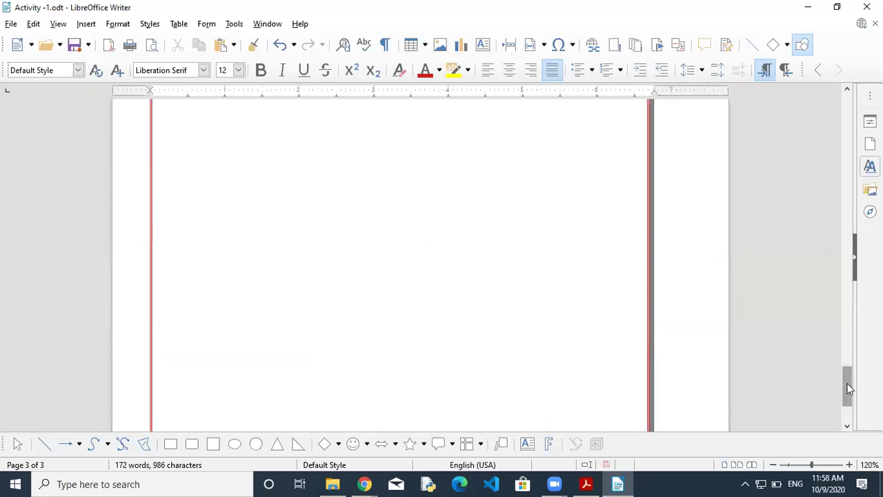
Step: Format the footer with black border lines along its top and bottom edges only
{"action": "left_click_drag", "start_coordinate": [848, 389], "coordinate": [849, 312]}
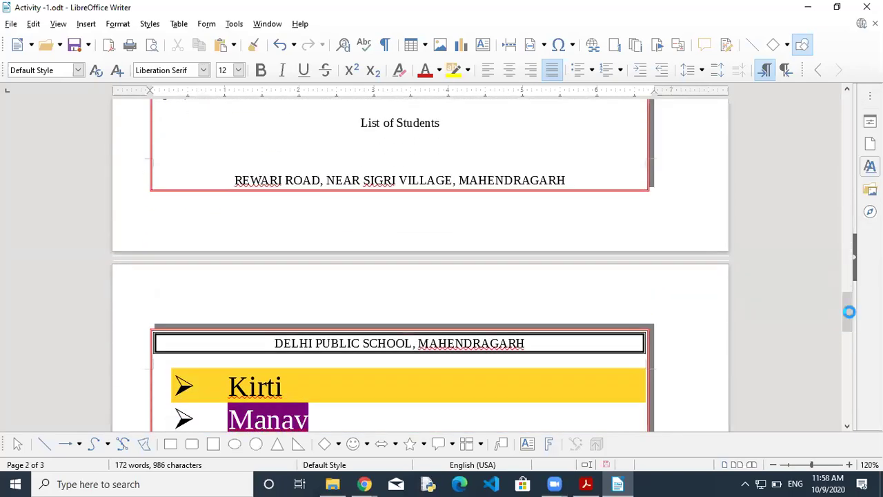
{"action": "left_click", "coordinate": [565, 182]}
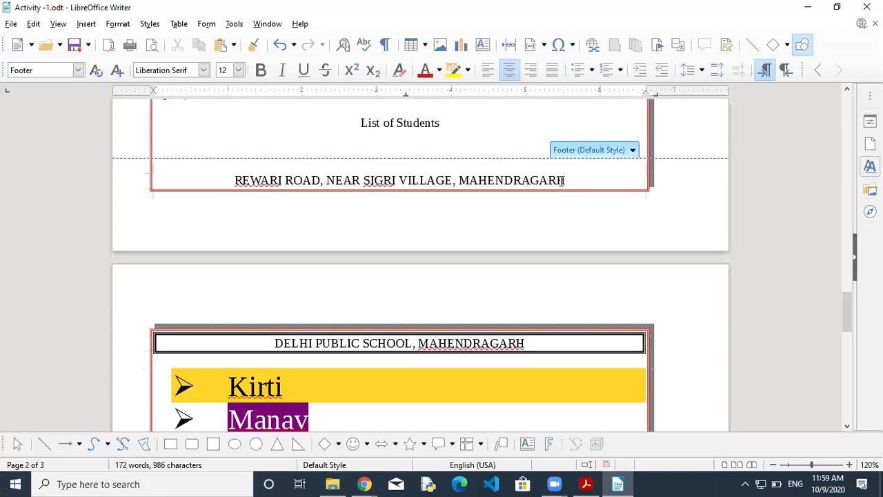
{"action": "left_click", "coordinate": [629, 153]}
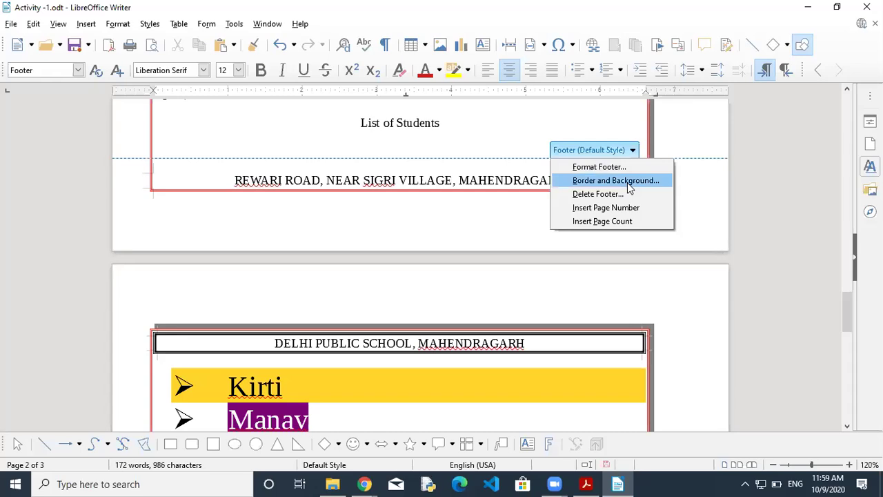
{"action": "left_click", "coordinate": [627, 183]}
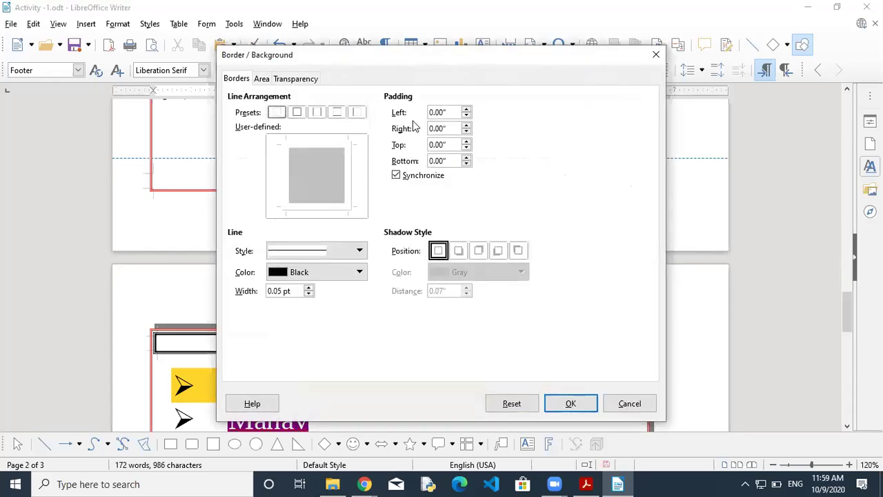
{"action": "left_click", "coordinate": [316, 112]}
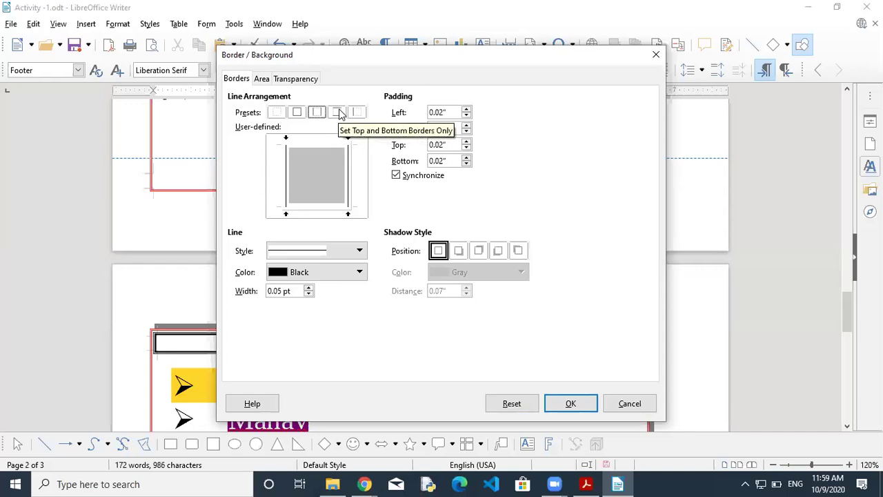
{"action": "left_click", "coordinate": [338, 112]}
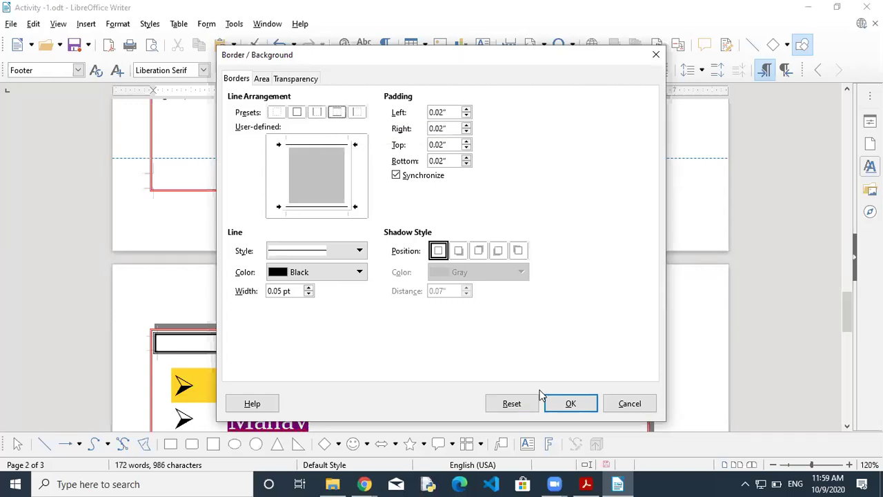
{"action": "left_click", "coordinate": [575, 399]}
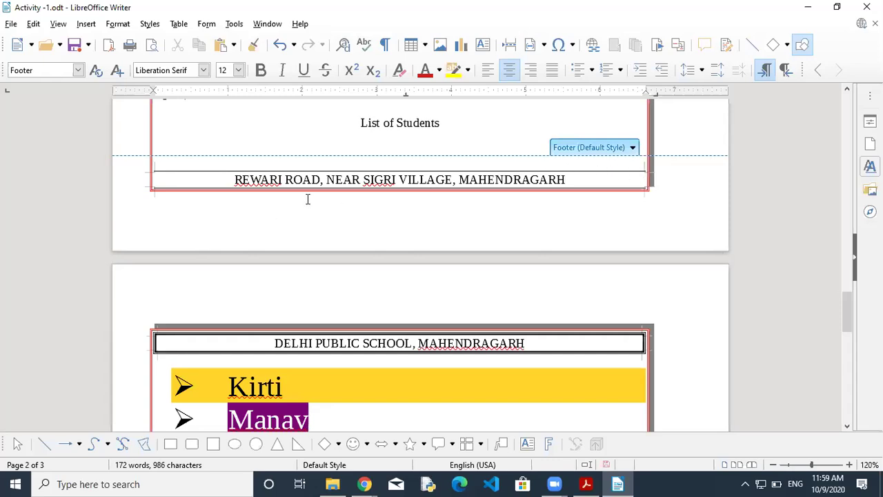
Step: Add a tab after the school's address in the footer, making room for a page number at the far end
{"action": "left_click", "coordinate": [624, 148]}
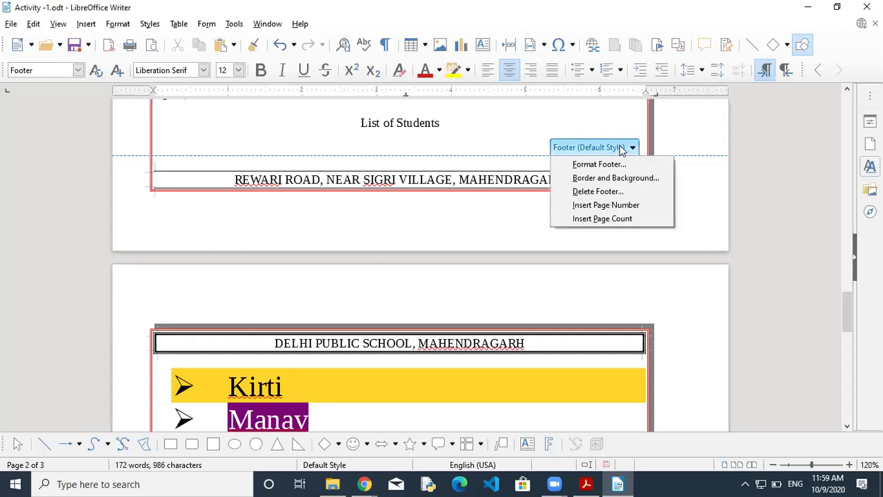
{"action": "left_click", "coordinate": [604, 206]}
{"action": "double_click", "coordinate": [567, 179]}
{"action": "key", "text": "Tab"}
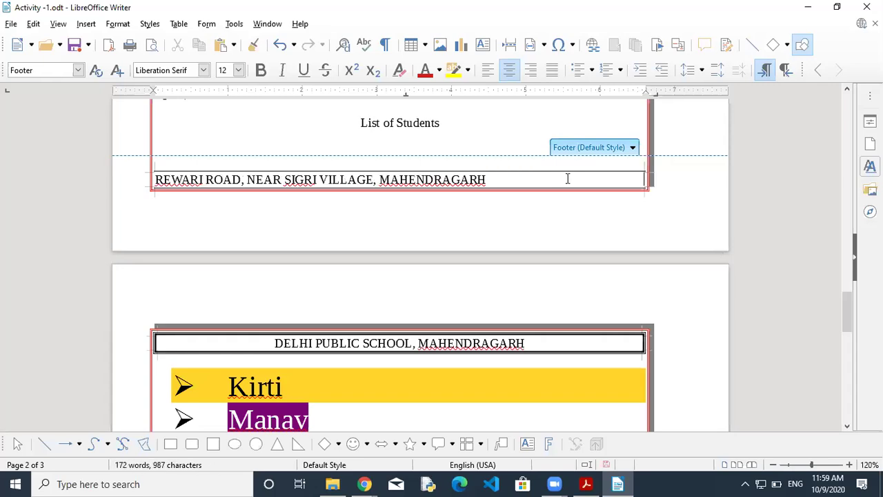
{"action": "triple_click", "coordinate": [567, 178]}
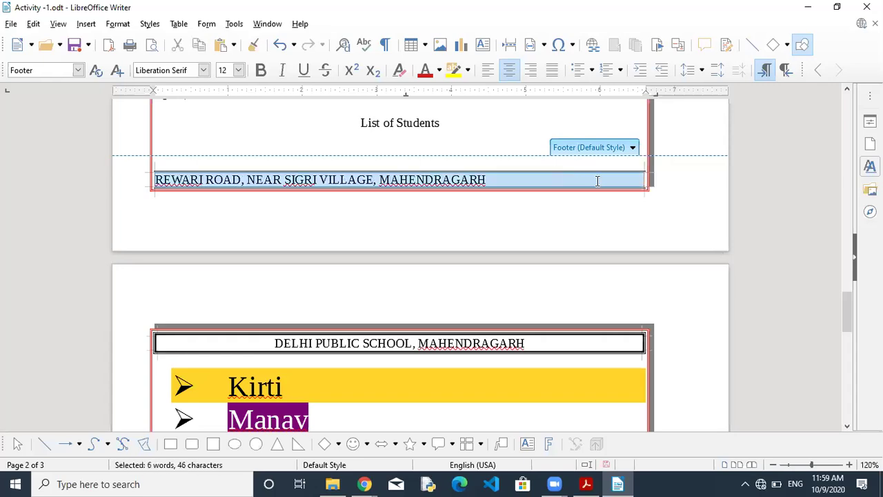
{"action": "left_click", "coordinate": [598, 181]}
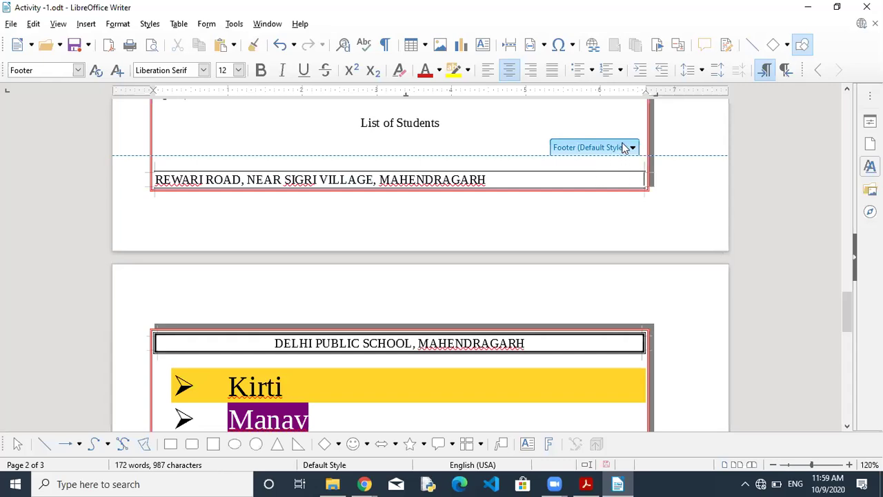
Step: Insert the page number and the total page count, separated by a "/", after the address in the footer
{"action": "left_click", "coordinate": [624, 147]}
{"action": "left_click", "coordinate": [611, 203]}
{"action": "left_click_drag", "start_coordinate": [643, 178], "coordinate": [637, 178]}
{"action": "key", "text": "End"}
{"action": "type", "text": "/"}
{"action": "left_click", "coordinate": [632, 147]}
{"action": "left_click", "coordinate": [615, 218]}
{"action": "scroll", "coordinate": [848, 400], "scroll_direction": "down", "scroll_amount": 3}
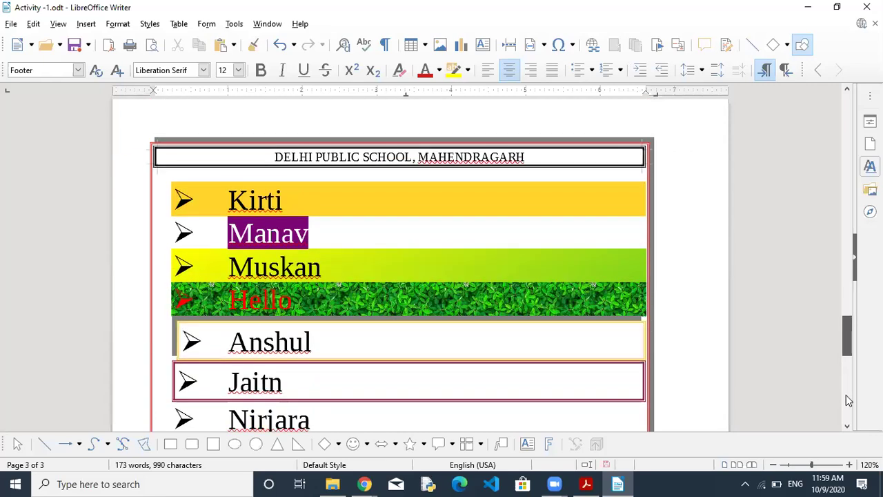
{"action": "scroll", "coordinate": [848, 400], "scroll_direction": "down", "scroll_amount": 5}
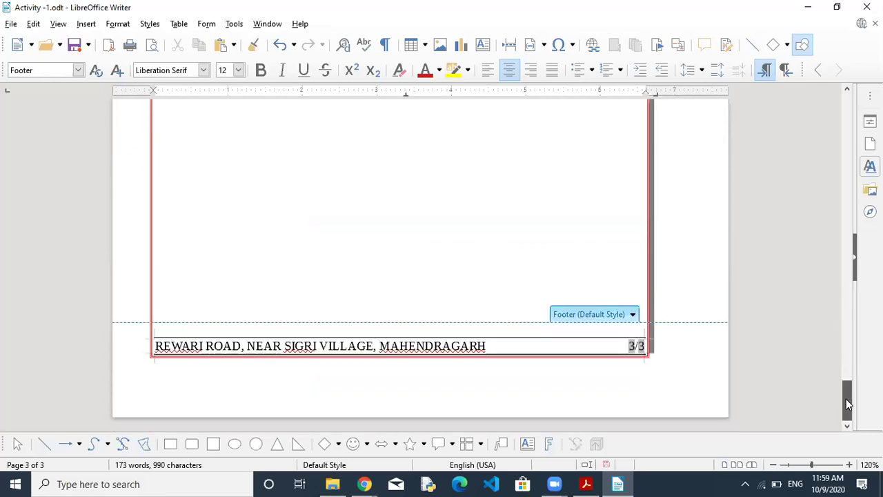
Step: Turn off the header's option to use the same content on left and right pages
{"action": "left_click_drag", "start_coordinate": [849, 403], "coordinate": [841, 181]}
{"action": "scroll", "coordinate": [451, 163], "scroll_direction": "up", "scroll_amount": 10}
{"action": "left_click", "coordinate": [451, 164]}
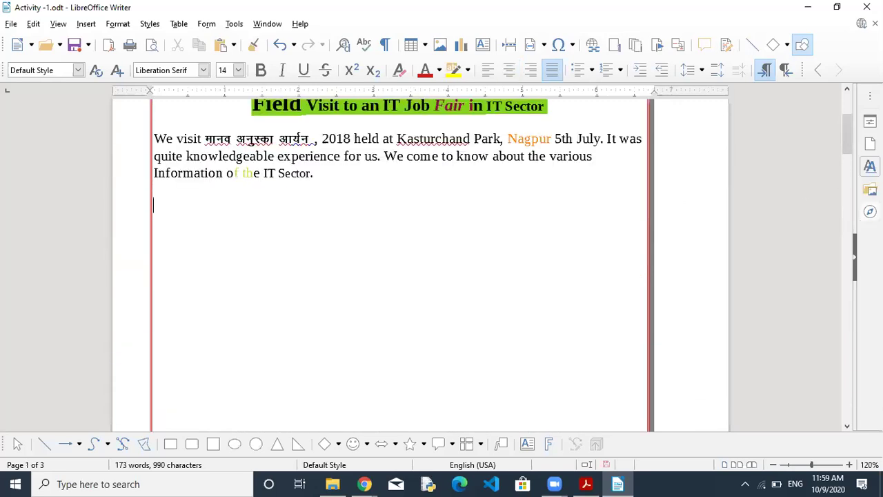
{"action": "mouse_move", "coordinate": [844, 140]}
{"action": "left_mouse_down"}
{"action": "mouse_move", "coordinate": [840, 193]}
{"action": "mouse_move", "coordinate": [843, 123]}
{"action": "left_mouse_up"}
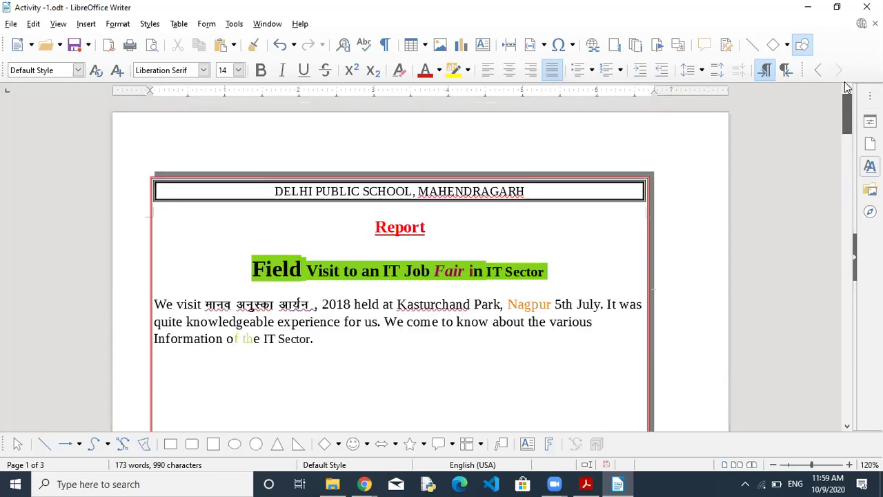
{"action": "left_click", "coordinate": [562, 192]}
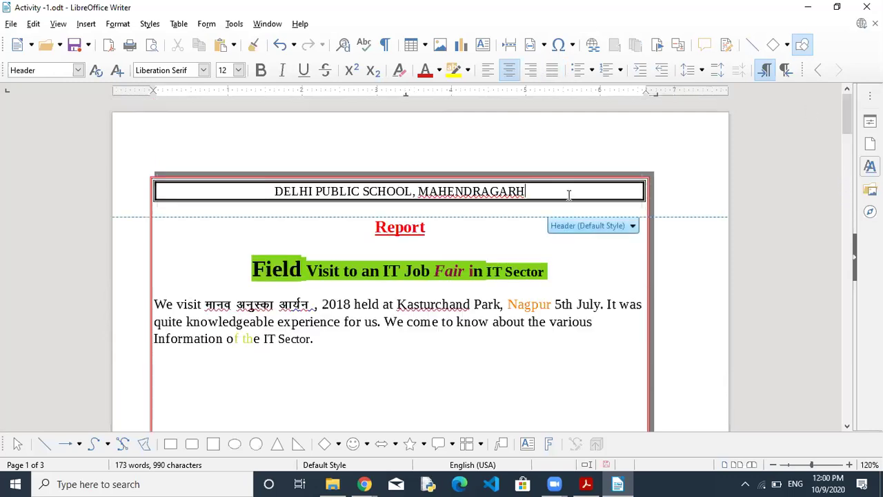
{"action": "left_click", "coordinate": [633, 228]}
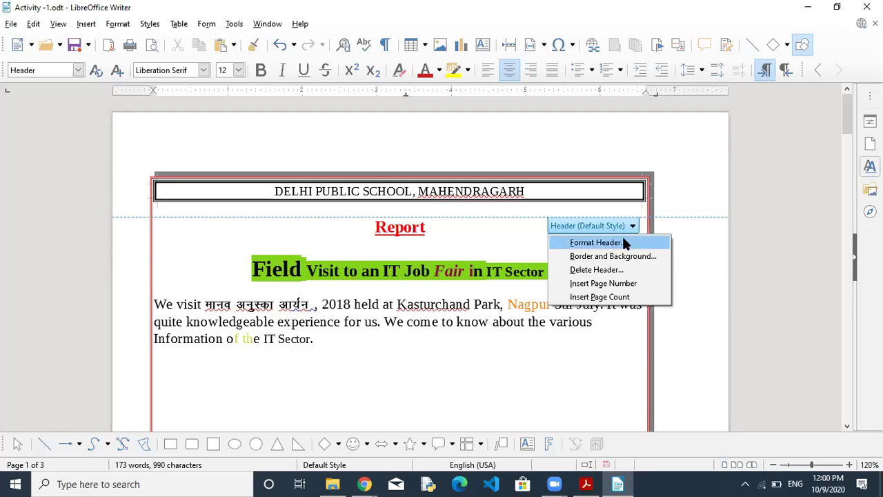
{"action": "left_click", "coordinate": [597, 242]}
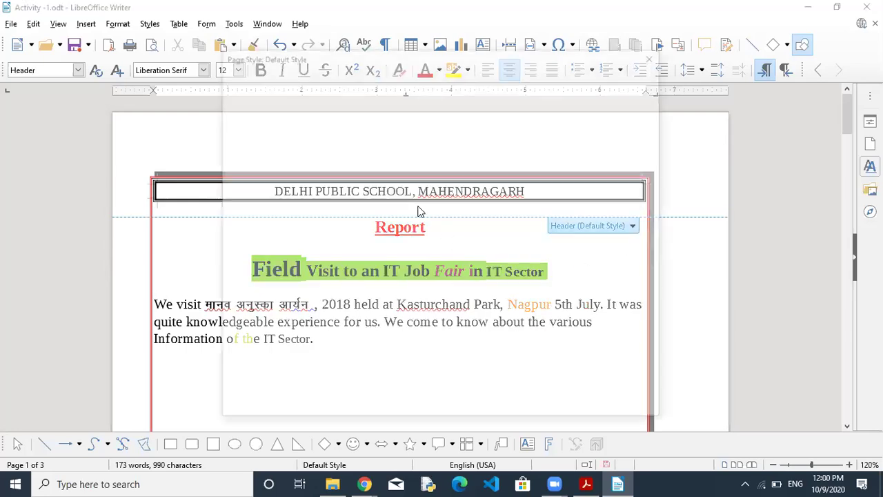
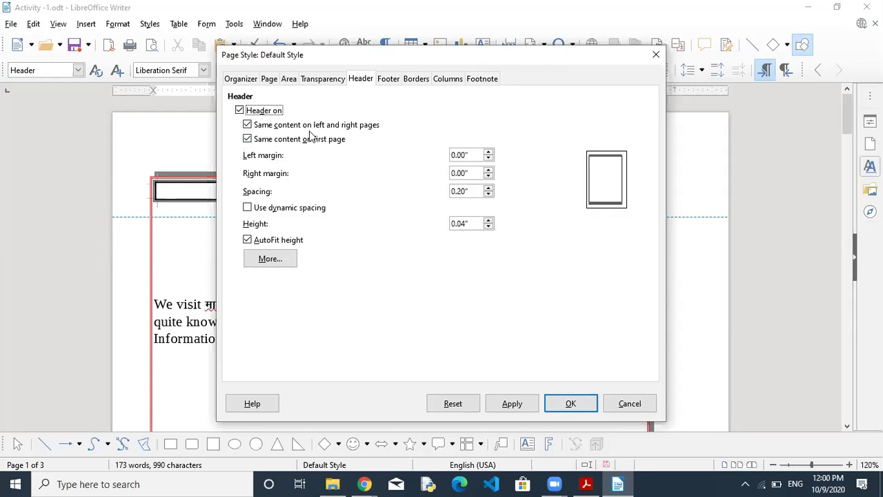
{"action": "left_click", "coordinate": [248, 126]}
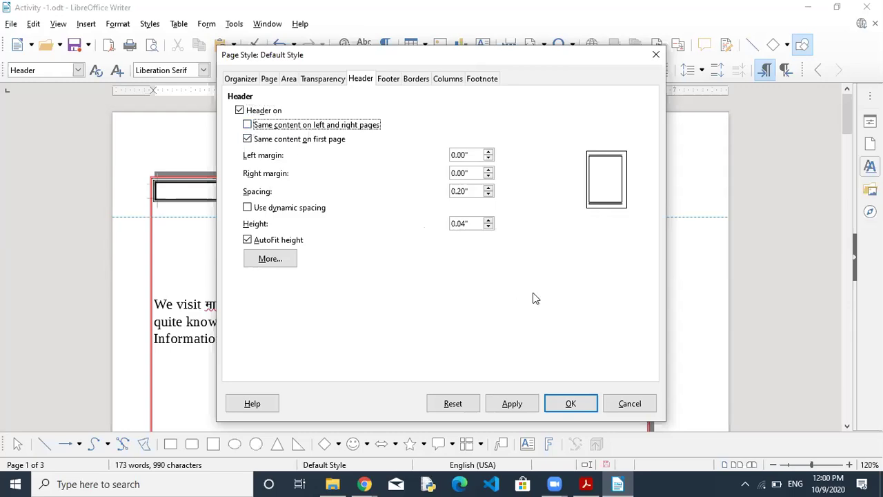
{"action": "left_click", "coordinate": [564, 405]}
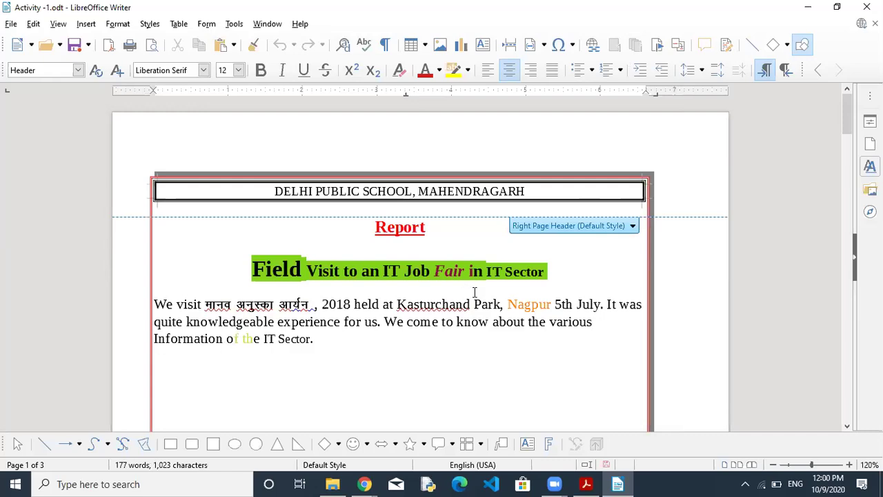
Step: Turn off the header's option to use the same content on the first page
{"action": "left_click_drag", "start_coordinate": [849, 109], "coordinate": [849, 121]}
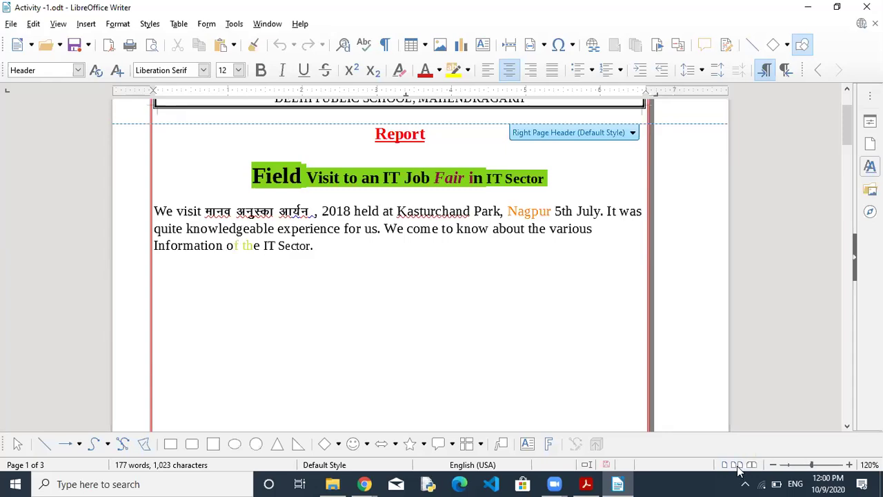
{"action": "left_click", "coordinate": [773, 465]}
{"action": "left_click", "coordinate": [773, 465]}
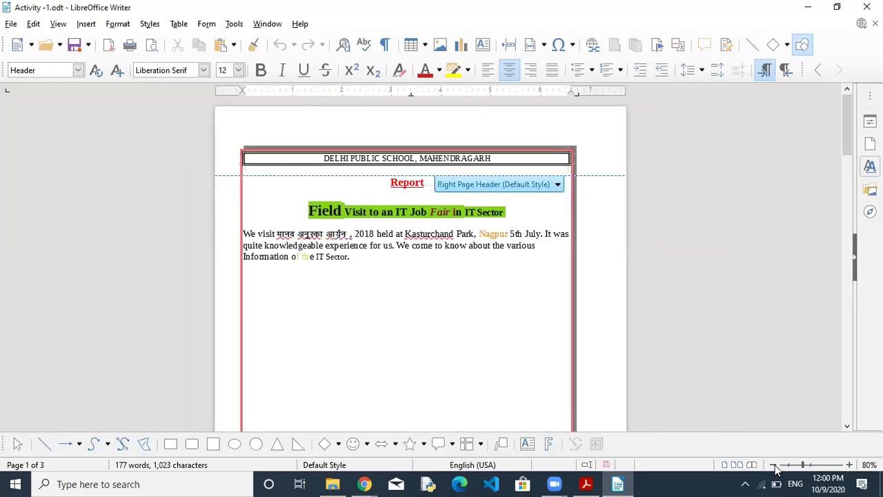
{"action": "left_click", "coordinate": [773, 465]}
{"action": "left_click", "coordinate": [773, 465]}
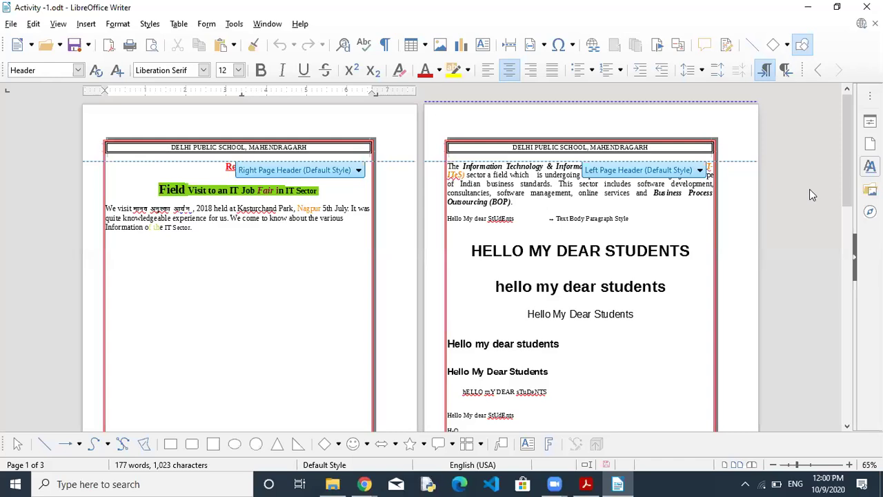
{"action": "mouse_move", "coordinate": [846, 145]}
{"action": "left_mouse_down"}
{"action": "mouse_move", "coordinate": [828, 271]}
{"action": "mouse_move", "coordinate": [840, 148]}
{"action": "left_mouse_up"}
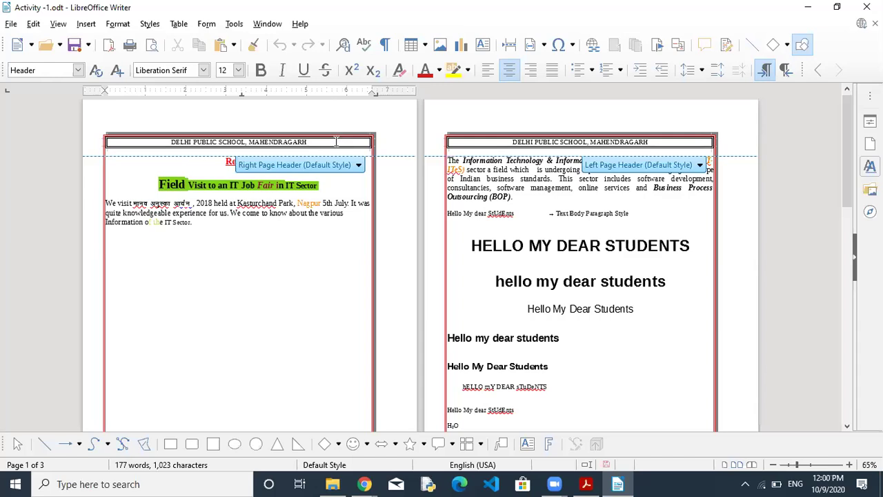
{"action": "left_click", "coordinate": [358, 165]}
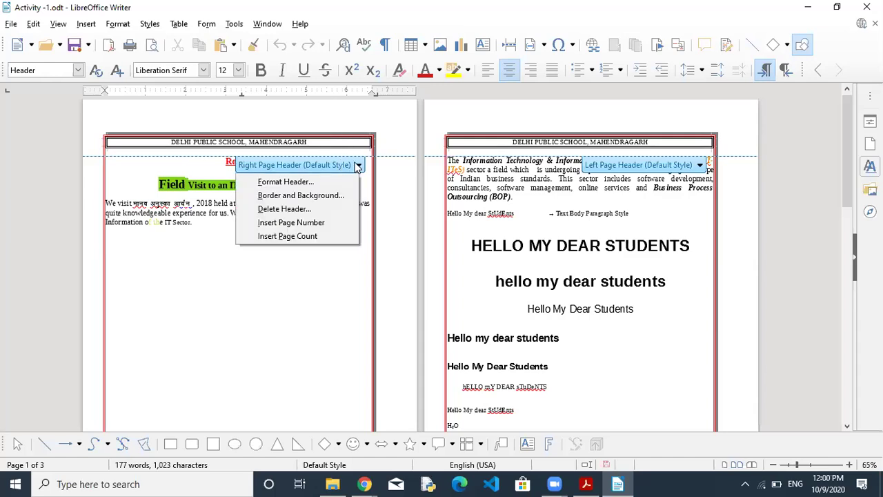
{"action": "left_click", "coordinate": [318, 183]}
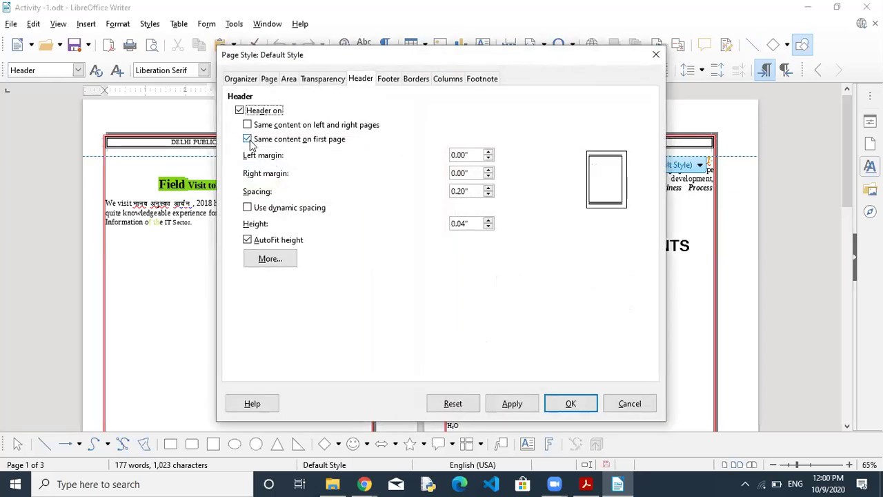
{"action": "left_click", "coordinate": [247, 139]}
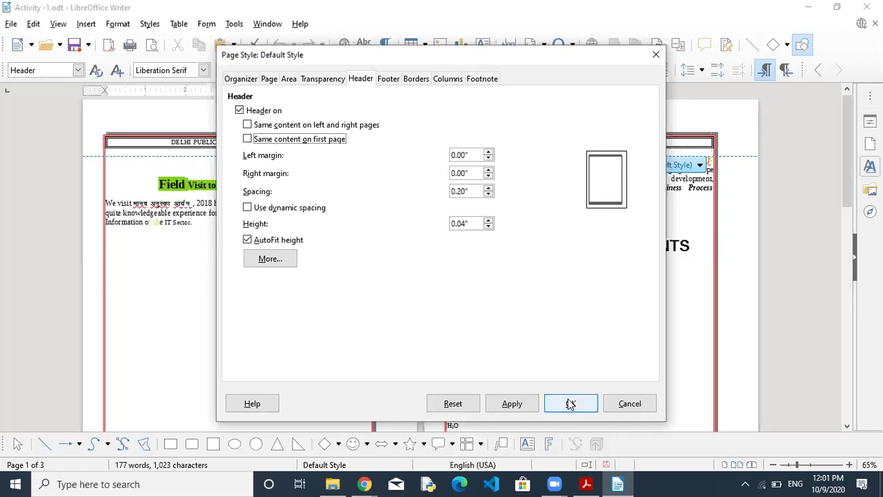
{"action": "left_click", "coordinate": [529, 404]}
{"action": "left_click", "coordinate": [575, 401]}
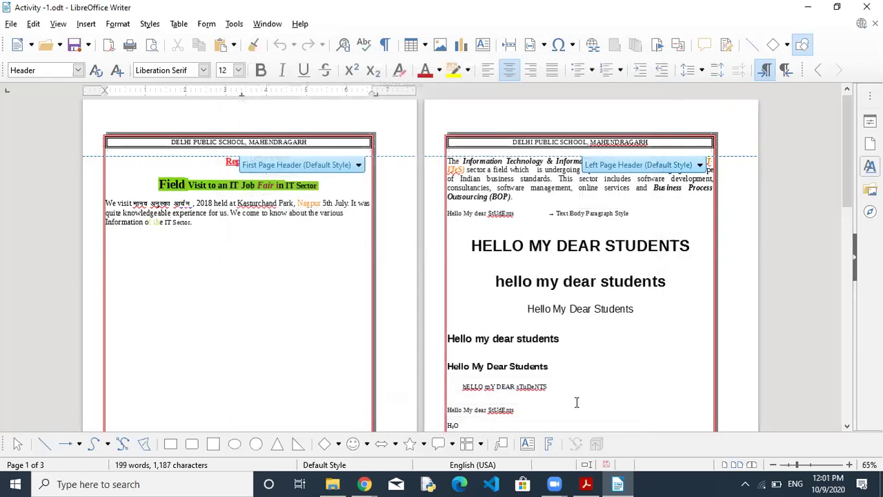
Step: Replace the school name in the first page's header with a person's name
{"action": "key", "text": "BackSpace"}
{"action": "key", "text": "BackSpace"}
{"action": "key", "text": "BackSpace"}
{"action": "key", "text": "BackSpace"}
{"action": "key", "text": "BackSpace"}
{"action": "key", "text": "BackSpace"}
{"action": "key", "text": "BackSpace"}
{"action": "key", "text": "BackSpace"}
{"action": "key", "text": "BackSpace"}
{"action": "key", "text": "BackSpace"}
{"action": "key", "text": "BackSpace"}
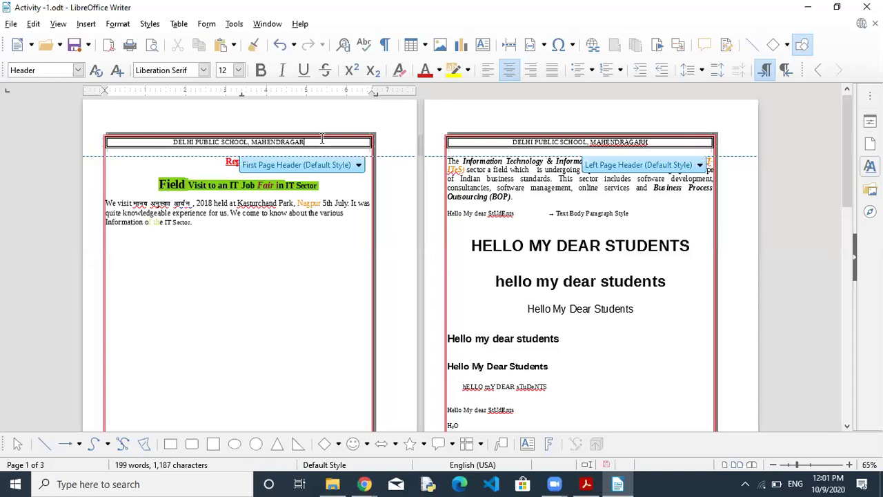
{"action": "key", "text": "BackSpace"}
{"action": "key", "text": "BackSpace"}
{"action": "key", "text": "BackSpace"}
{"action": "key", "text": "BackSpace"}
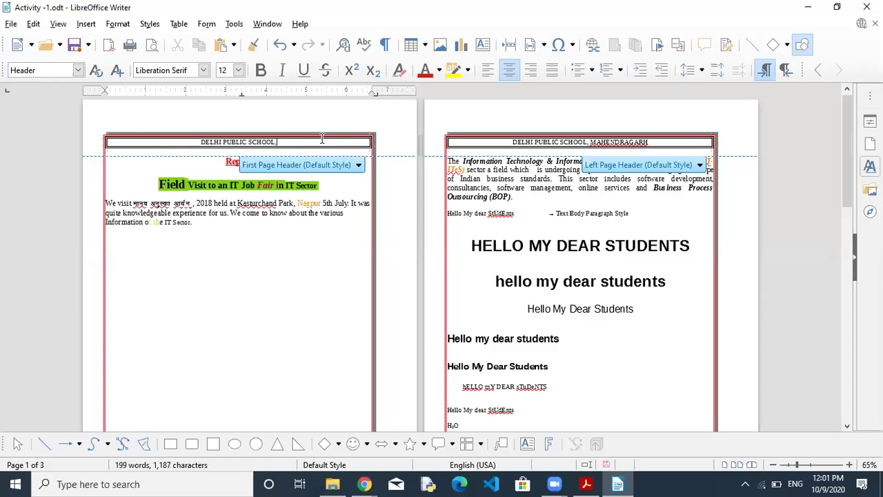
{"action": "key", "text": "BackSpace"}
{"action": "key", "text": "BackSpace"}
{"action": "key", "text": "BackSpace"}
{"action": "key", "text": "BackSpace"}
{"action": "key", "text": "BackSpace"}
{"action": "key", "text": "BackSpace"}
{"action": "key", "text": "BackSpace"}
{"action": "key", "text": "BackSpace"}
{"action": "key", "text": "BackSpace"}
{"action": "key", "text": "BackSpace"}
{"action": "key", "text": "BackSpace"}
{"action": "key", "text": "BackSpace"}
{"action": "key", "text": "BackSpace"}
{"action": "key", "text": "BackSpace"}
{"action": "key", "text": "BackSpace"}
{"action": "key", "text": "BackSpace"}
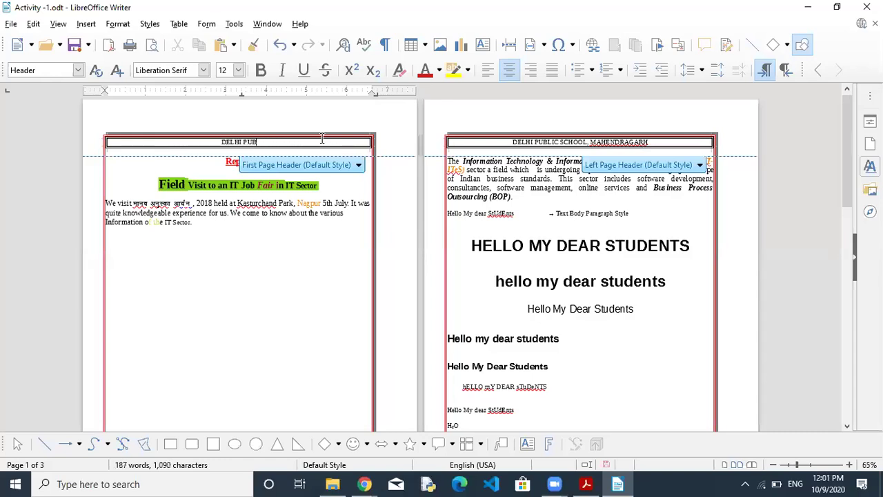
{"action": "key", "text": "BackSpace"}
{"action": "type", "text": "ANJEEV SINGH"}
Step: Compare the headers on the second and third pages with the one on the first page
{"action": "left_click", "coordinate": [569, 247]}
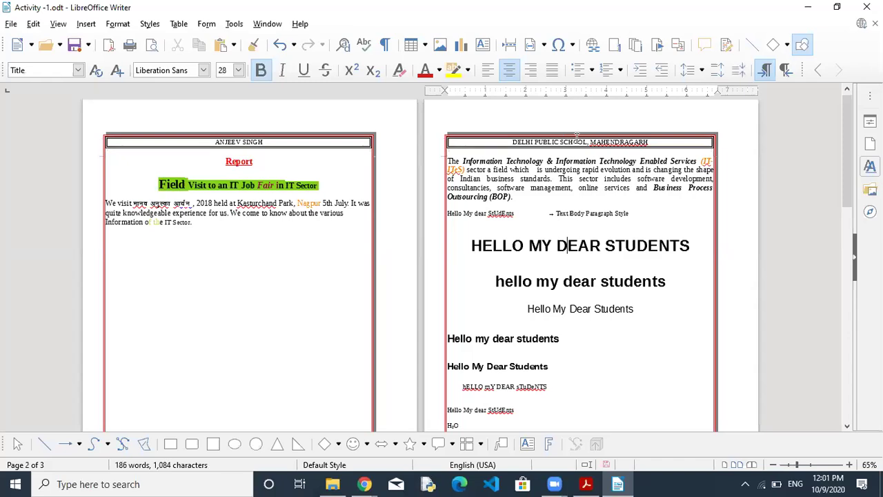
{"action": "left_click", "coordinate": [660, 138]}
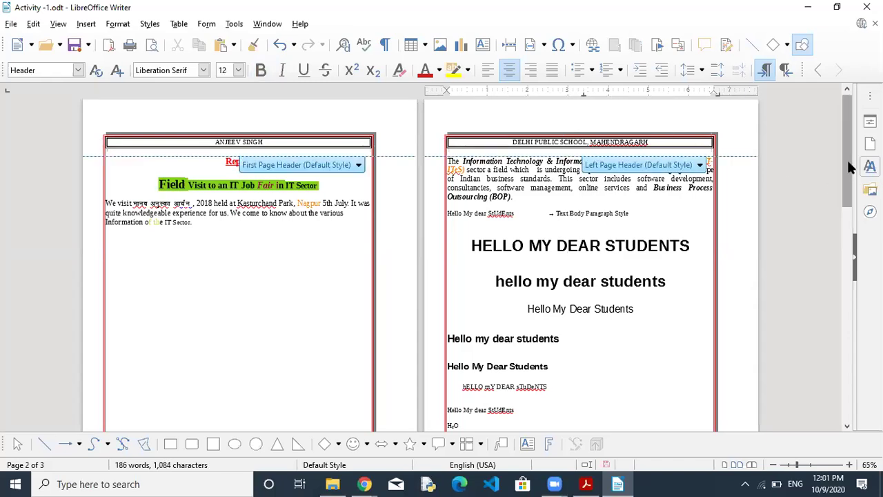
{"action": "scroll", "coordinate": [845, 186], "scroll_direction": "down", "scroll_amount": 2}
{"action": "left_click_drag", "start_coordinate": [844, 186], "coordinate": [828, 280]}
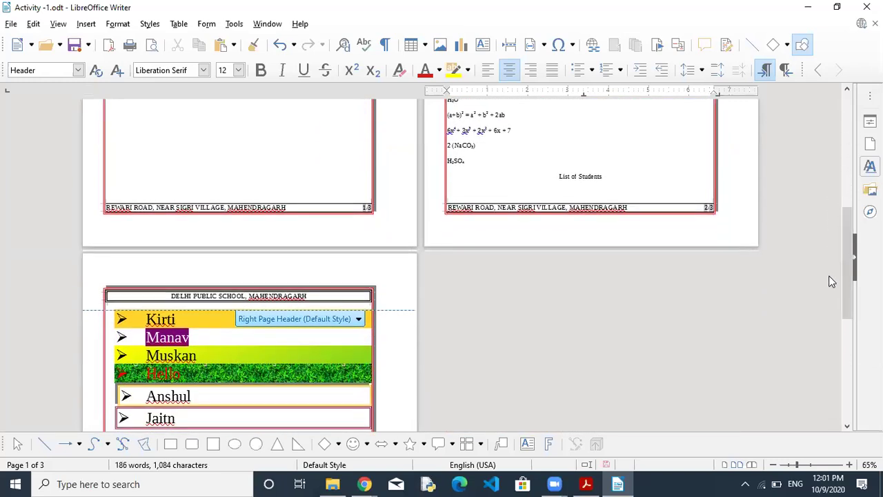
Step: Shorten the third page's header to "DELHI PUBLIC SCHOOL" by deleting the town name
{"action": "key", "text": "BackSpace"}
{"action": "key", "text": "BackSpace"}
{"action": "key", "text": "BackSpace"}
{"action": "key", "text": "BackSpace"}
{"action": "key", "text": "BackSpace"}
{"action": "key", "text": "BackSpace"}
{"action": "key", "text": "BackSpace"}
{"action": "key", "text": "BackSpace"}
{"action": "key", "text": "BackSpace"}
{"action": "key", "text": "BackSpace"}
{"action": "key", "text": "BackSpace"}
{"action": "key", "text": "BackSpace"}
{"action": "key", "text": "BackSpace"}
{"action": "key", "text": "BackSpace"}
{"action": "left_click", "coordinate": [627, 140]}
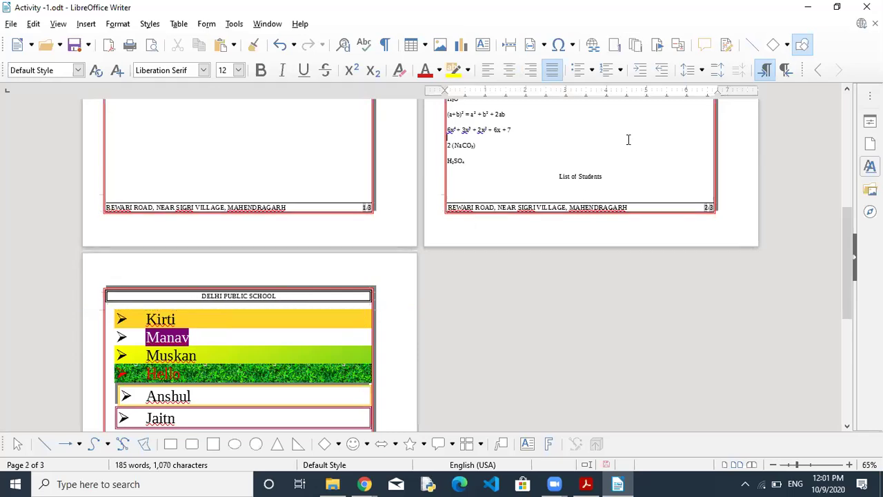
Step: Insert a page break below the student list on the third page
{"action": "left_click_drag", "start_coordinate": [844, 236], "coordinate": [854, 110]}
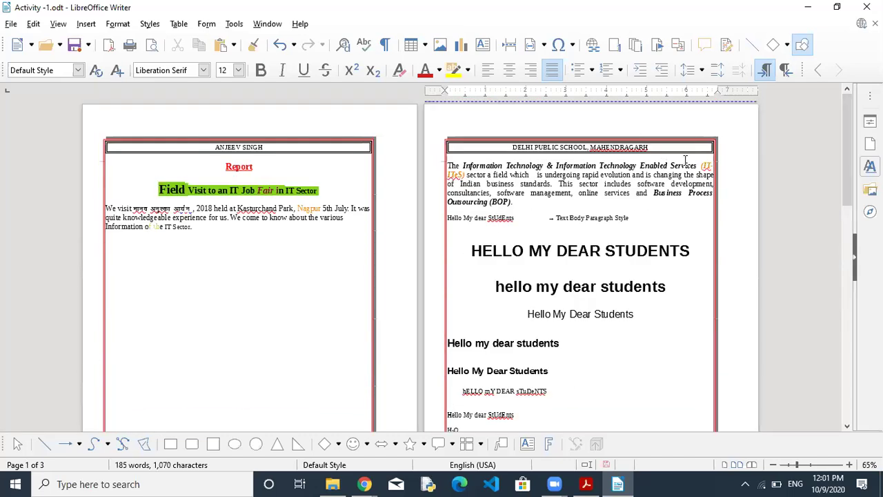
{"action": "left_click", "coordinate": [687, 147]}
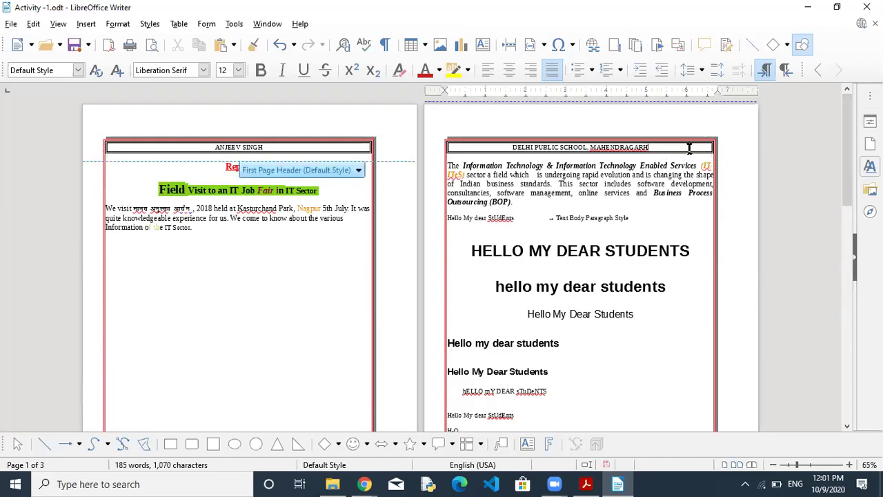
{"action": "left_click", "coordinate": [691, 246]}
{"action": "left_click_drag", "start_coordinate": [851, 168], "coordinate": [834, 356]}
{"action": "left_click", "coordinate": [242, 248]}
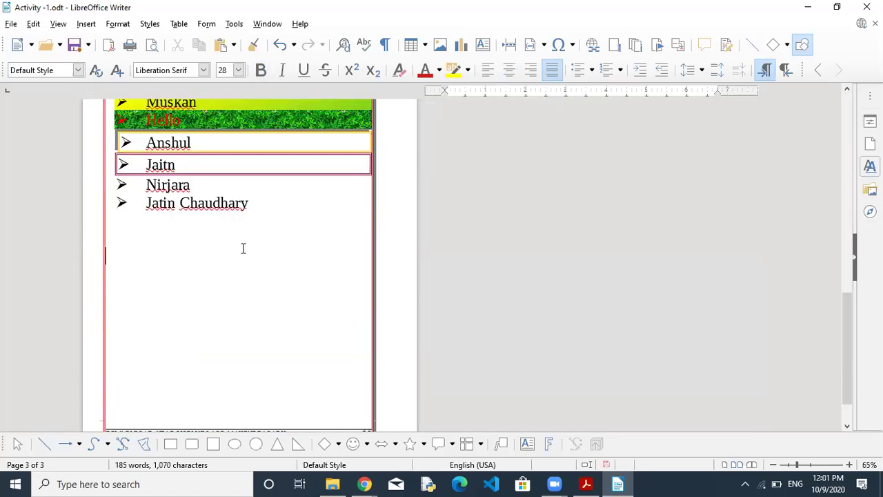
{"action": "key", "text": "ctrl+Return"}
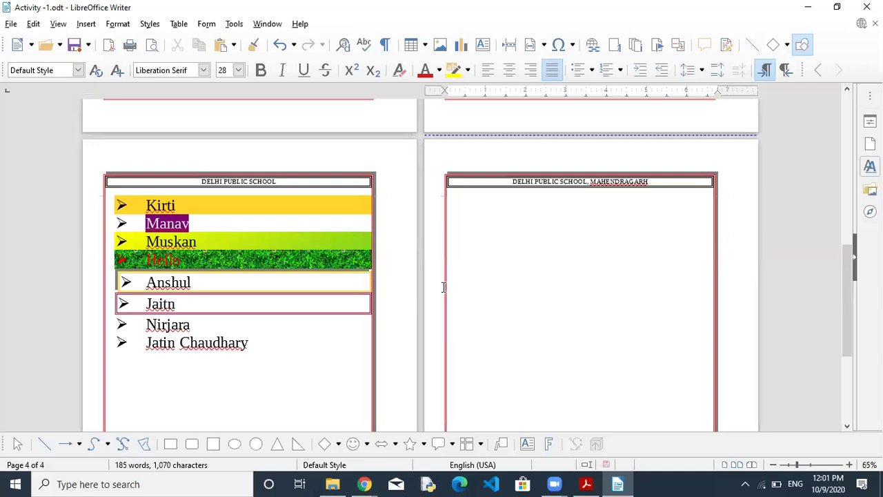
Step: Write "Hello Everyone" and, on a second line, "Now you understand about Header and" on the fourth page
{"action": "type", "text": "Hello Everyon"}
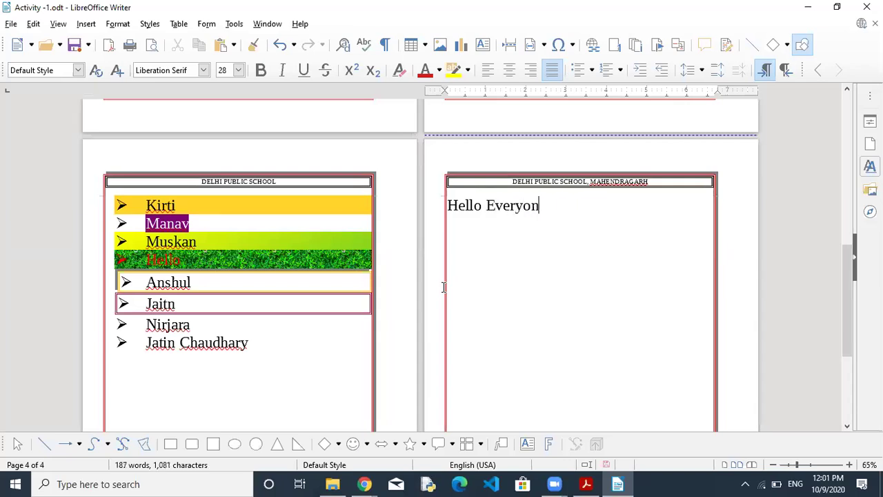
{"action": "type", "text": "Y"}
{"action": "key", "text": "BackSpace"}
{"action": "type", "text": "NOw"}
{"action": "key", "text": "BackSpace"}
{"action": "key", "text": "BackSpace"}
{"action": "type", "text": "ow you under"}
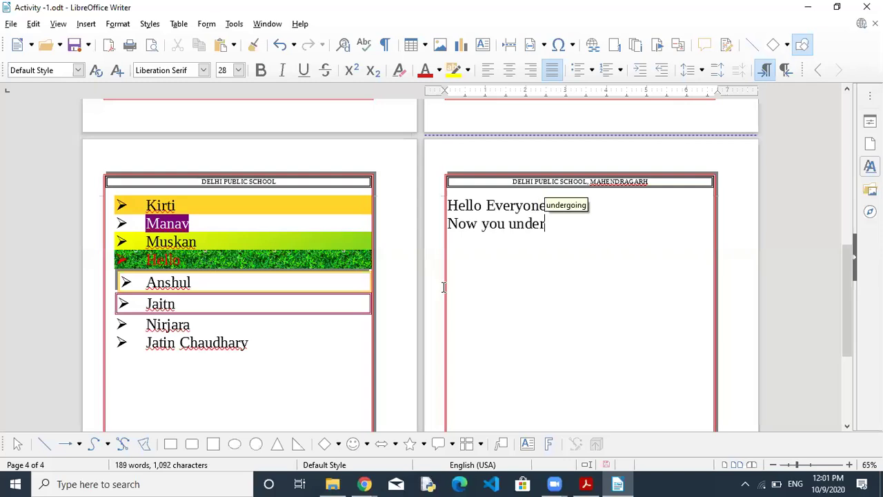
{"action": "type", "text": "stand about "}
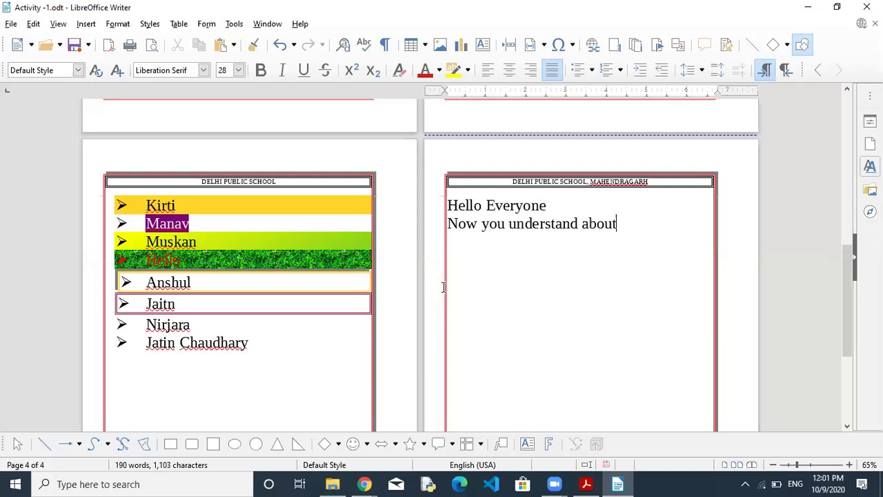
{"action": "type", "text": "Header and"}
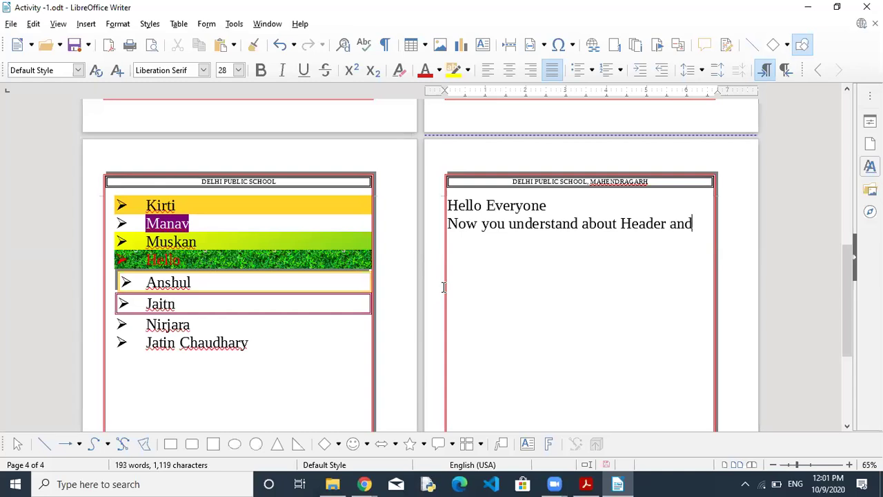
Step: Add a fifth page with a page break and write "Footer" on it
{"action": "key", "text": "ctrl+Return"}
{"action": "type", "text": "Footer"}
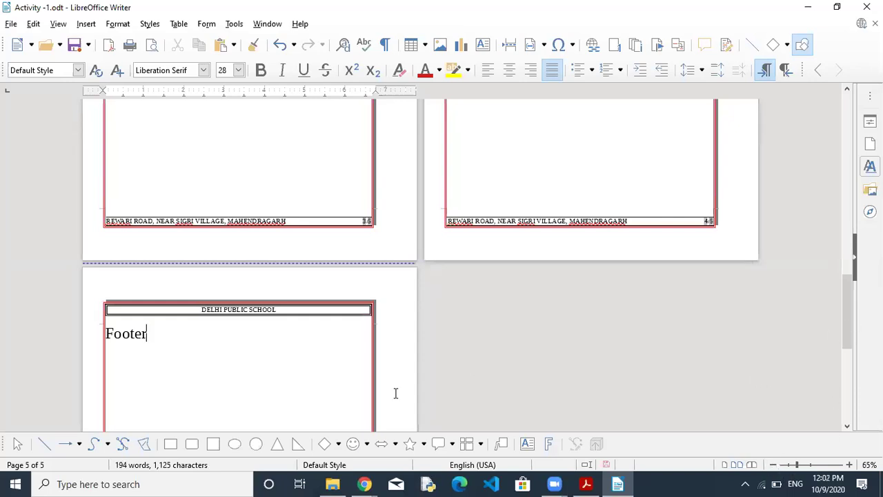
{"action": "left_click", "coordinate": [167, 339]}
{"action": "left_click_drag", "start_coordinate": [287, 310], "coordinate": [218, 301]}
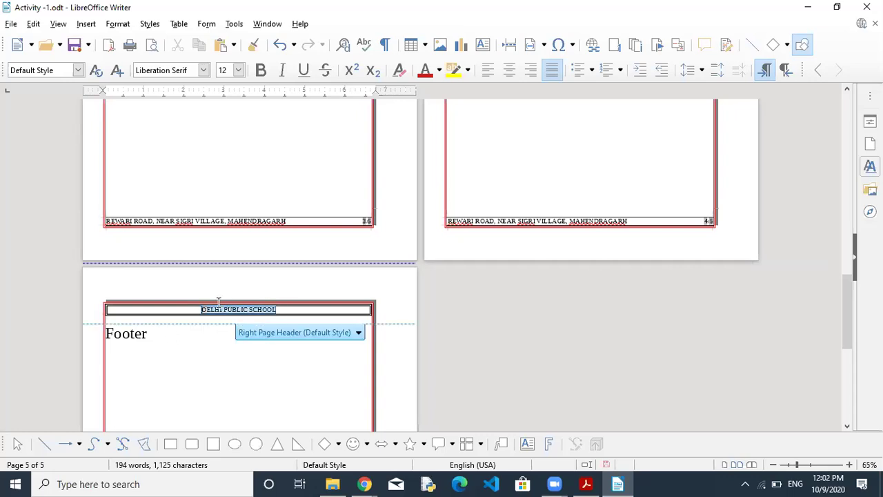
{"action": "left_click", "coordinate": [241, 360]}
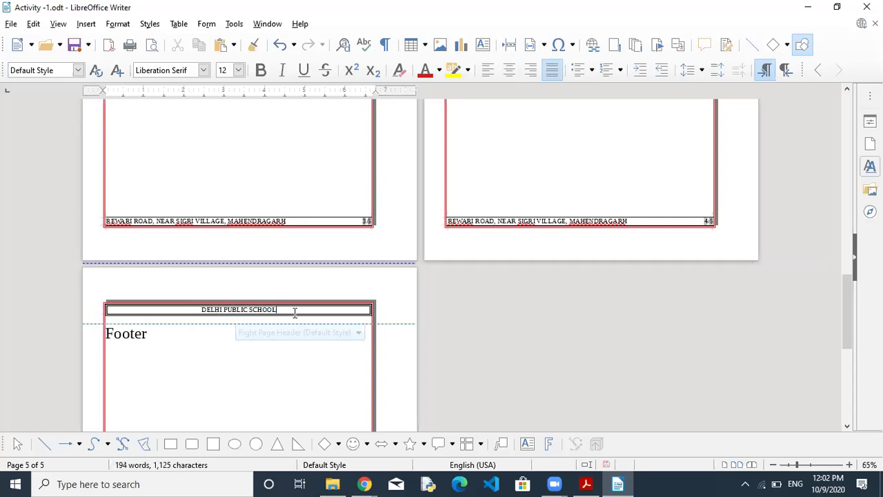
{"action": "left_click", "coordinate": [294, 309]}
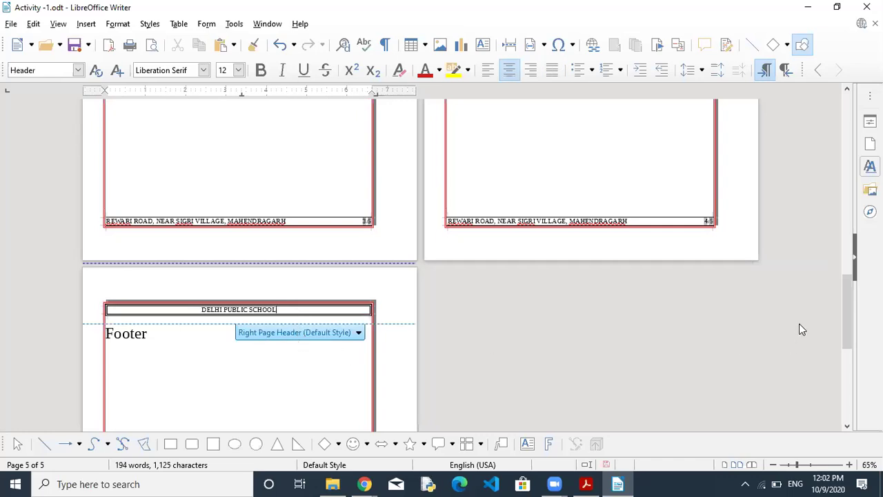
Step: Replace the right page header with "Digital Documentation" and the left page header with "By" plus the author's full name
{"action": "left_click_drag", "start_coordinate": [847, 316], "coordinate": [850, 233]}
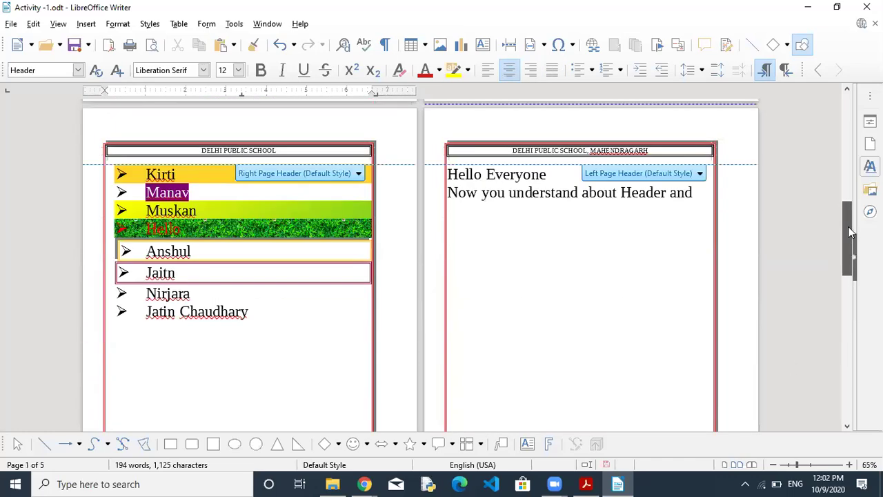
{"action": "scroll", "coordinate": [669, 242], "scroll_direction": "up", "scroll_amount": 2}
{"action": "left_click", "coordinate": [667, 230]}
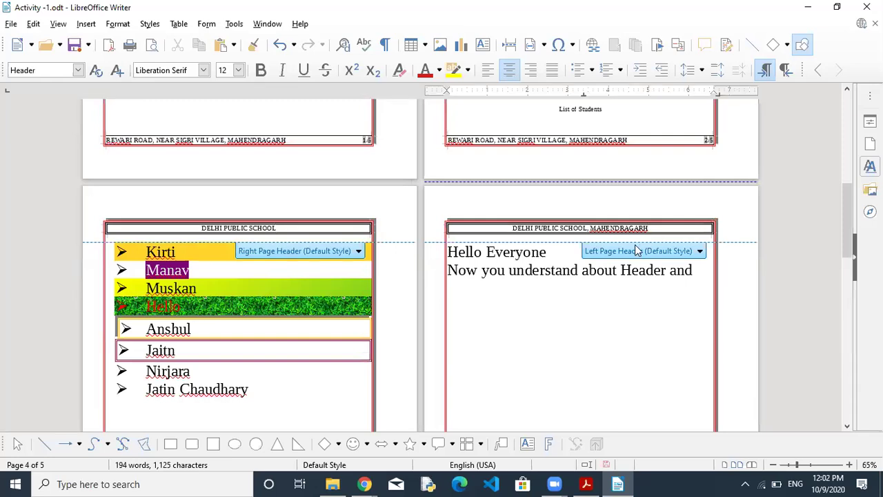
{"action": "left_click", "coordinate": [300, 230]}
{"action": "triple_click", "coordinate": [300, 230]}
{"action": "type", "text": "Dis"}
{"action": "type", "text": "ital Docum"}
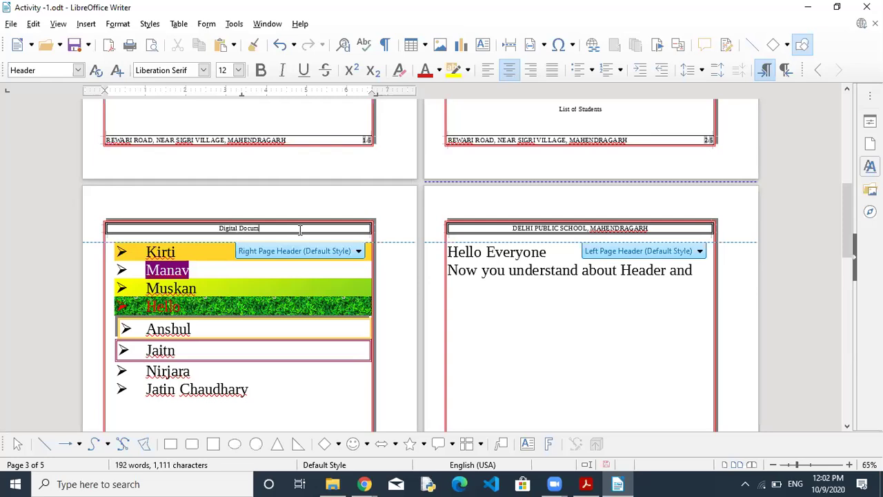
{"action": "type", "text": "entation"}
{"action": "triple_click", "coordinate": [614, 231]}
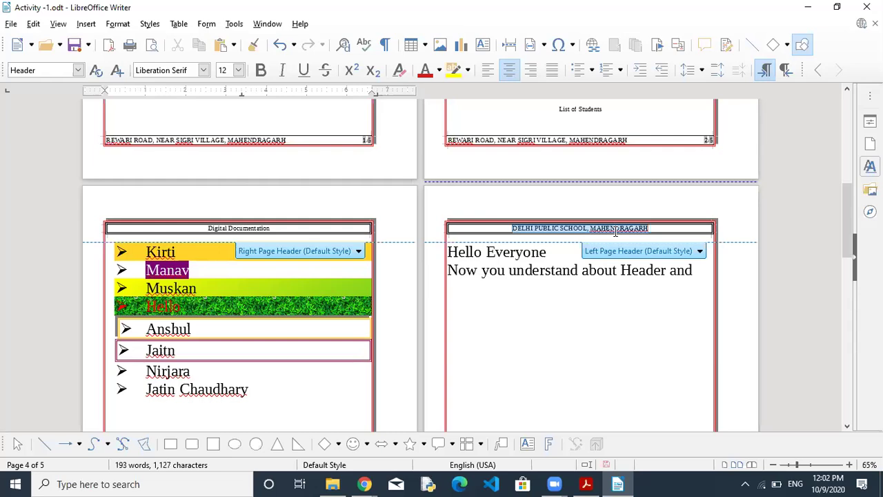
{"action": "type", "text": "By Anjeev Singh"}
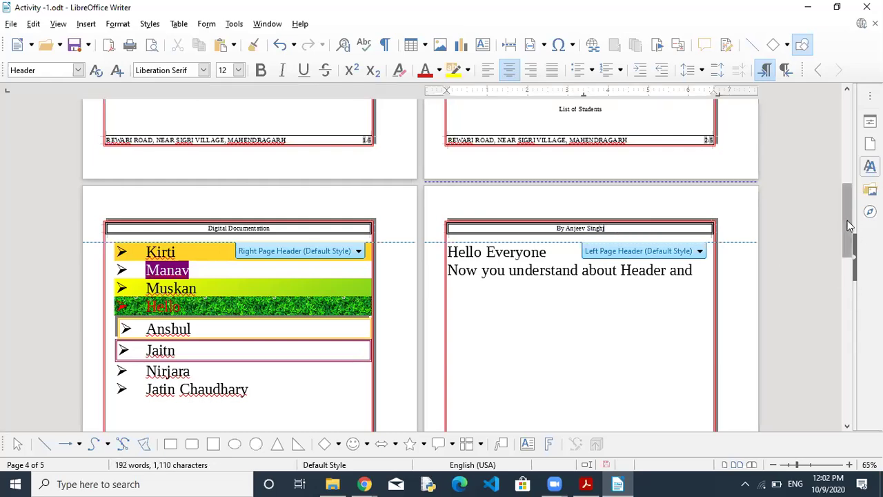
Step: Replace the first page's header text with "Info Technology 402 Class IX"
{"action": "left_click_drag", "start_coordinate": [847, 220], "coordinate": [844, 116]}
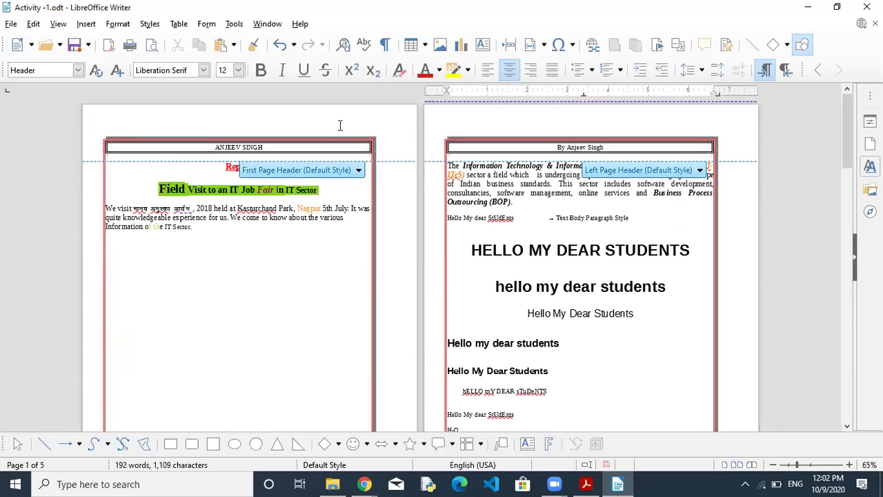
{"action": "left_click", "coordinate": [296, 147]}
{"action": "key", "text": "BackSpace"}
{"action": "key", "text": "BackSpace"}
{"action": "key", "text": "BackSpace"}
{"action": "key", "text": "BackSpace"}
{"action": "key", "text": "BackSpace"}
{"action": "key", "text": "BackSpace"}
{"action": "key", "text": "BackSpace"}
{"action": "key", "text": "BackSpace"}
{"action": "key", "text": "BackSpace"}
{"action": "key", "text": "BackSpace"}
{"action": "key", "text": "BackSpace"}
{"action": "key", "text": "BackSpace"}
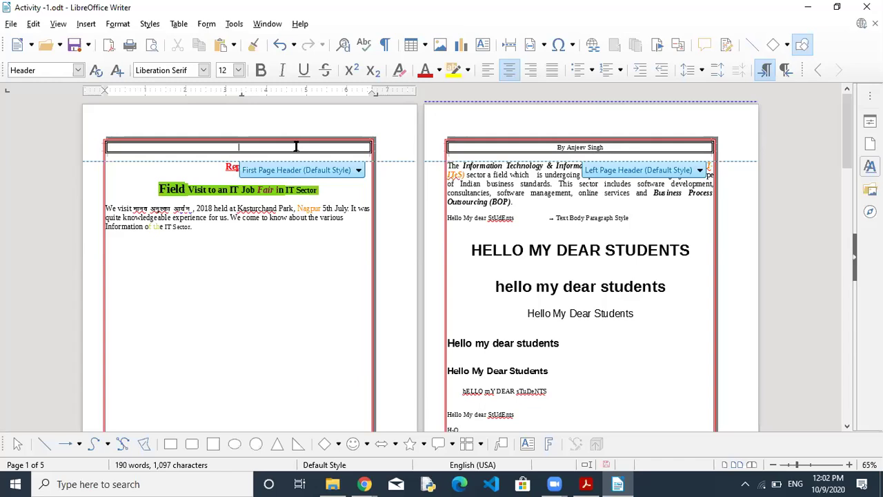
{"action": "type", "text": "H"}
{"action": "key", "text": "BackSpace"}
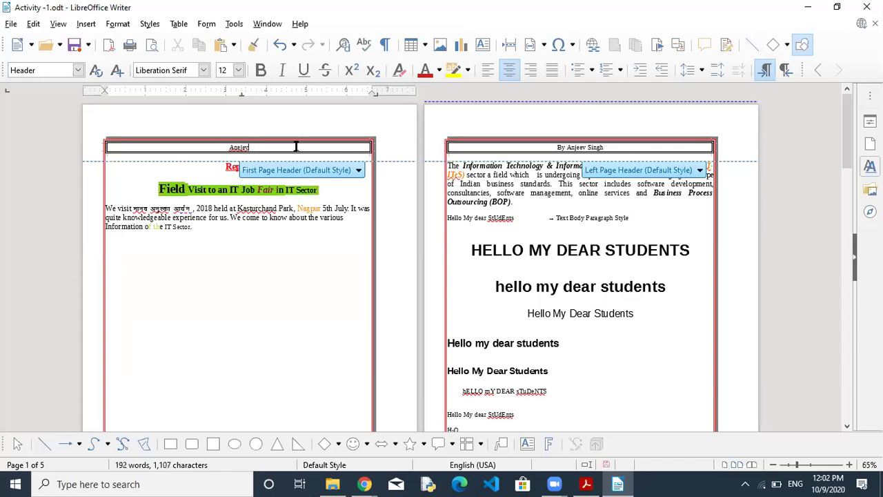
{"action": "type", "text": "Info Tech"}
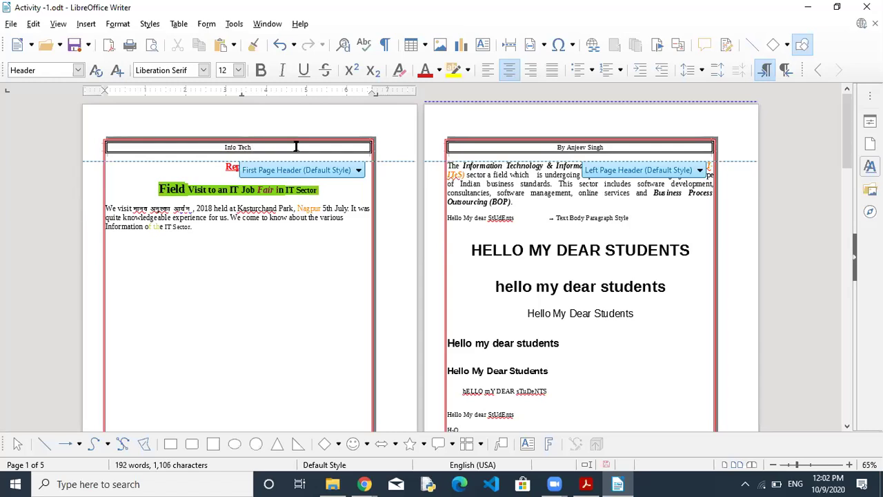
{"action": "type", "text": "nol"}
{"action": "key", "text": "Tab"}
{"action": "key", "text": "BackSpace"}
{"action": "type", "text": "ogy 402"}
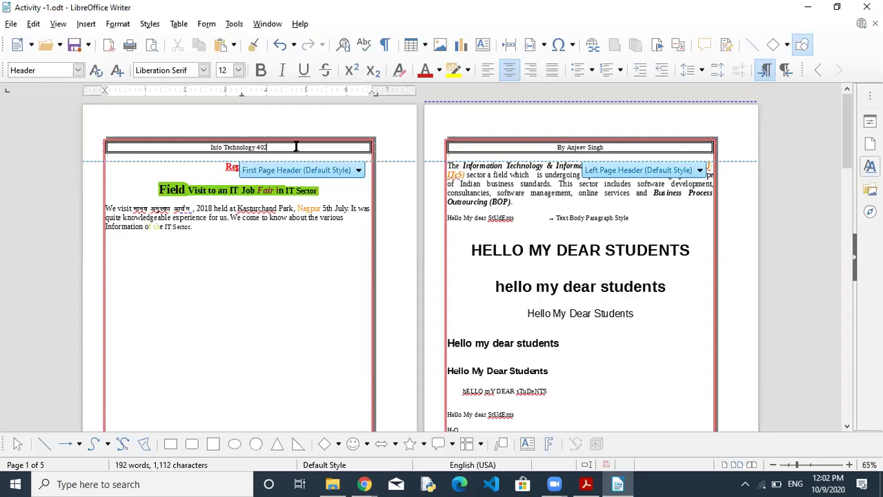
{"action": "type", "text": " Class IX"}
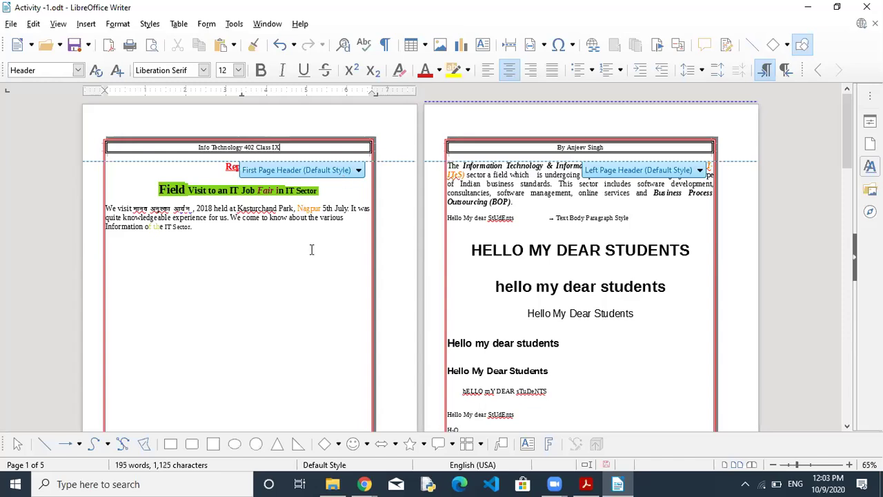
{"action": "left_click", "coordinate": [308, 138]}
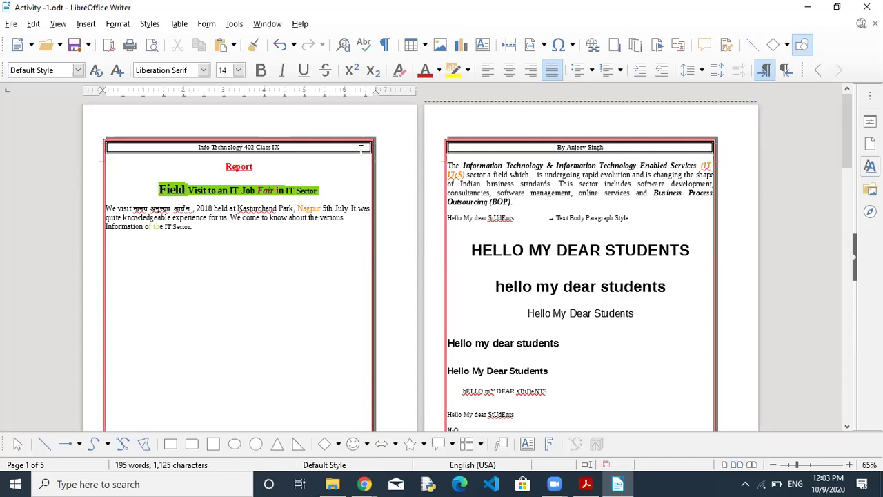
Step: Swap the header texts, giving left pages "Digital Documentation" and right pages the author's byline
{"action": "left_click", "coordinate": [597, 150]}
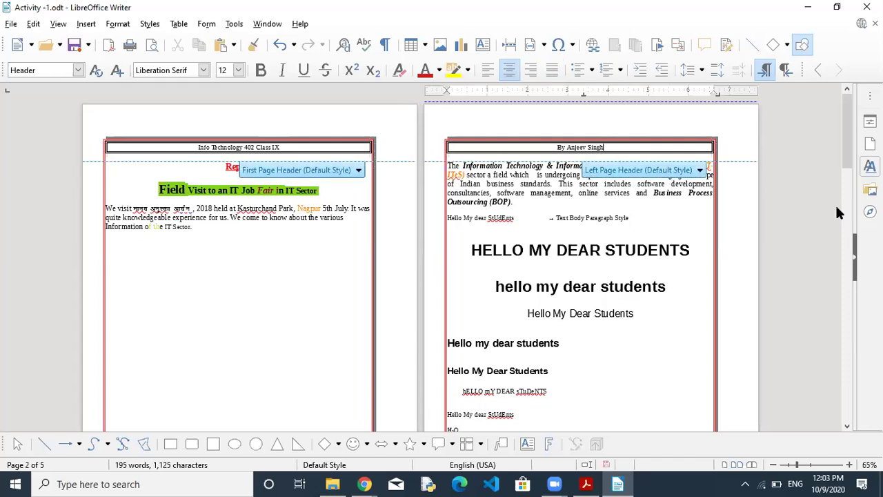
{"action": "left_click_drag", "start_coordinate": [845, 131], "coordinate": [846, 200]}
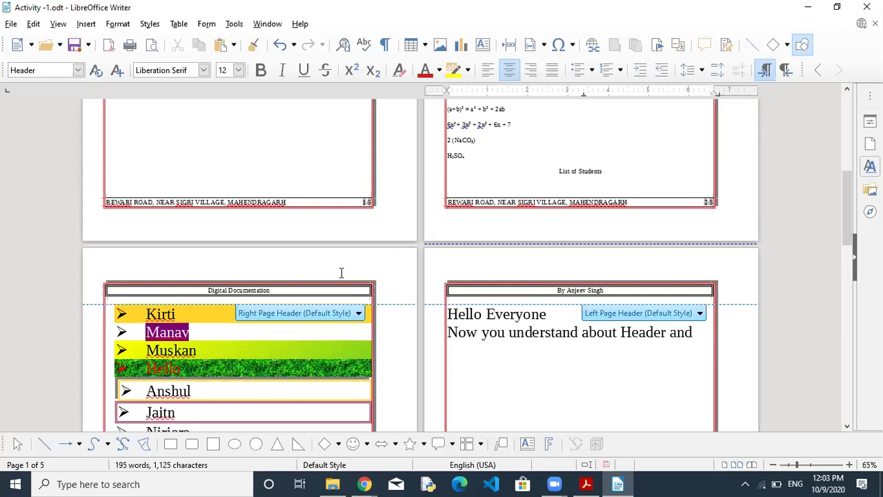
{"action": "triple_click", "coordinate": [256, 292]}
{"action": "key", "text": "ctrl+c"}
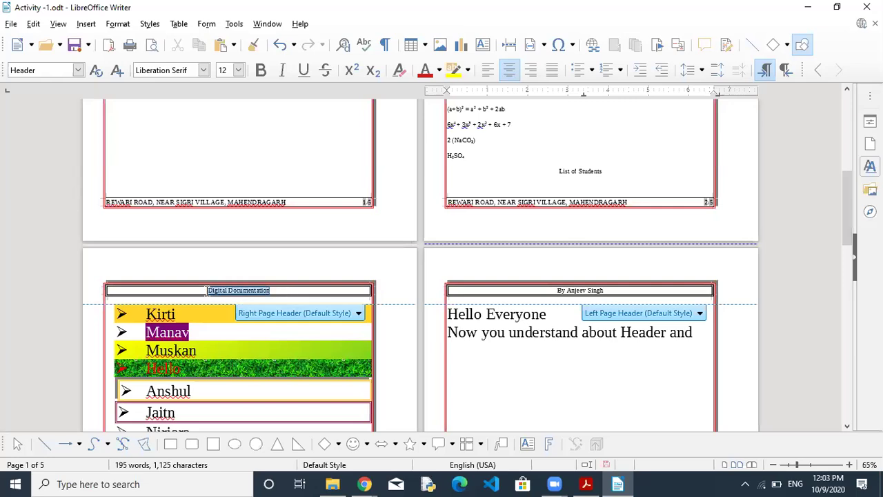
{"action": "key", "text": "Delete"}
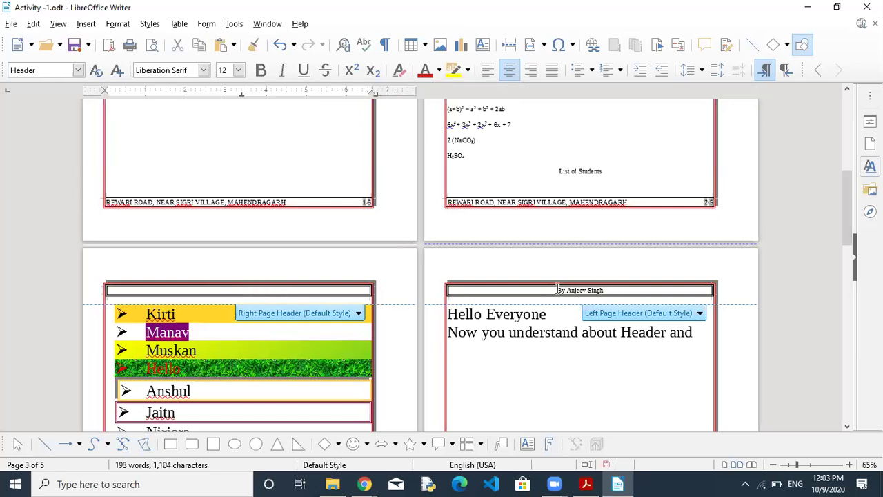
{"action": "left_click", "coordinate": [558, 290]}
{"action": "key", "text": "ctrl+v"}
{"action": "key", "text": "shift+End"}
{"action": "key", "text": "ctrl+c"}
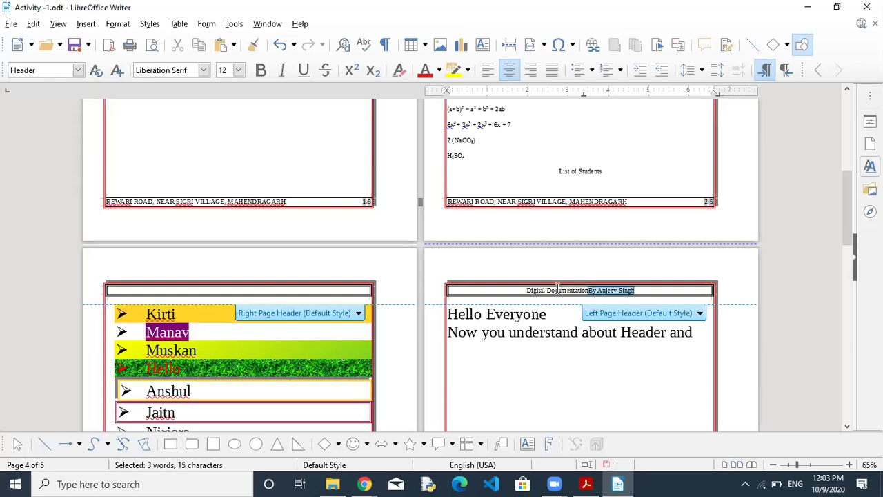
{"action": "key", "text": "Delete"}
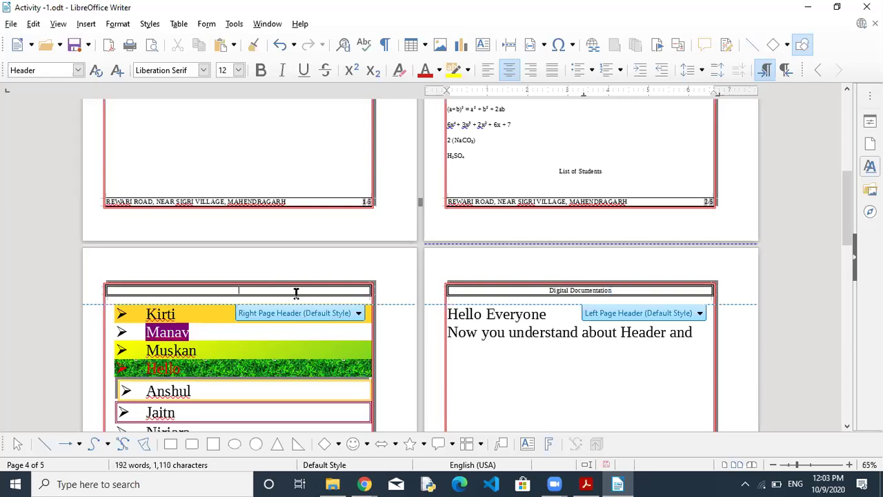
{"action": "key", "text": "ctrl+v"}
{"action": "left_click", "coordinate": [611, 367]}
Step: Compare the headers throughout the document and place the cursor in the first page's header
{"action": "left_click_drag", "start_coordinate": [845, 204], "coordinate": [833, 319]}
{"action": "left_click_drag", "start_coordinate": [833, 236], "coordinate": [825, 111]}
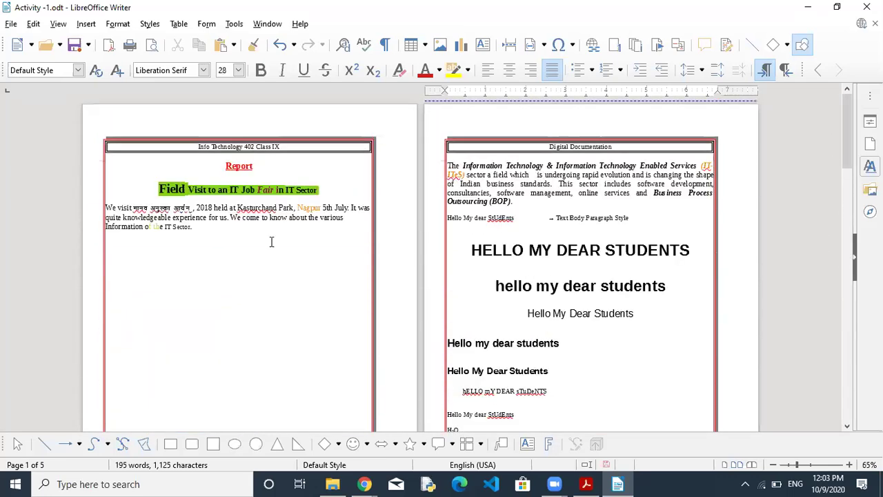
{"action": "left_click", "coordinate": [312, 146]}
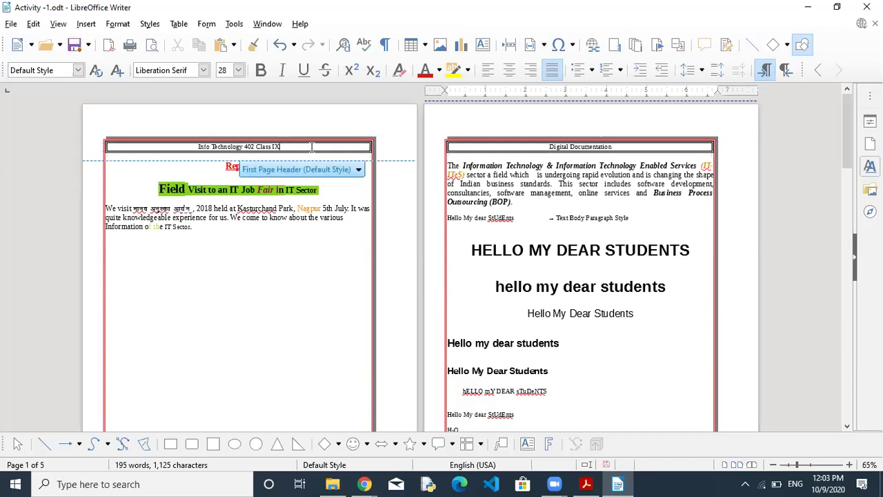
{"action": "left_click", "coordinate": [323, 218]}
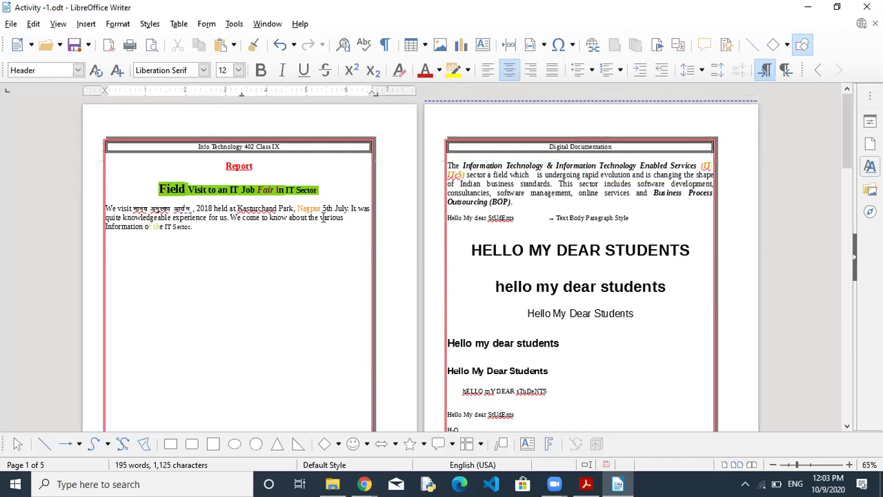
{"action": "left_click", "coordinate": [351, 148]}
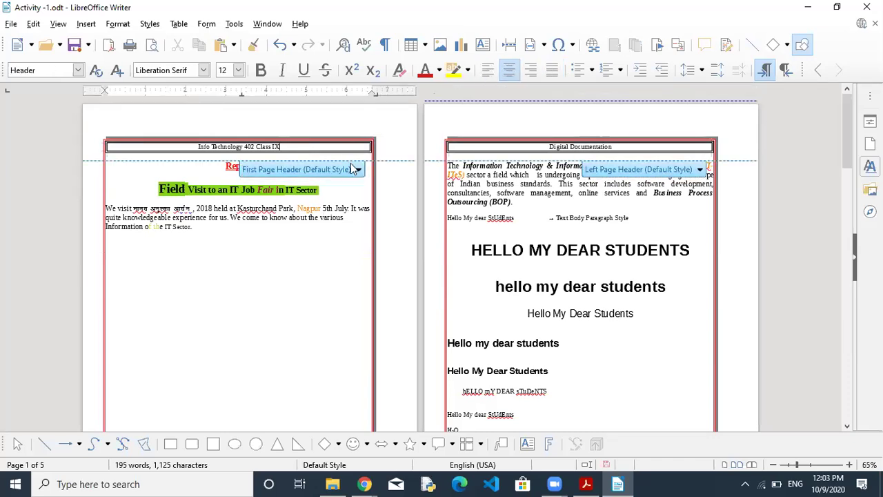
{"action": "left_click", "coordinate": [359, 169]}
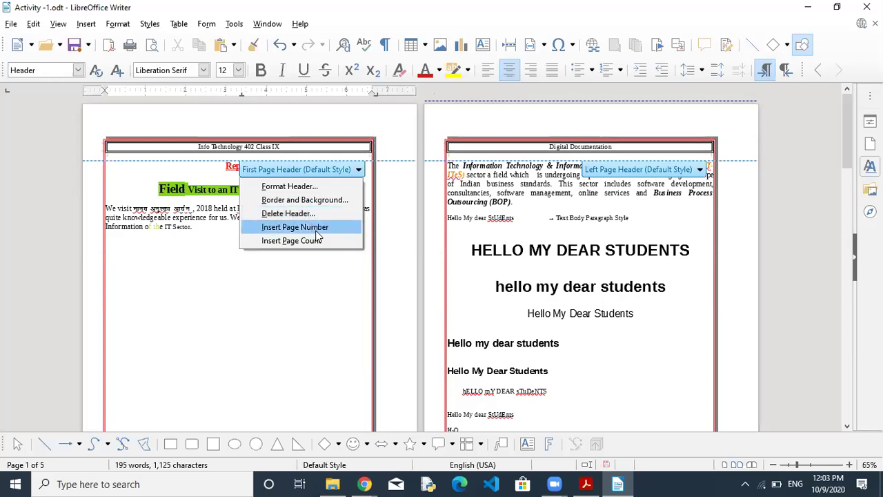
{"action": "left_click", "coordinate": [560, 214]}
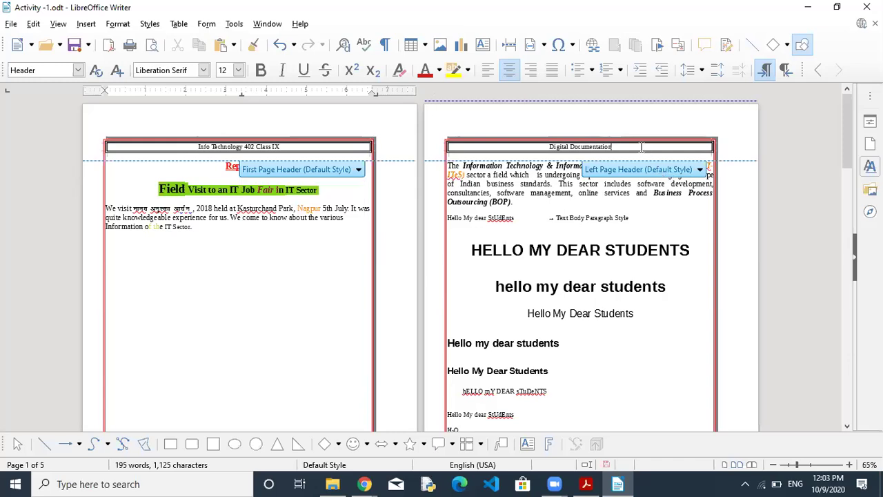
{"action": "double_click", "coordinate": [585, 238]}
{"action": "left_click", "coordinate": [662, 267]}
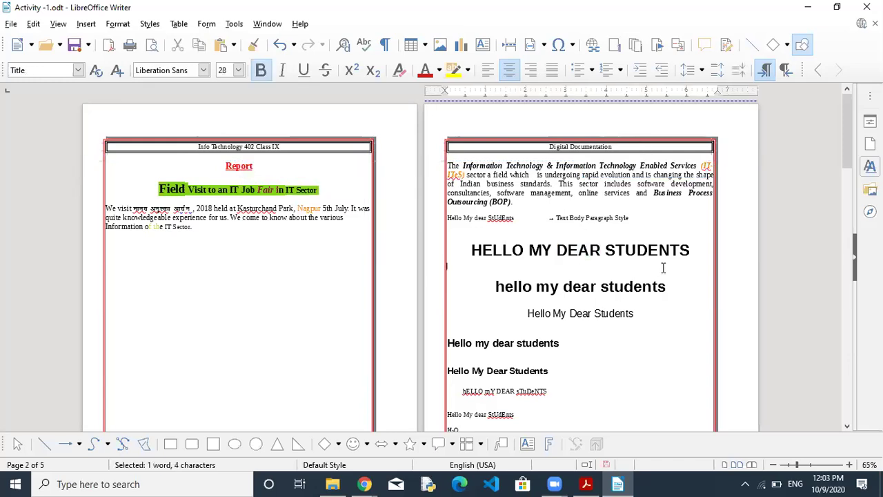
{"action": "left_click", "coordinate": [623, 149]}
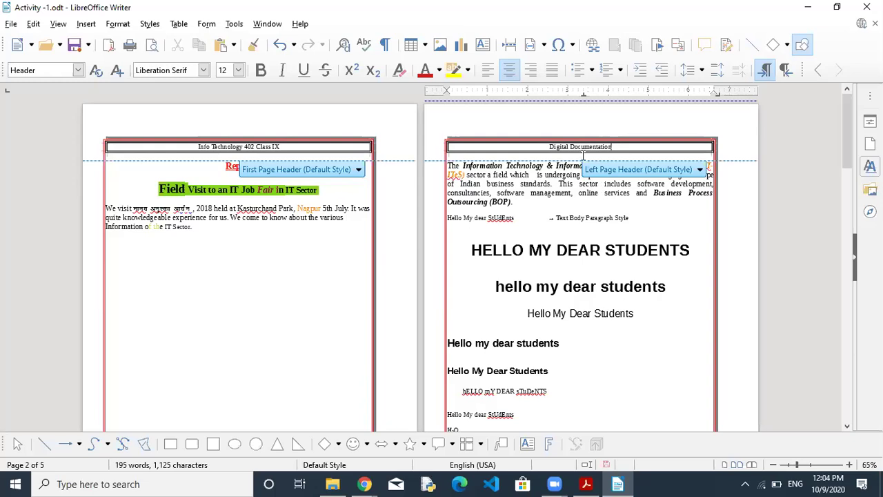
{"action": "left_click_drag", "start_coordinate": [612, 369], "coordinate": [630, 454]}
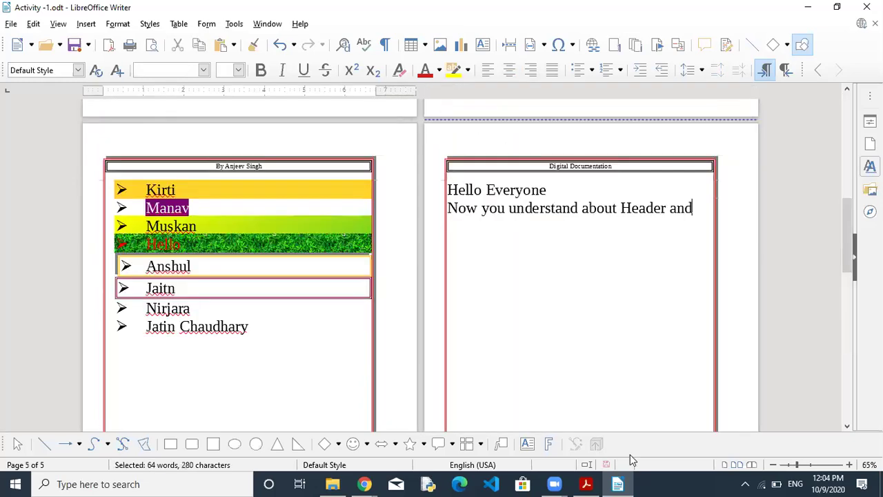
Step: Switch to the textbook PDF in Acrobat Reader and reread the section on creating headers, footers and page numbers
{"action": "left_click", "coordinate": [586, 484]}
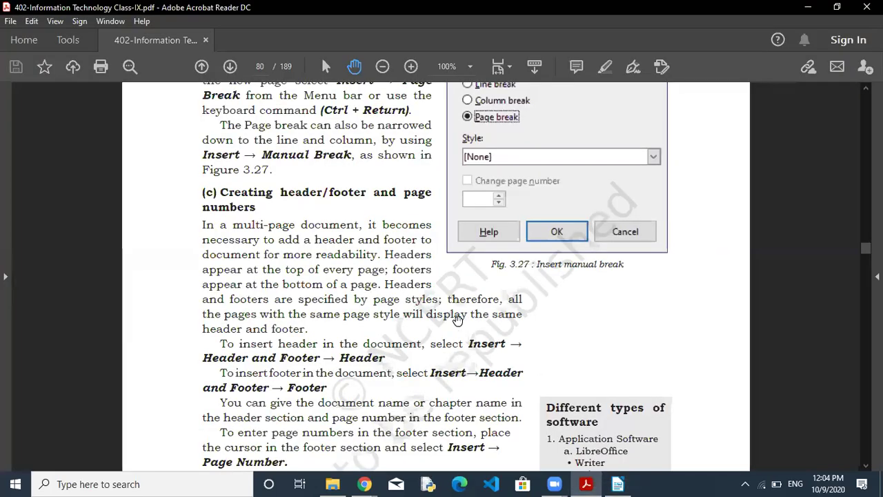
{"action": "scroll", "coordinate": [391, 227], "scroll_direction": "down", "scroll_amount": 3}
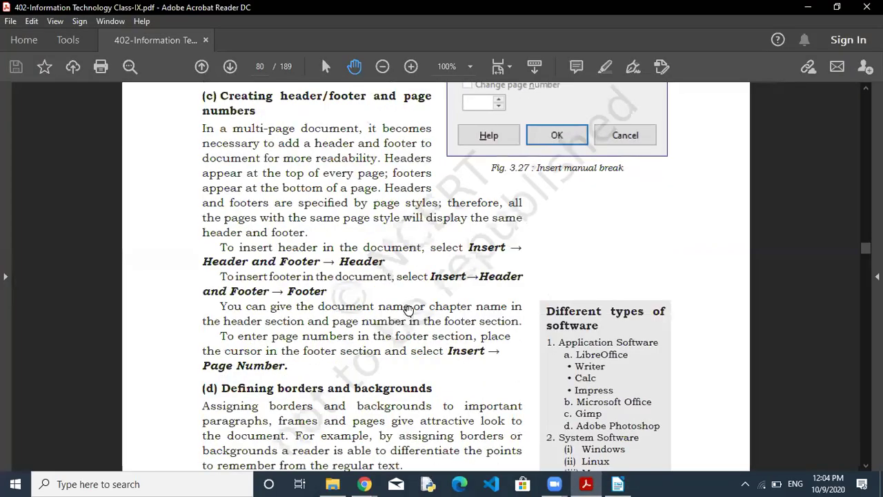
{"action": "left_click_drag", "start_coordinate": [420, 336], "coordinate": [421, 293]}
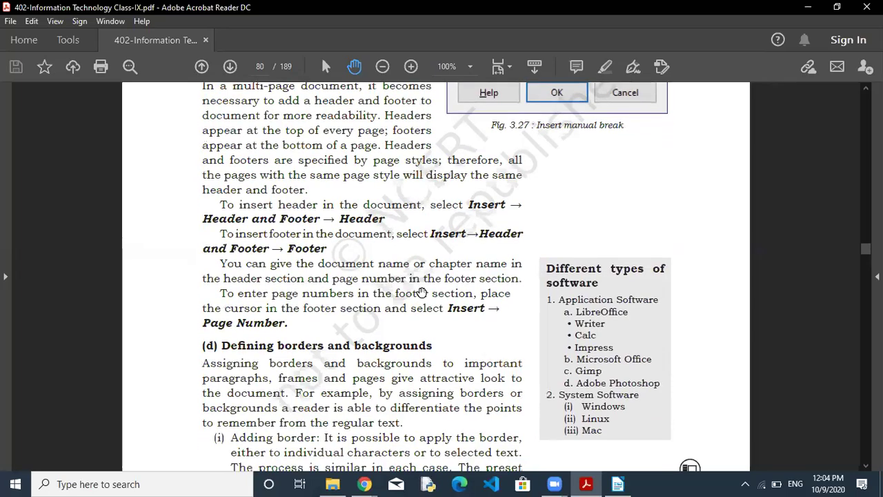
{"action": "scroll", "coordinate": [427, 326], "scroll_direction": "down", "scroll_amount": 1}
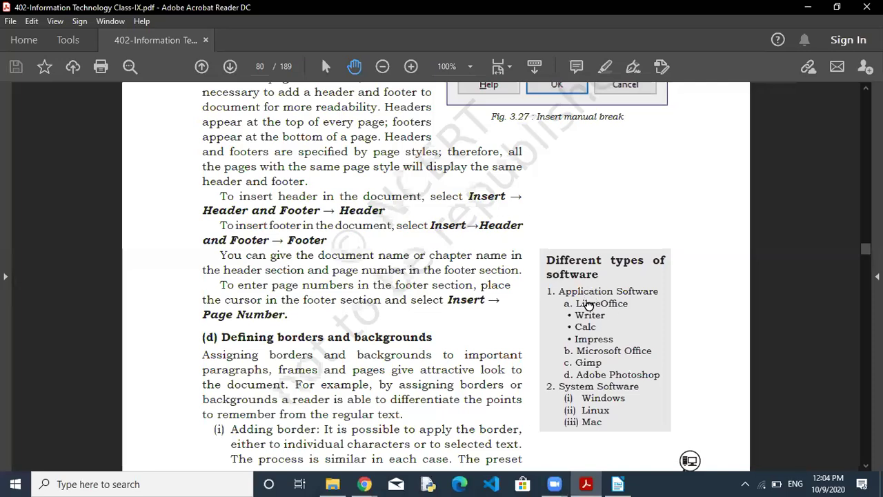
{"action": "scroll", "coordinate": [578, 285], "scroll_direction": "down", "scroll_amount": 3}
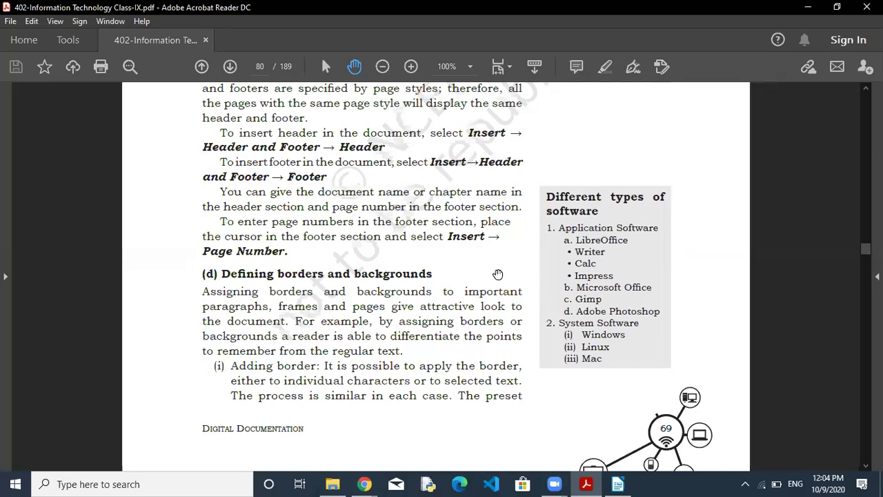
Step: Read the textbook's section on defining borders and backgrounds, including Figures 3.28 and 3.29, through to the instructions for deleting a background
{"action": "left_click_drag", "start_coordinate": [403, 320], "coordinate": [411, 227]}
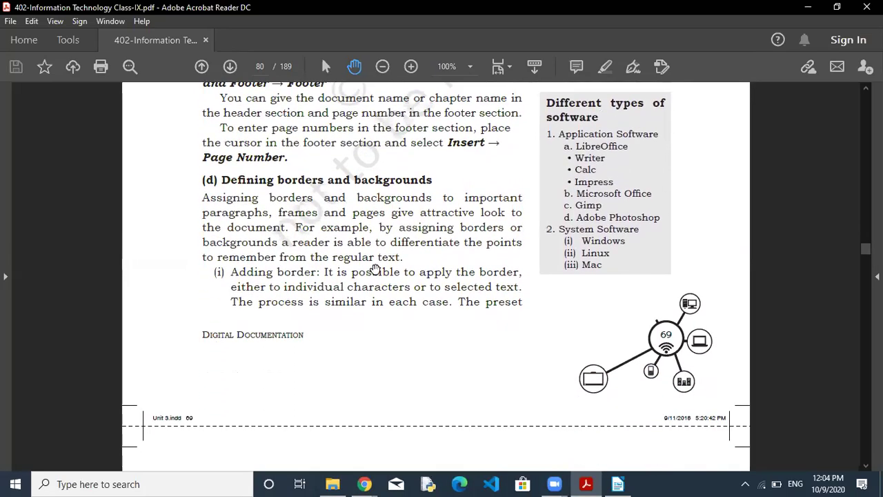
{"action": "left_click_drag", "start_coordinate": [389, 279], "coordinate": [392, 198]}
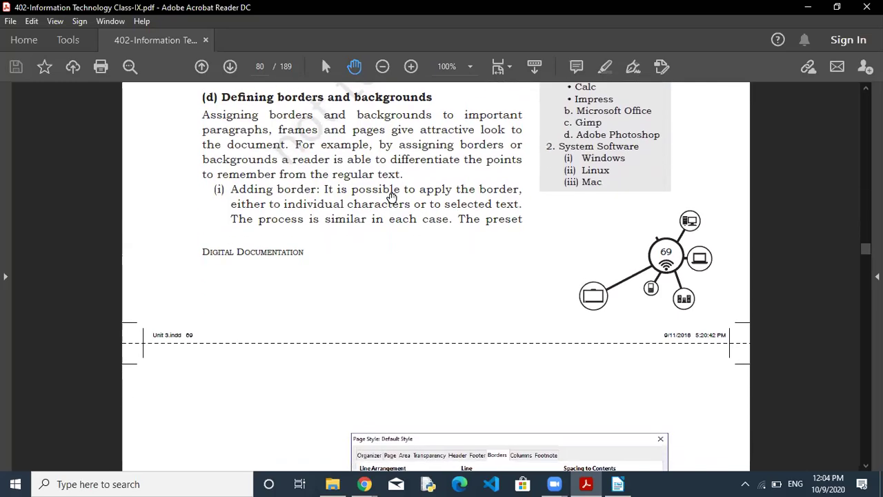
{"action": "mouse_move", "coordinate": [409, 161]}
{"action": "left_mouse_down"}
{"action": "mouse_move", "coordinate": [411, 97]}
{"action": "mouse_move", "coordinate": [402, 276]}
{"action": "mouse_move", "coordinate": [402, 154]}
{"action": "left_mouse_up"}
{"action": "left_click_drag", "start_coordinate": [402, 292], "coordinate": [388, 118]}
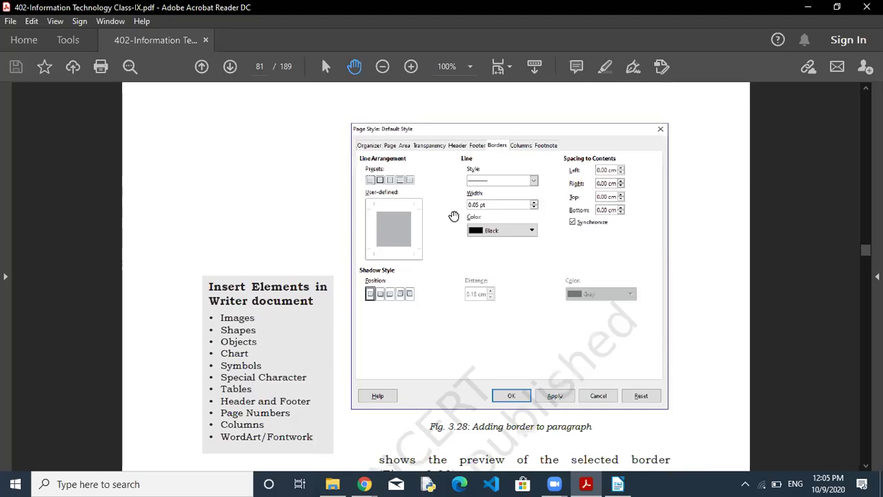
{"action": "left_click_drag", "start_coordinate": [456, 203], "coordinate": [457, 49]}
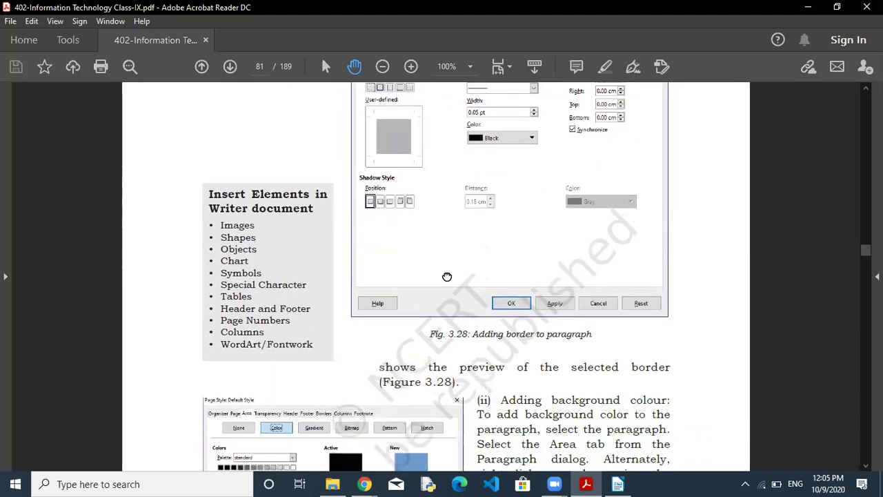
{"action": "left_click_drag", "start_coordinate": [449, 276], "coordinate": [447, 137]}
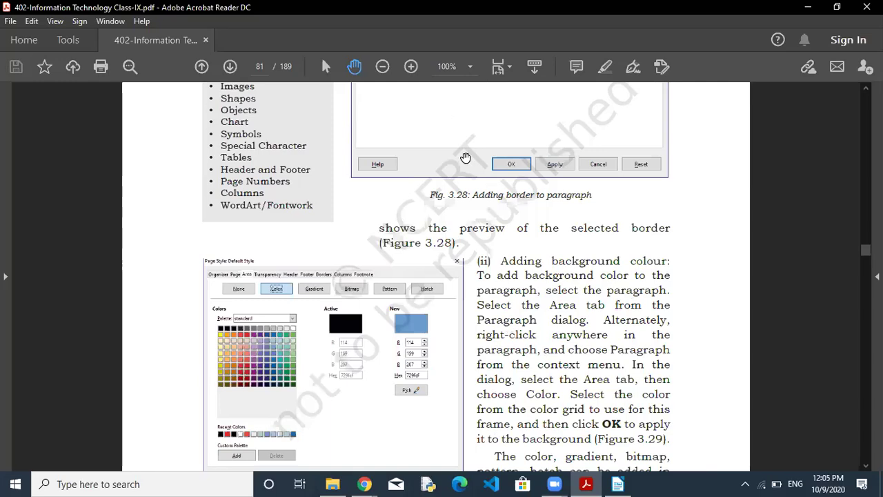
{"action": "left_click_drag", "start_coordinate": [567, 343], "coordinate": [569, 260]}
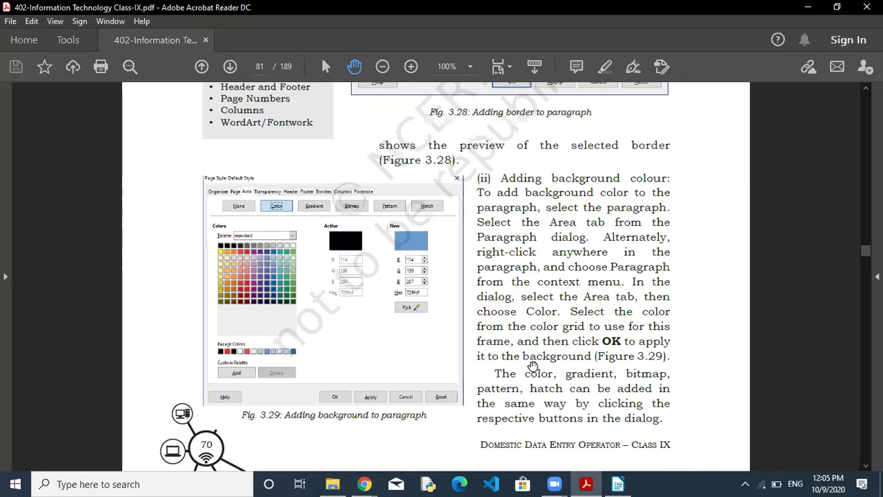
{"action": "scroll", "coordinate": [528, 250], "scroll_direction": "down", "scroll_amount": 4}
{"action": "scroll", "coordinate": [500, 347], "scroll_direction": "down", "scroll_amount": 6}
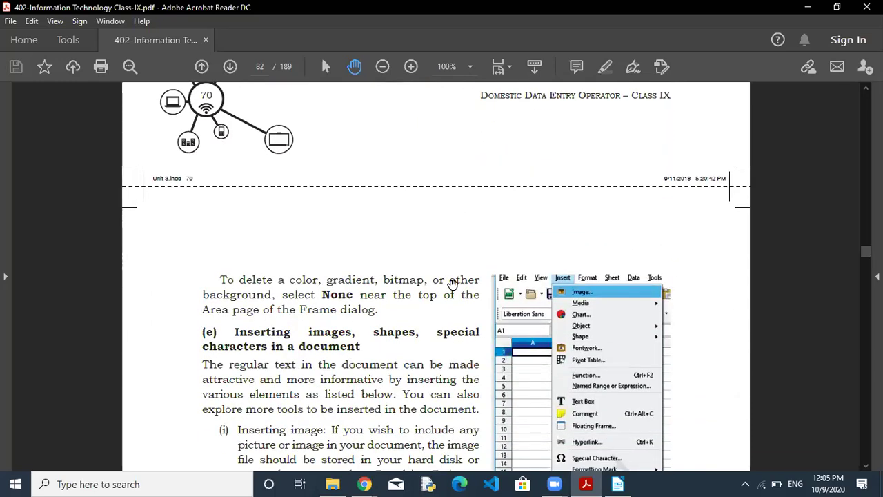
{"action": "scroll", "coordinate": [452, 280], "scroll_direction": "down", "scroll_amount": 1}
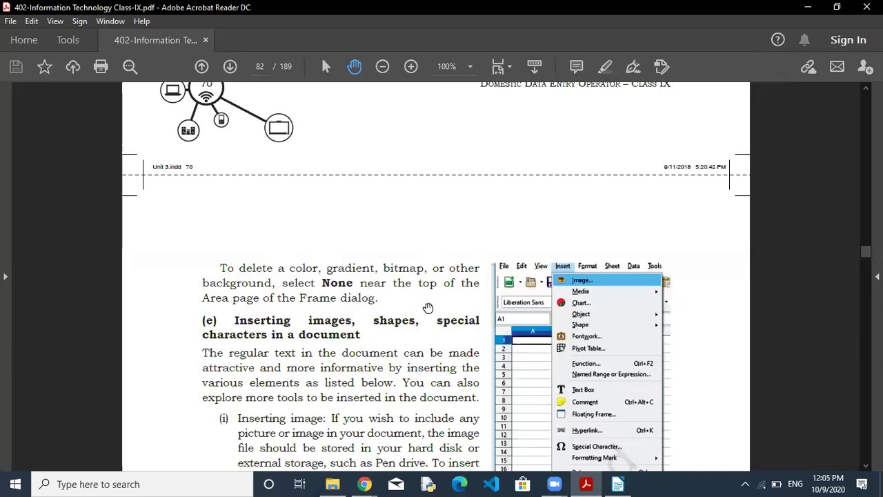
Step: Return to the Writer document and apply the pink background colour ec9ba4 to the Default Style pages
{"action": "left_click", "coordinate": [617, 483]}
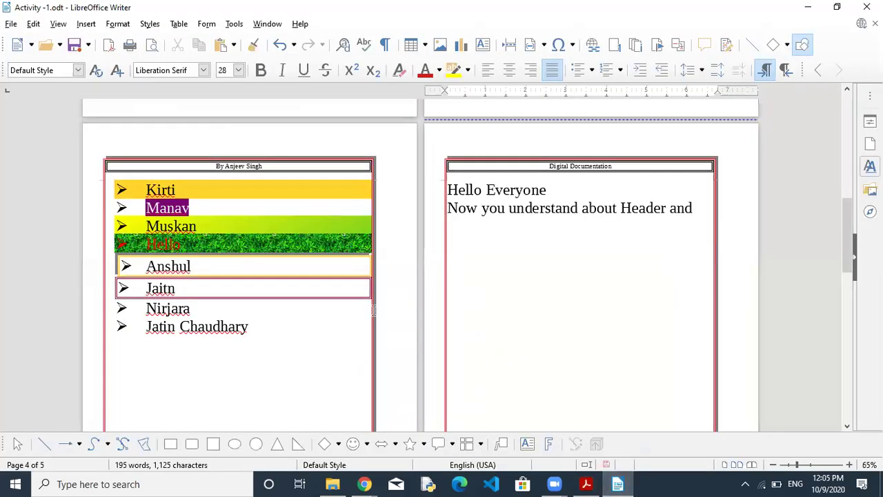
{"action": "left_click_drag", "start_coordinate": [844, 237], "coordinate": [839, 109]}
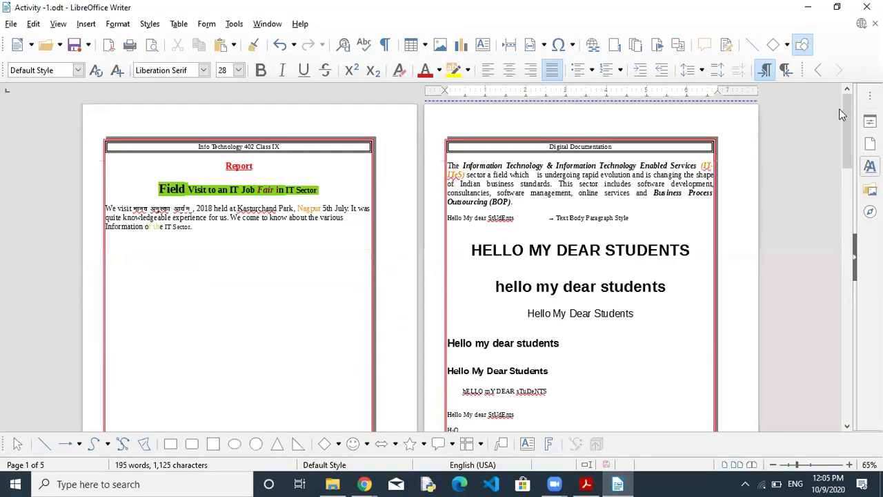
{"action": "left_click", "coordinate": [118, 25]}
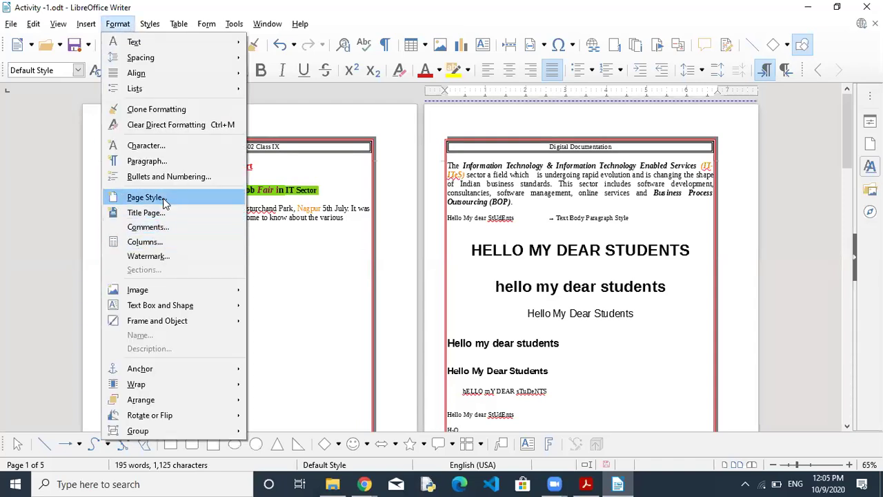
{"action": "left_click", "coordinate": [144, 197]}
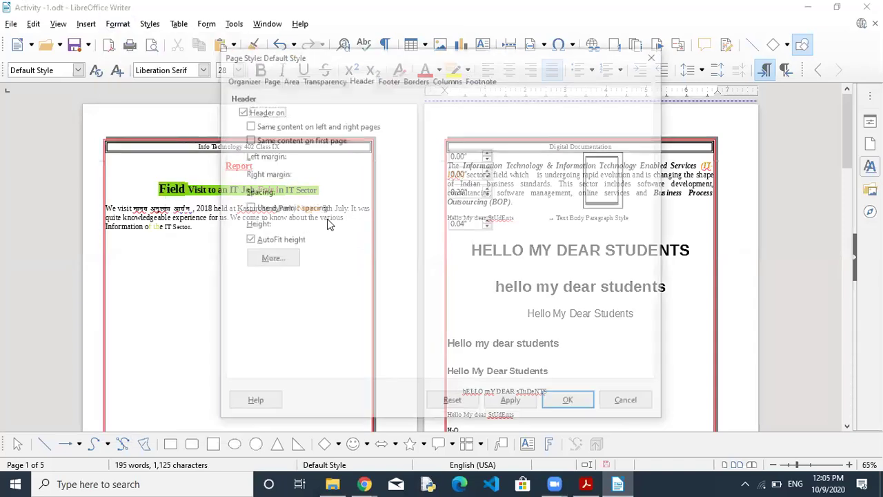
{"action": "left_click", "coordinate": [290, 79]}
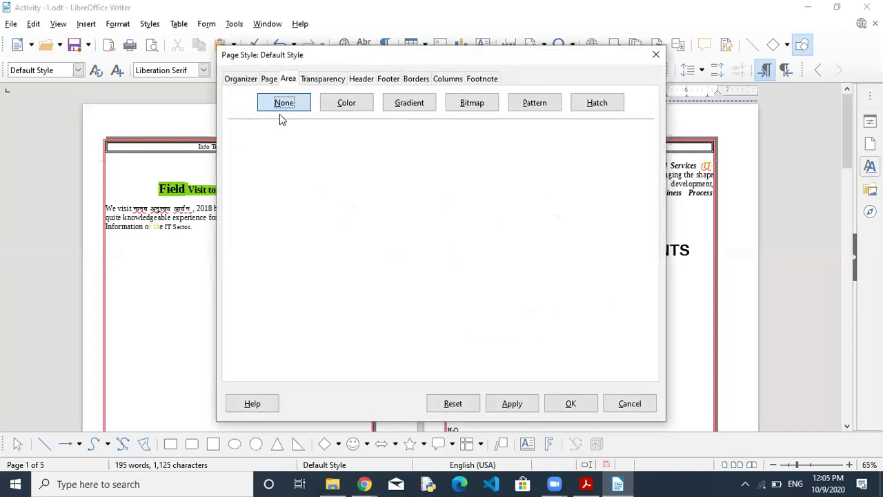
{"action": "left_click", "coordinate": [348, 108]}
{"action": "left_click", "coordinate": [300, 200]}
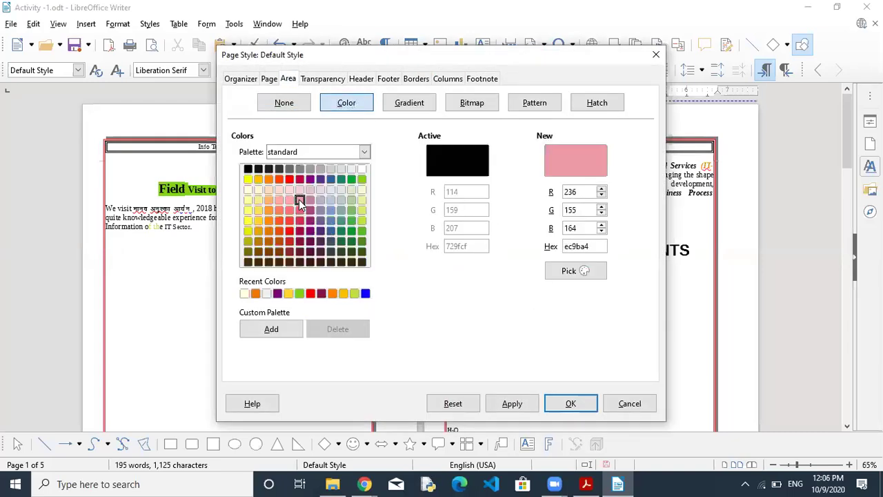
{"action": "left_click", "coordinate": [509, 405]}
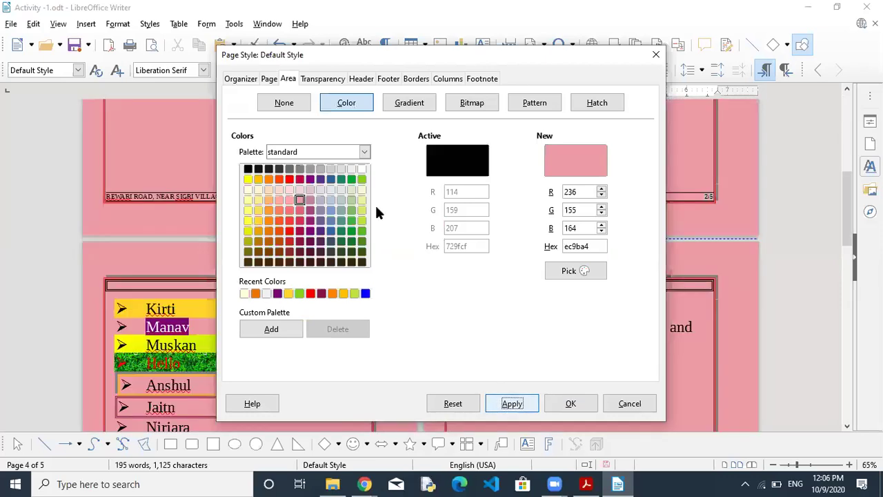
Step: Remove the background colour from the page style by setting its area fill to None
{"action": "left_click", "coordinate": [299, 104]}
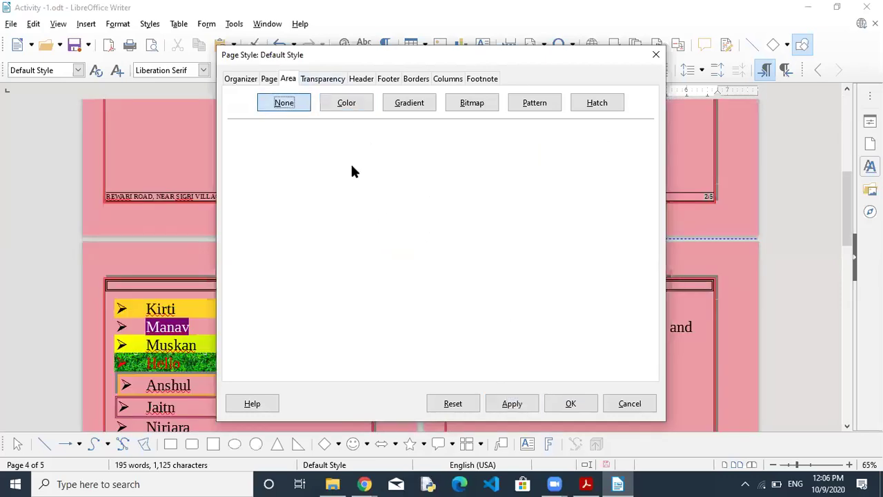
{"action": "left_click", "coordinate": [525, 405]}
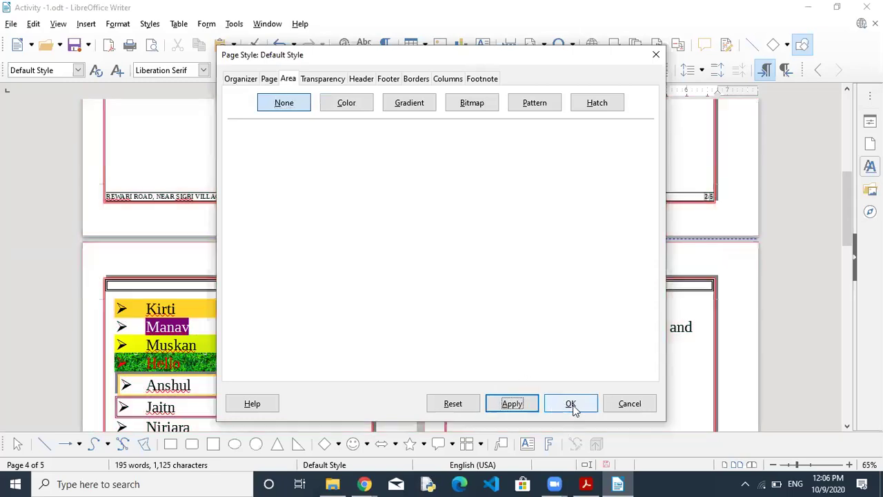
{"action": "left_click", "coordinate": [570, 404]}
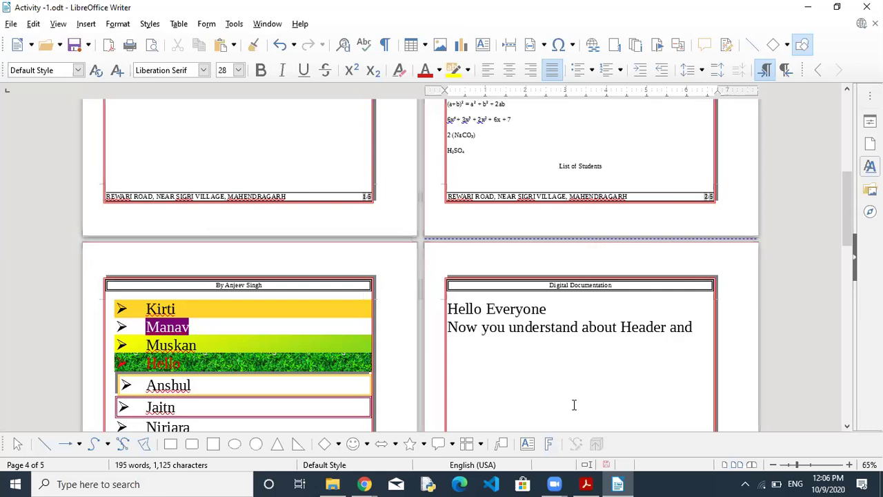
Step: Fill the Default Style page background with the linear yellow-to-lime gradient at a 30° angle
{"action": "left_click", "coordinate": [116, 24]}
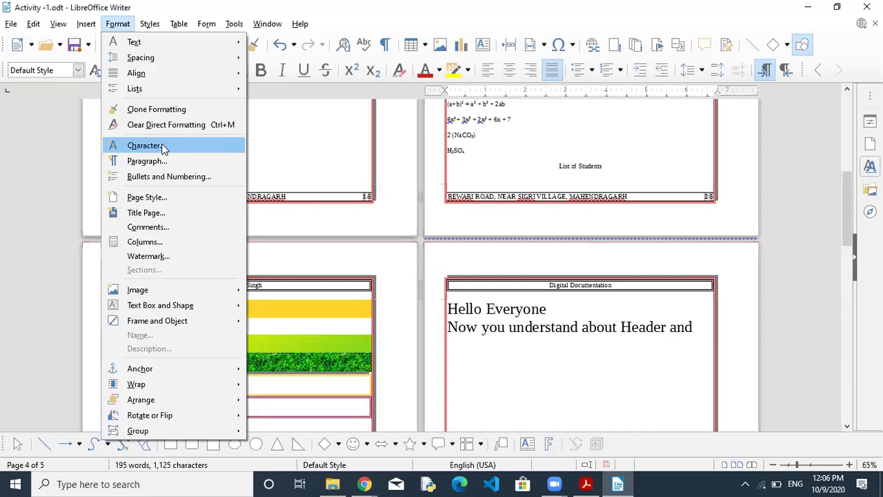
{"action": "left_click", "coordinate": [171, 198]}
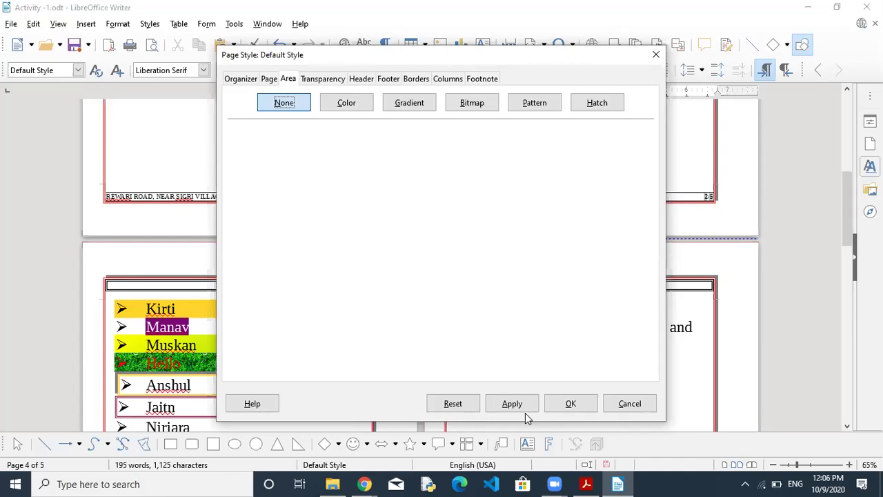
{"action": "left_click", "coordinate": [421, 103]}
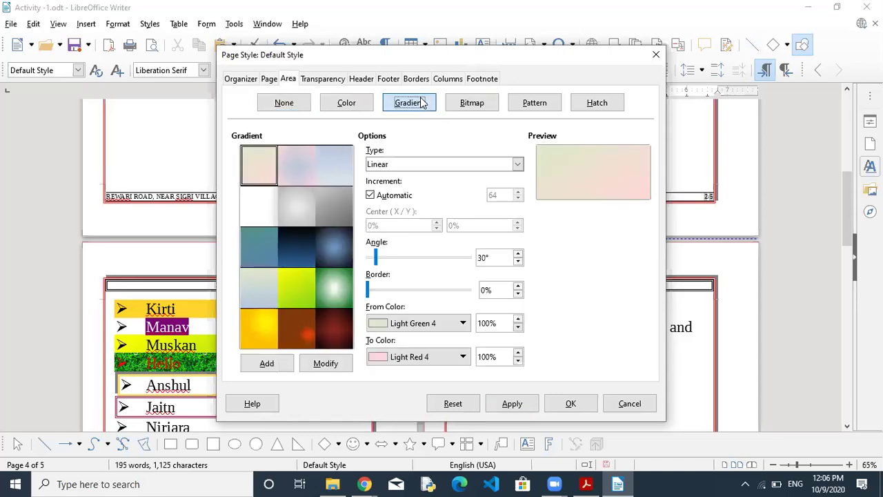
{"action": "left_click", "coordinate": [297, 249]}
{"action": "left_click", "coordinate": [319, 293]}
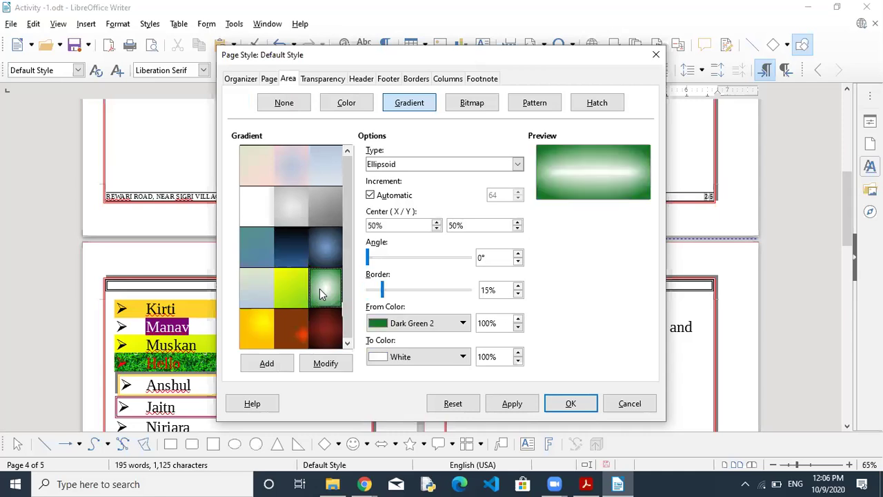
{"action": "left_click", "coordinate": [303, 298]}
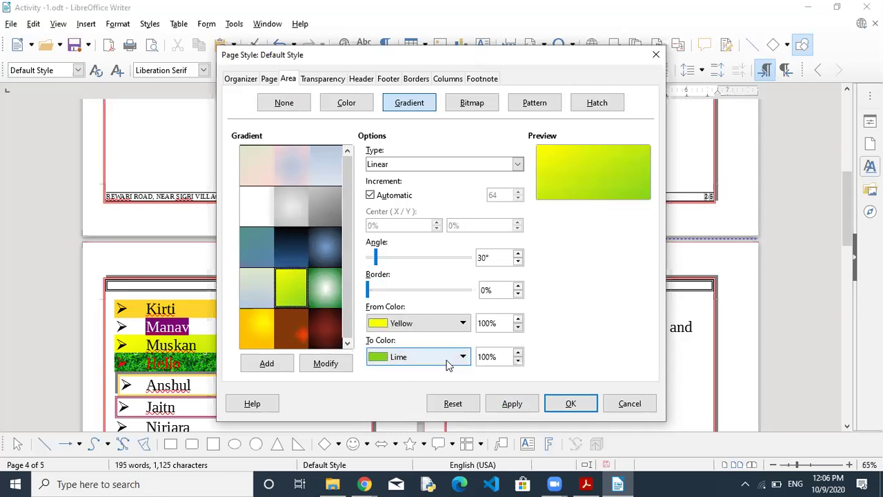
{"action": "left_click", "coordinate": [572, 405]}
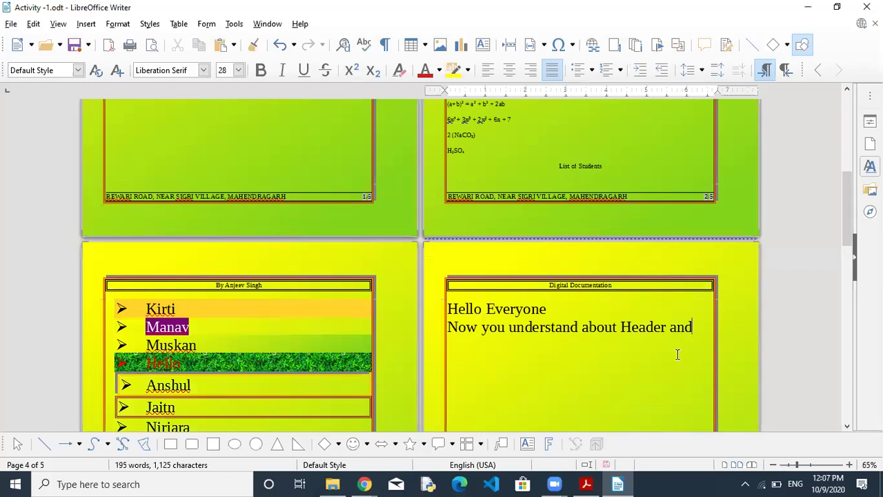
{"action": "left_click_drag", "start_coordinate": [848, 215], "coordinate": [829, 147]}
{"action": "left_click", "coordinate": [629, 150], "text": "shift"}
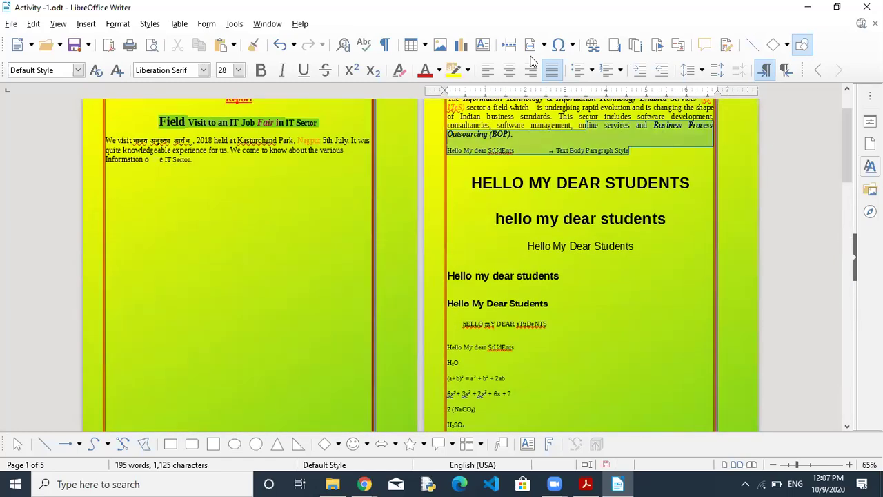
{"action": "scroll", "coordinate": [583, 231], "scroll_direction": "up", "scroll_amount": 2}
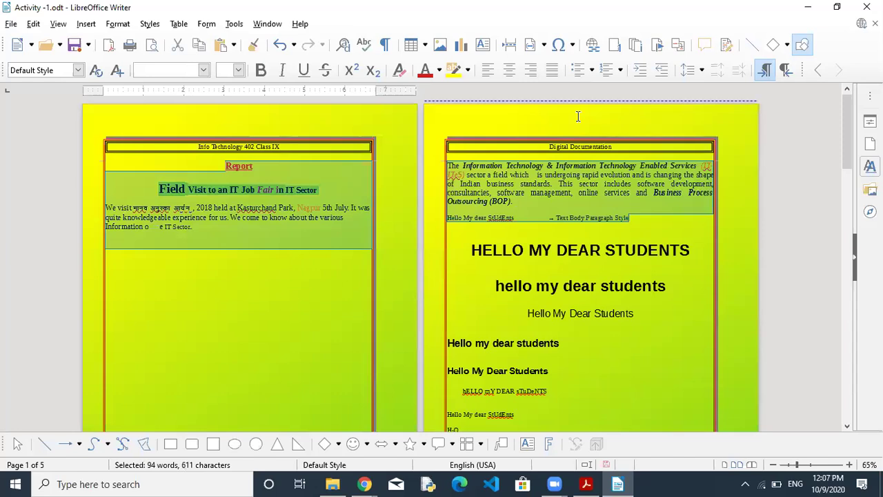